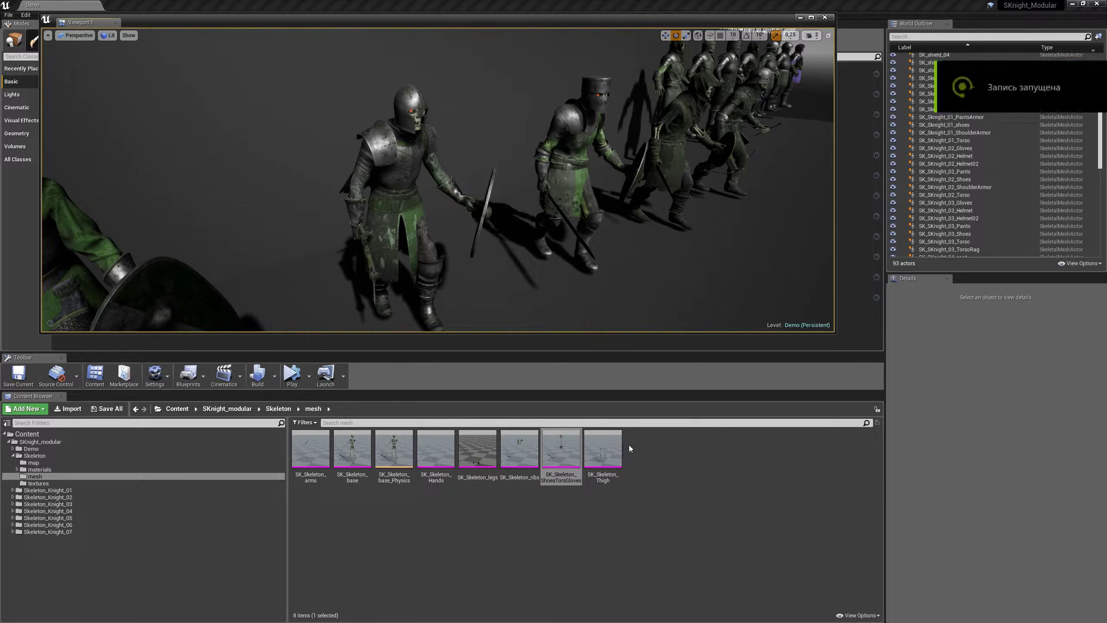
Step: Open the skeleton torso-and-gloves mesh in the skeletal mesh editor
{"action": "double_click", "coordinate": [563, 466]}
{"action": "scroll", "coordinate": [587, 421], "scroll_direction": "up", "scroll_amount": 3}
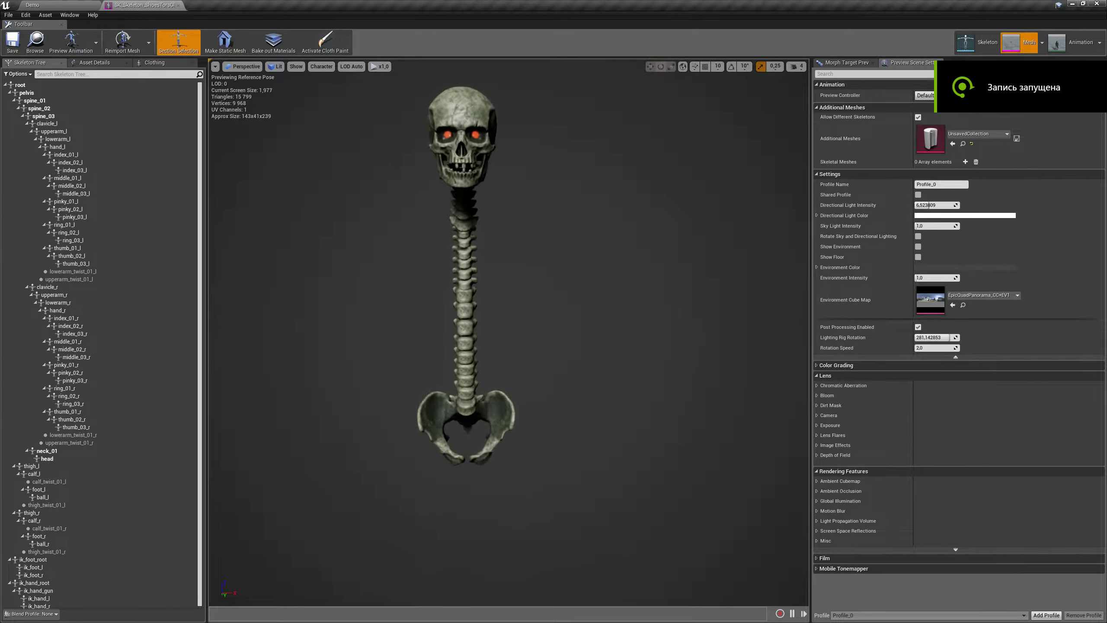
{"action": "scroll", "coordinate": [598, 430], "scroll_direction": "down", "scroll_amount": 3}
{"action": "scroll", "coordinate": [599, 430], "scroll_direction": "up", "scroll_amount": 1}
Step: Add seven Skeletal Meshes elements in the Preview Scene Settings
{"action": "left_click", "coordinate": [966, 162]}
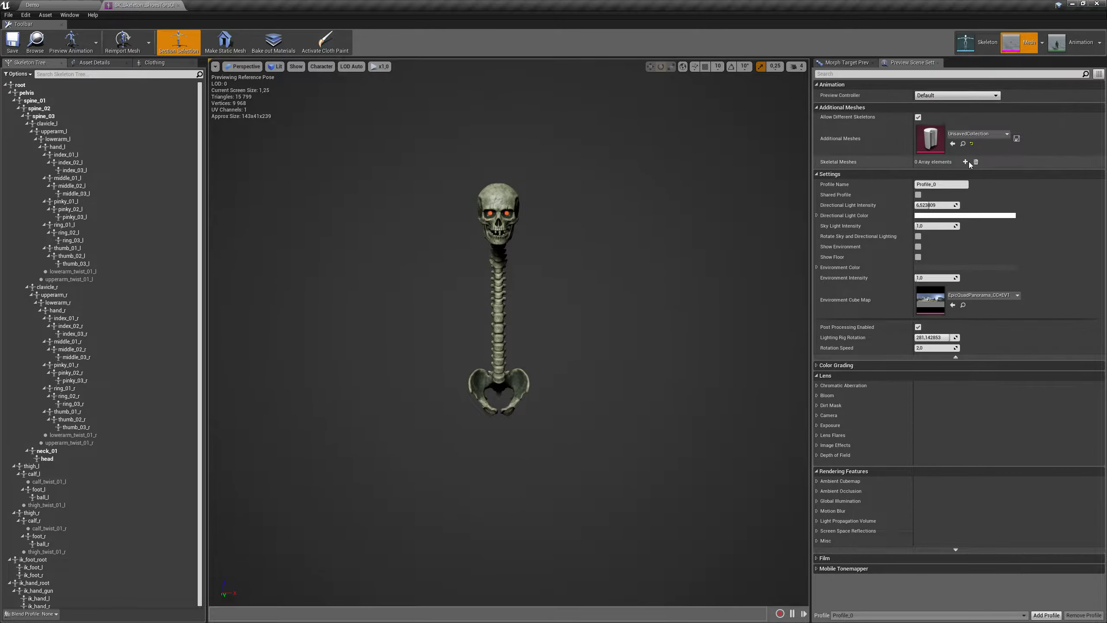
{"action": "left_click", "coordinate": [966, 162]}
{"action": "left_click", "coordinate": [965, 161]}
{"action": "left_click", "coordinate": [965, 161]}
{"action": "left_click", "coordinate": [965, 161]}
{"action": "left_click", "coordinate": [966, 162]}
{"action": "left_click", "coordinate": [966, 161]}
Step: Assign the SK_Sknight_01 helmet, torso and gloves to the first three preview slots
{"action": "left_click", "coordinate": [978, 179]}
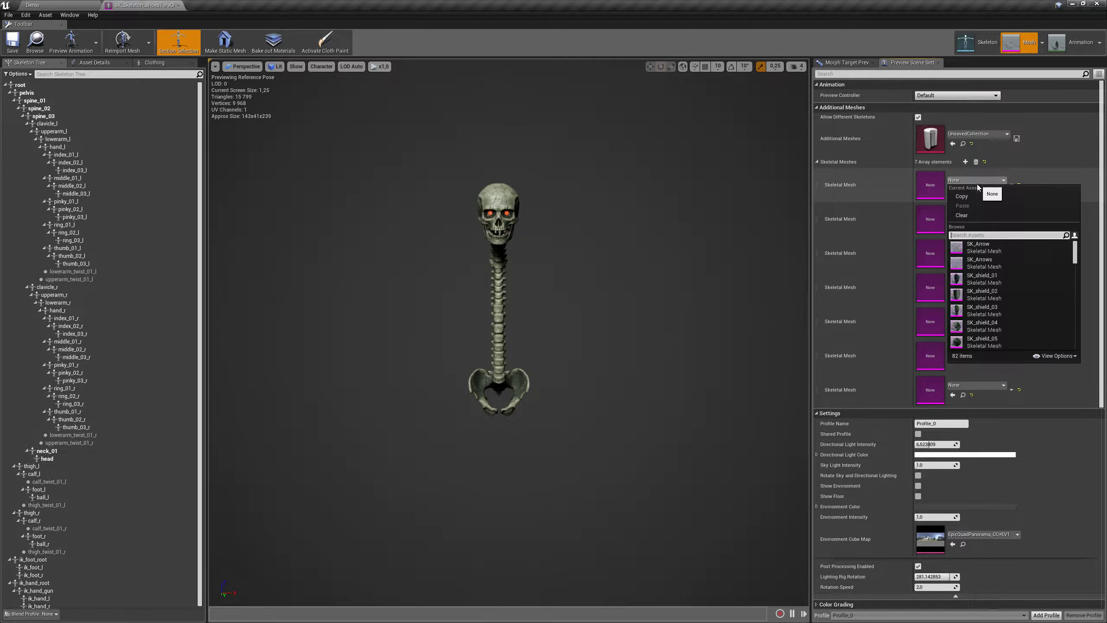
{"action": "type", "text": "helme"}
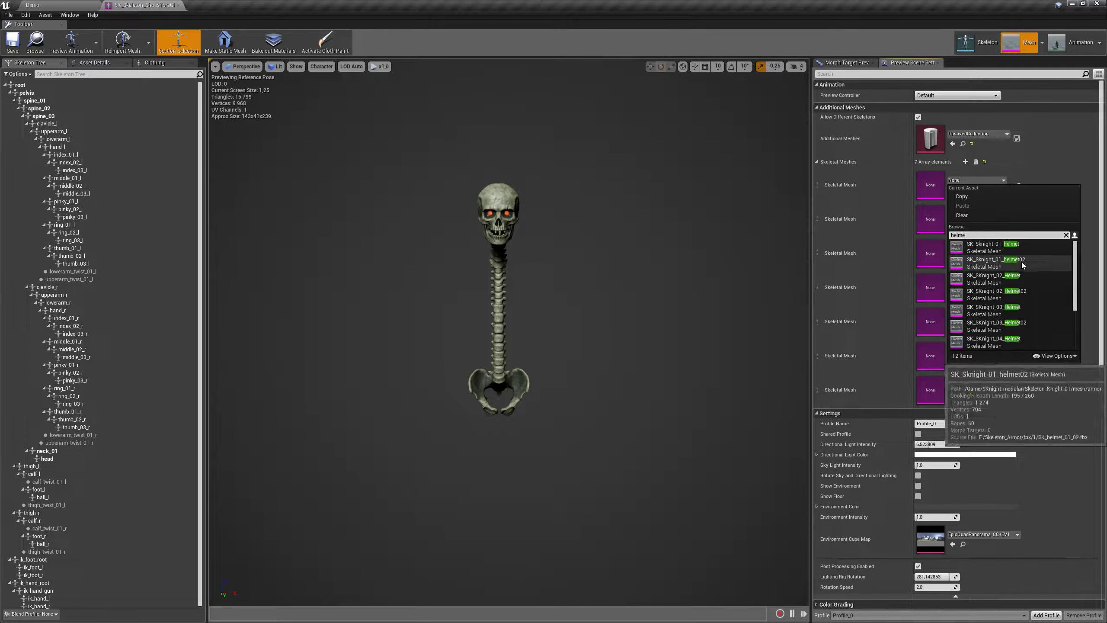
{"action": "left_click", "coordinate": [1002, 247]}
{"action": "left_click", "coordinate": [1002, 215]}
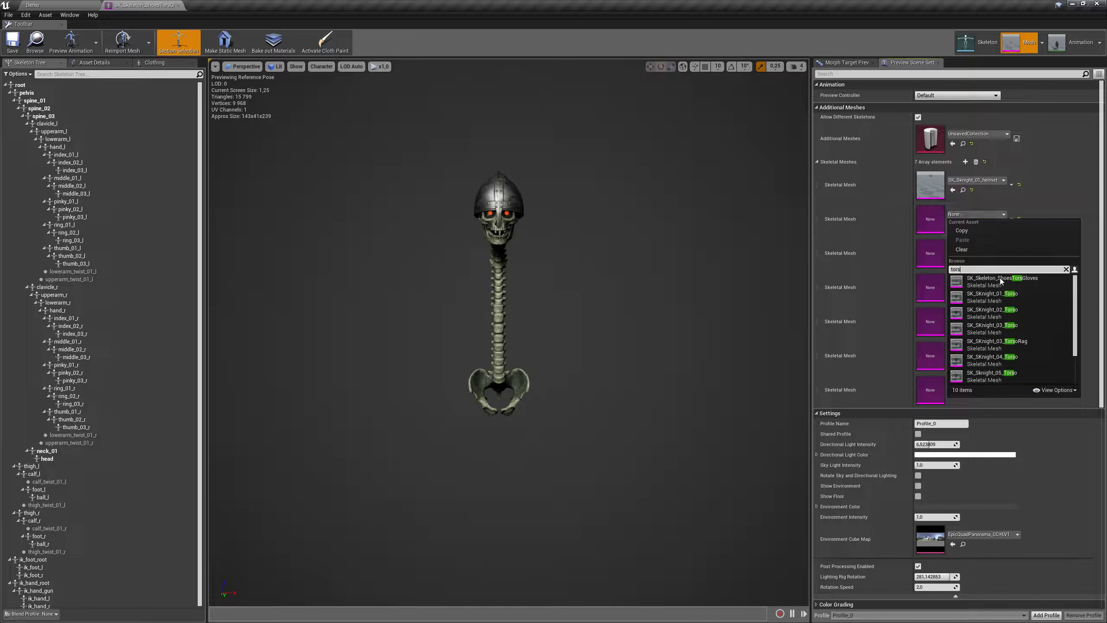
{"action": "left_click", "coordinate": [1000, 295]}
{"action": "left_click", "coordinate": [981, 247]}
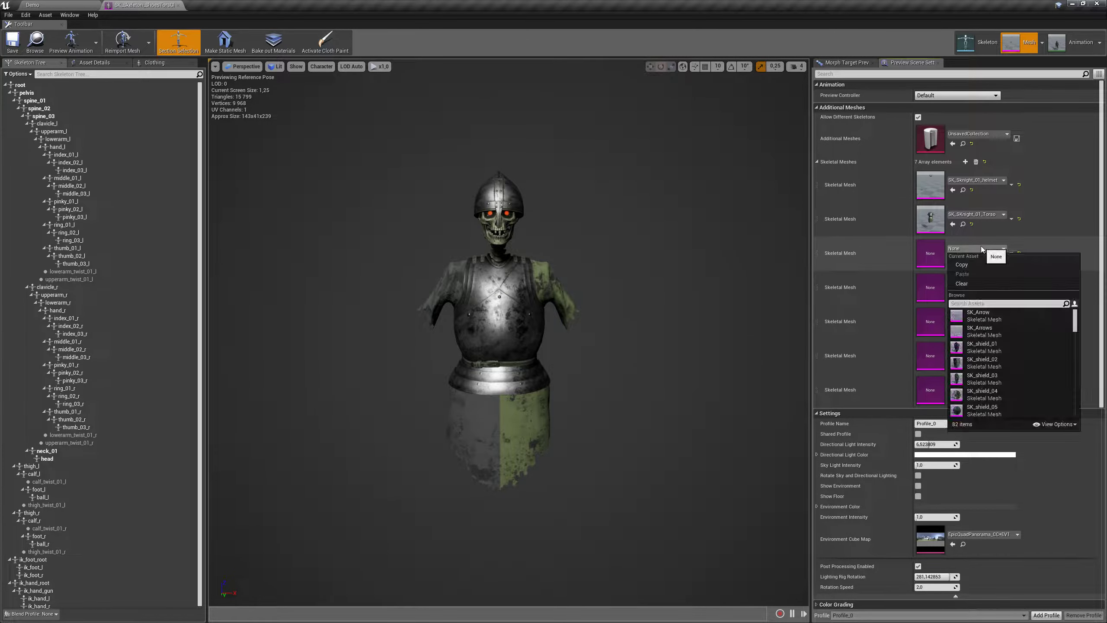
{"action": "type", "text": "glov"}
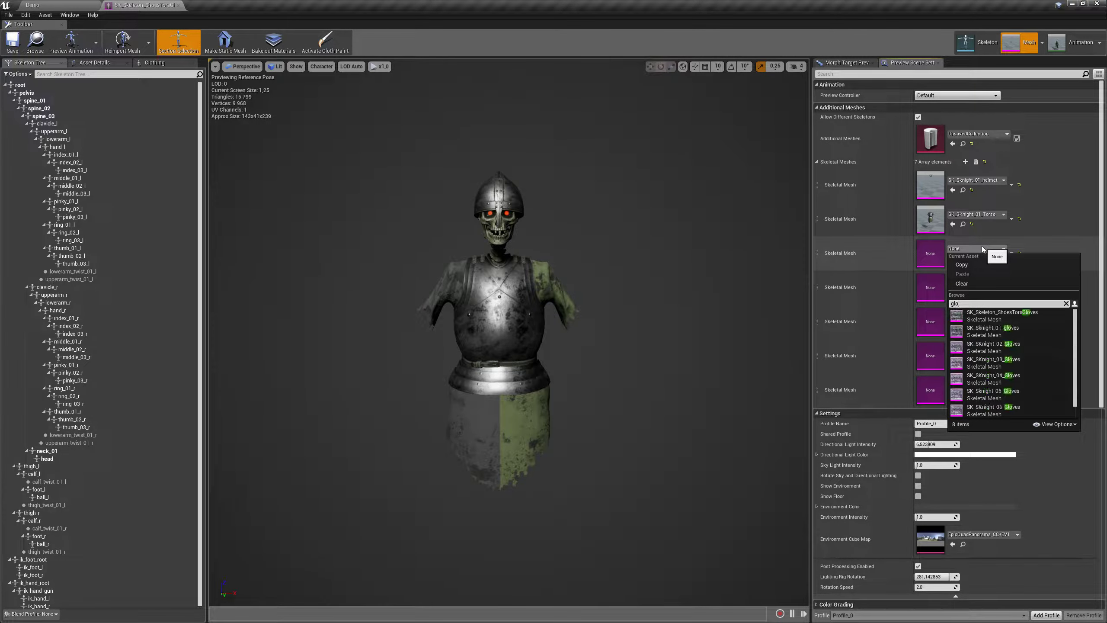
{"action": "left_click", "coordinate": [1002, 330]}
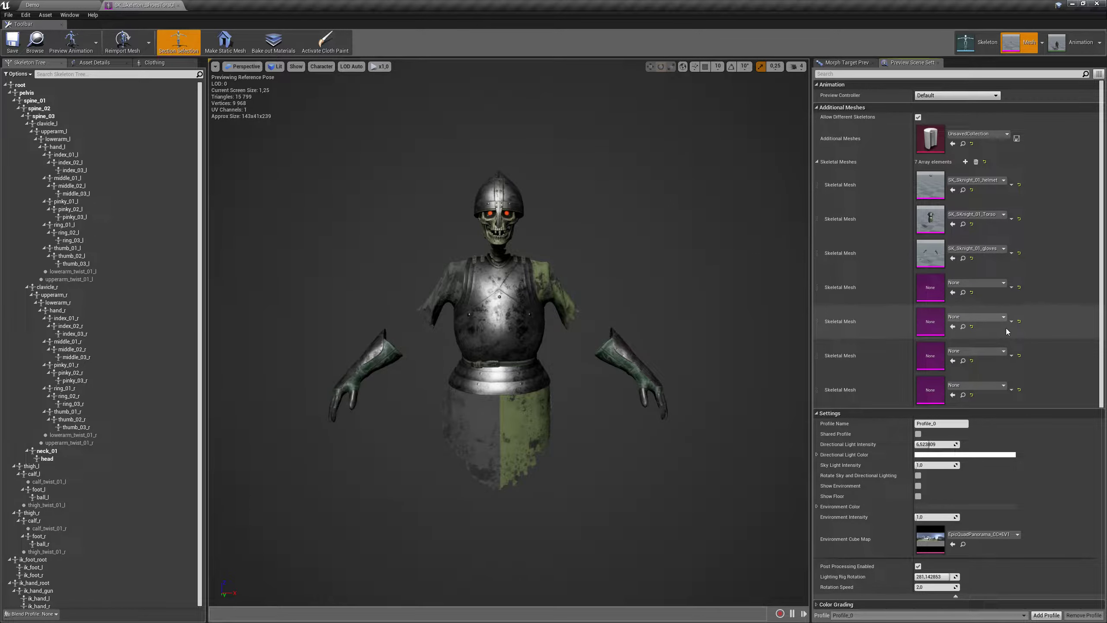
{"action": "left_click", "coordinate": [996, 282]}
Step: Fill the next two preview slots with the SK_Sknight_01 pants and shoes
{"action": "type", "text": "pan"}
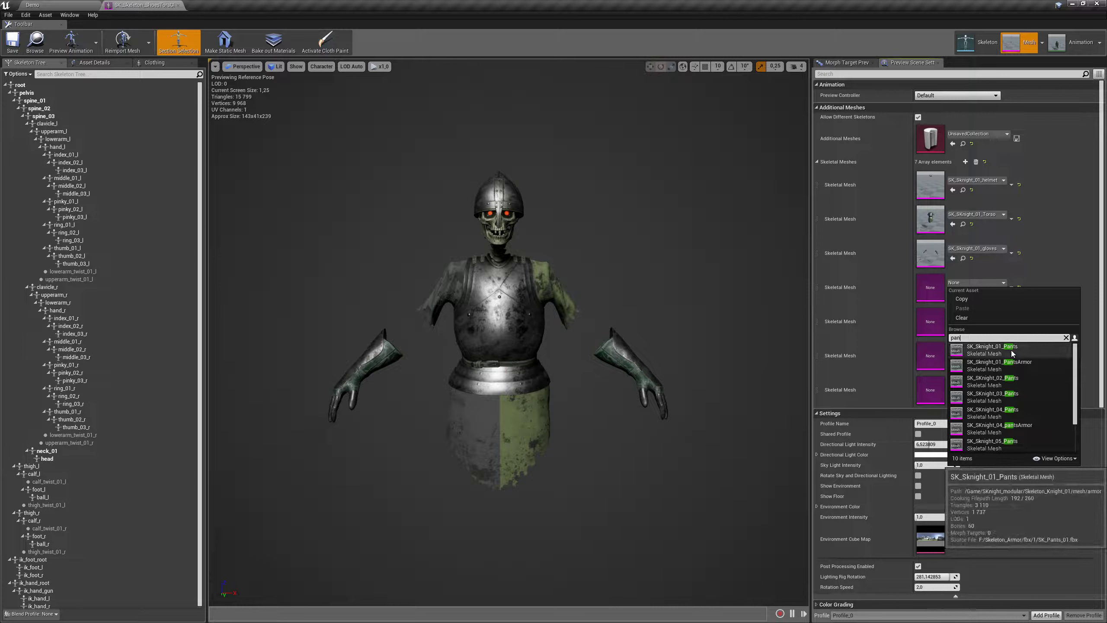
{"action": "left_click", "coordinate": [993, 350]}
{"action": "left_click", "coordinate": [992, 322]}
{"action": "type", "text": "shoes"}
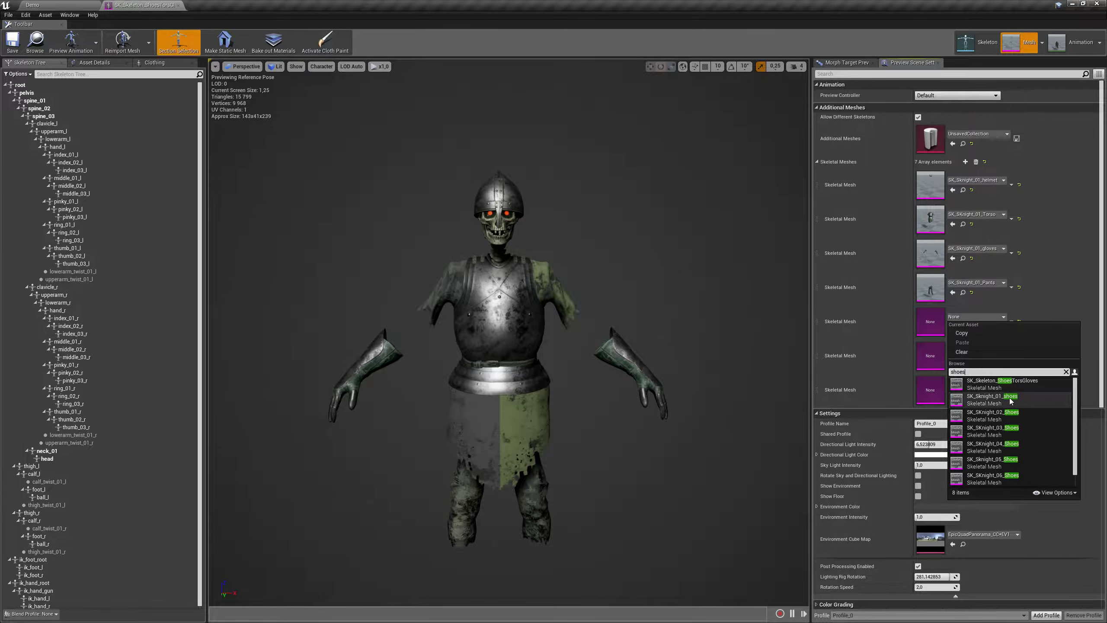
{"action": "left_click", "coordinate": [1009, 398]}
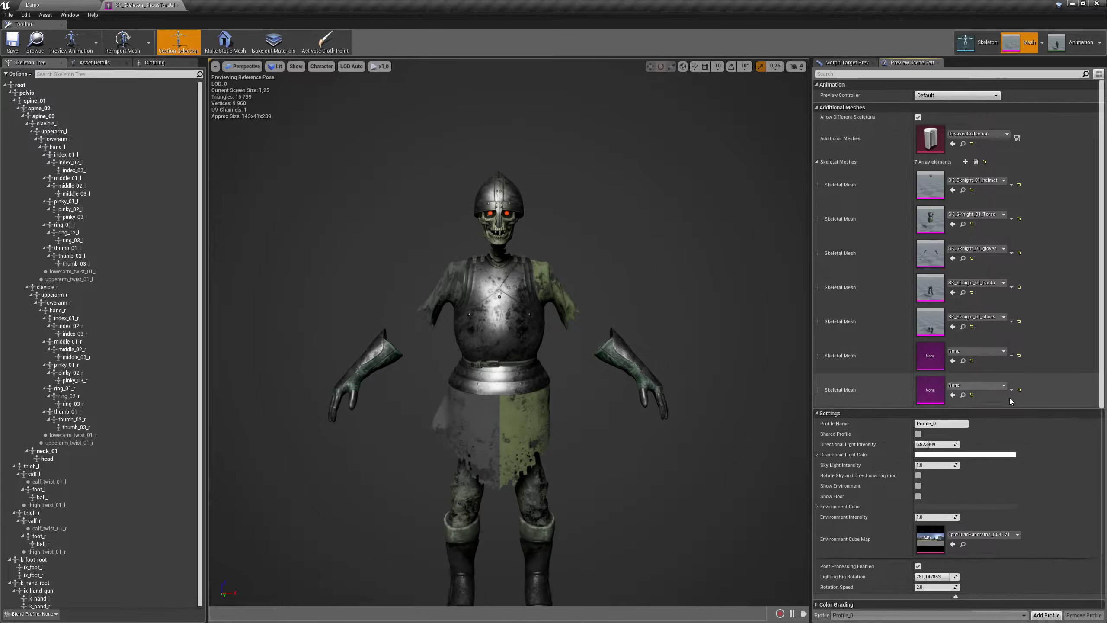
Step: Set the last two slots to SK_Skeleton_arms and SK_Sknight_01_helmet02
{"action": "left_click", "coordinate": [986, 352]}
{"action": "type", "text": "arms"}
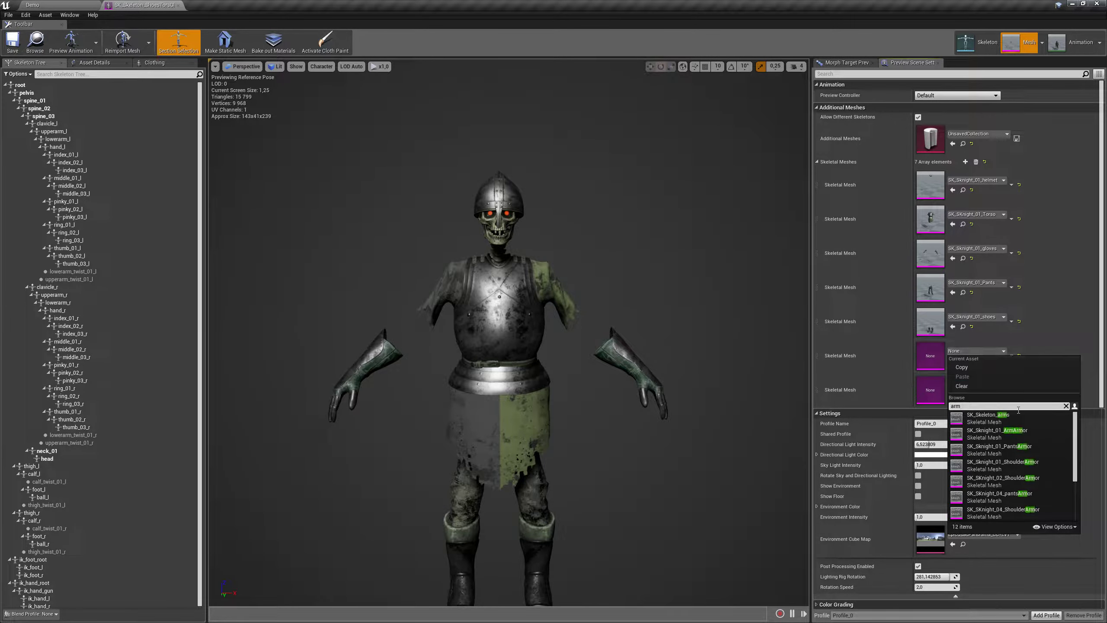
{"action": "left_click", "coordinate": [1004, 417]}
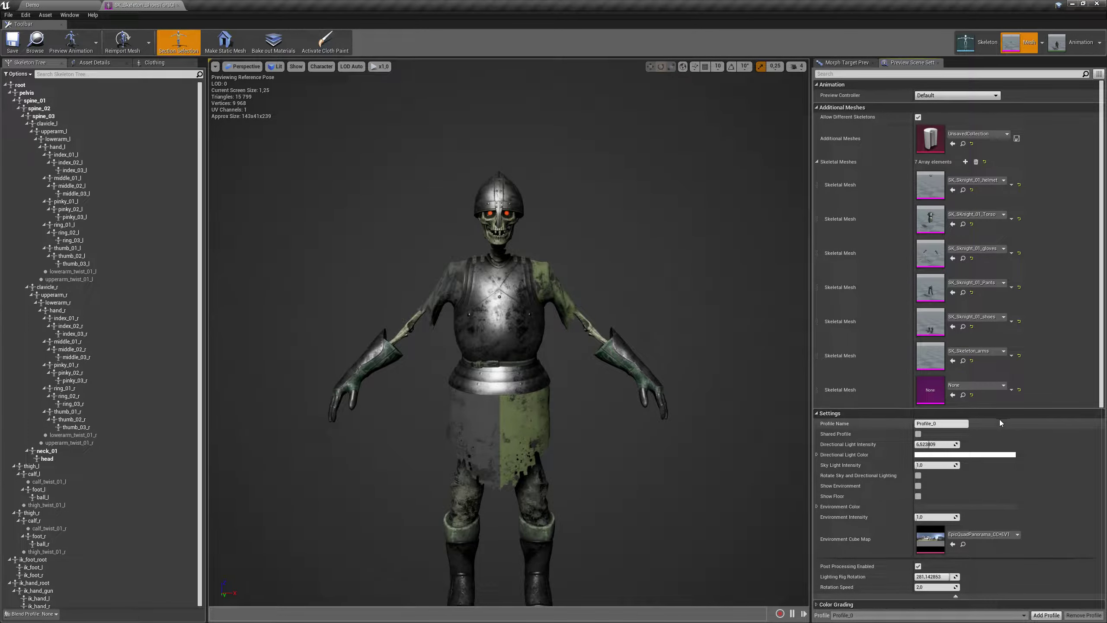
{"action": "left_click", "coordinate": [984, 385]}
{"action": "type", "text": "helm"}
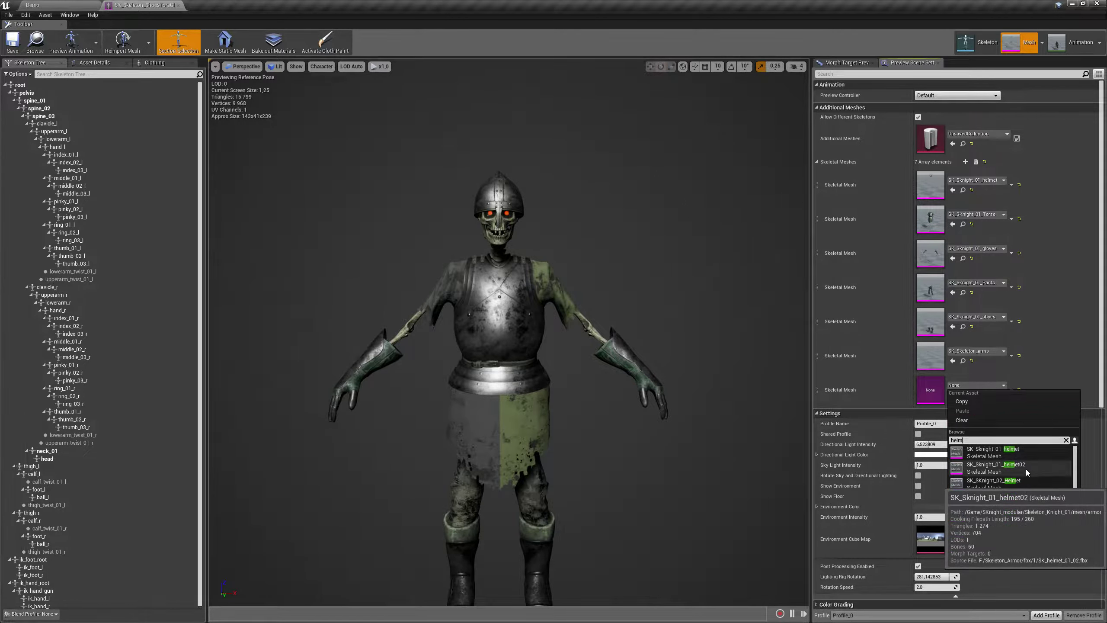
{"action": "left_click", "coordinate": [1026, 467]}
{"action": "left_click_drag", "start_coordinate": [785, 366], "coordinate": [749, 345]}
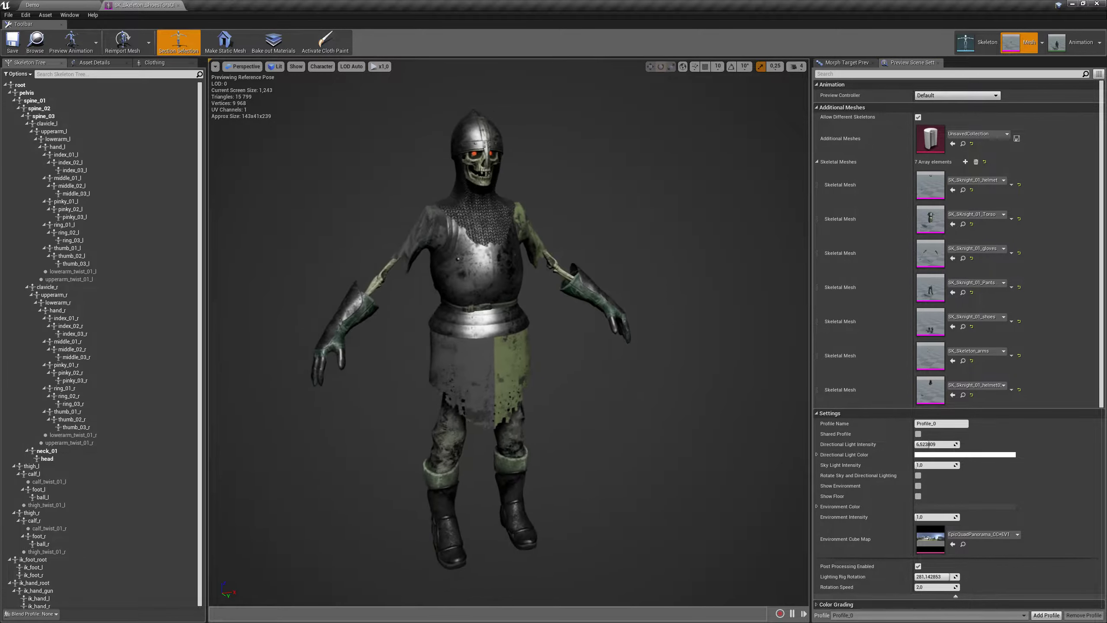
Step: Replace the knight 01 helmet with the brimmed SK_Sknight_03_Helmet
{"action": "left_click", "coordinate": [977, 180]}
{"action": "type", "text": "lm"}
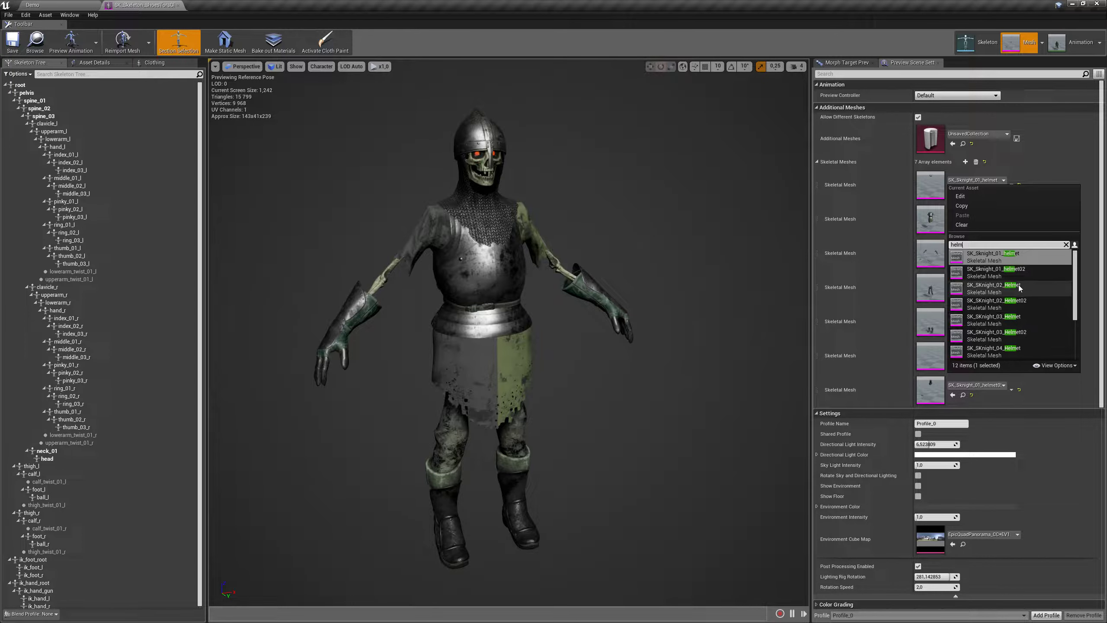
{"action": "left_click", "coordinate": [1019, 288]}
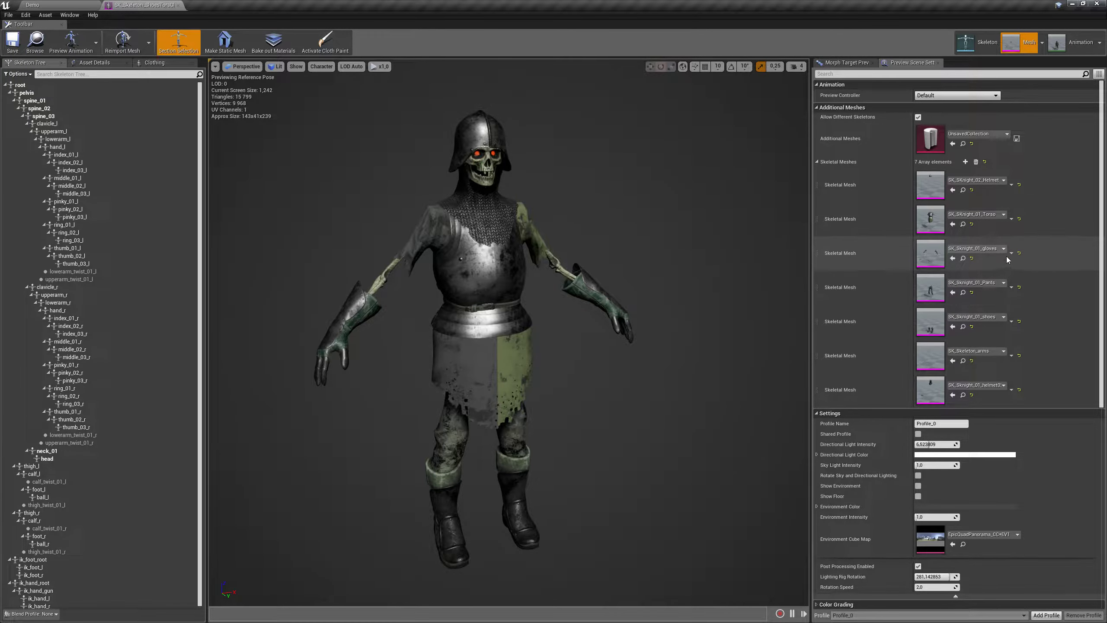
{"action": "left_click", "coordinate": [994, 181]}
{"action": "scroll", "coordinate": [1018, 298], "scroll_direction": "down", "scroll_amount": 3}
{"action": "left_click", "coordinate": [1012, 337]}
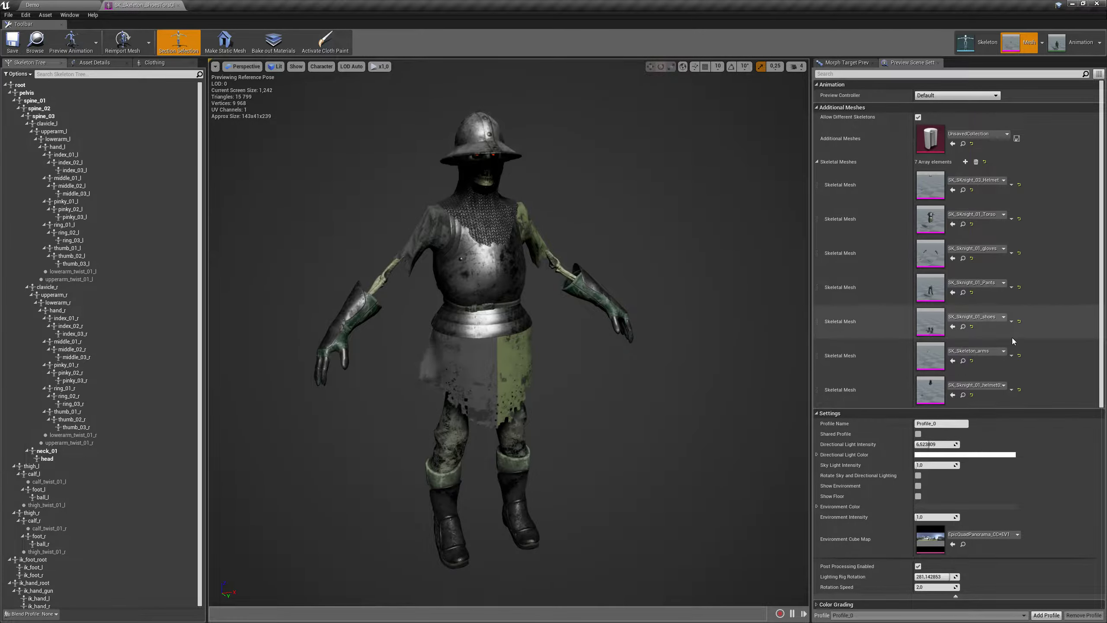
Step: Change the chainmail piece to SK_Sknight_02_Helmet02
{"action": "left_click", "coordinate": [994, 384]}
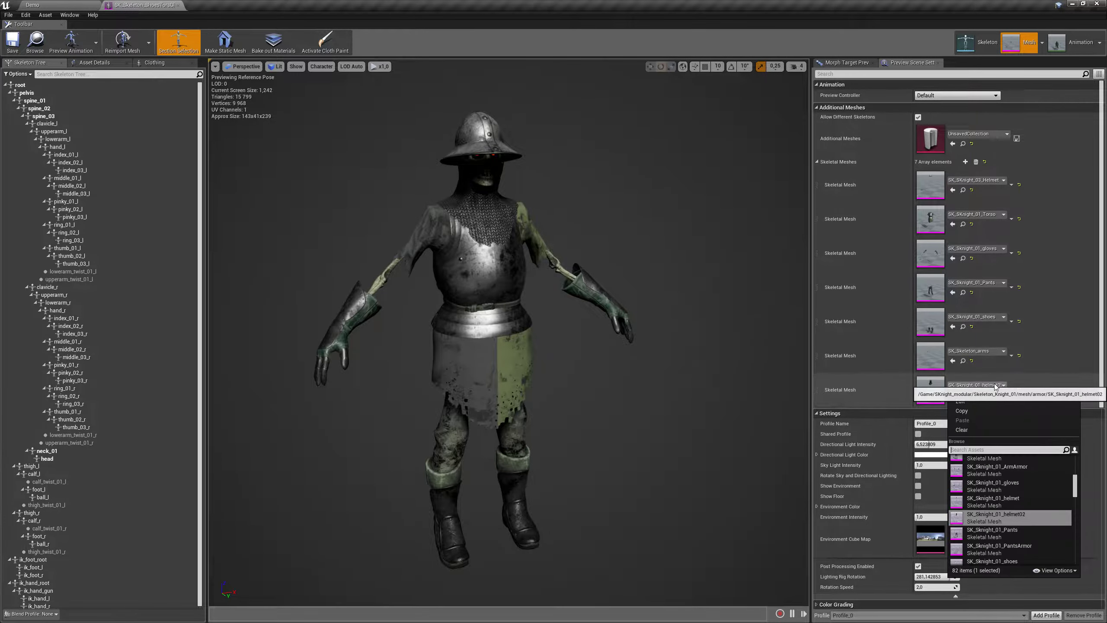
{"action": "scroll", "coordinate": [1018, 460], "scroll_direction": "down", "scroll_amount": 2}
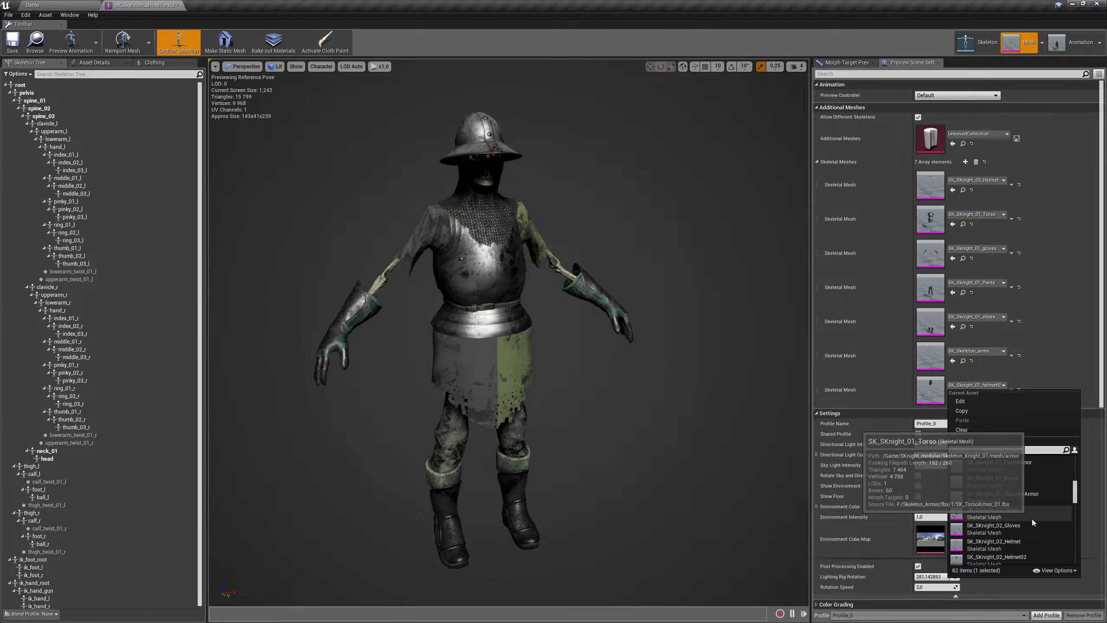
{"action": "scroll", "coordinate": [1032, 519], "scroll_direction": "down", "scroll_amount": 2}
{"action": "left_click", "coordinate": [1026, 544]}
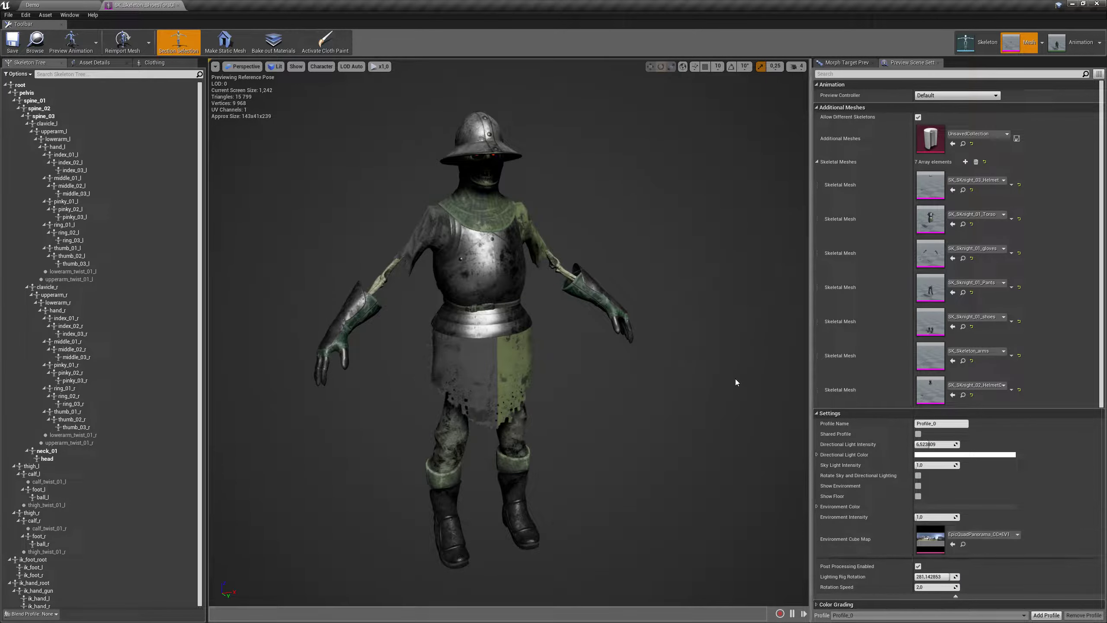
Step: Swap the torso slot to the green cloth SK_Sknight_02_Torso
{"action": "left_click", "coordinate": [976, 214]}
{"action": "scroll", "coordinate": [1021, 346], "scroll_direction": "down", "scroll_amount": 2}
{"action": "scroll", "coordinate": [1020, 345], "scroll_direction": "down", "scroll_amount": 2}
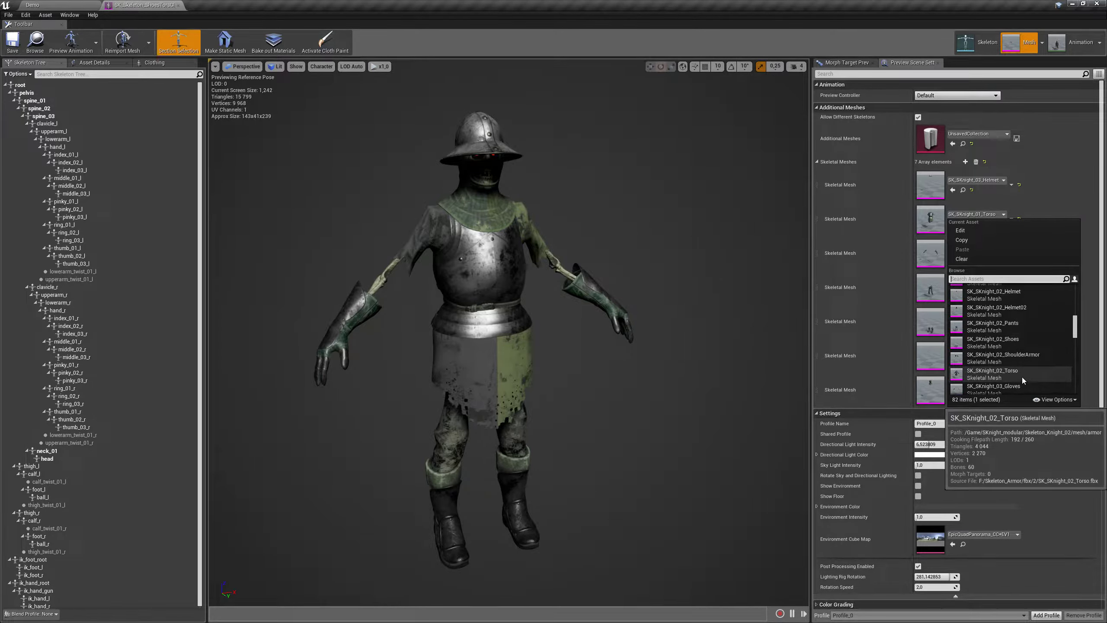
{"action": "left_click", "coordinate": [1023, 373]}
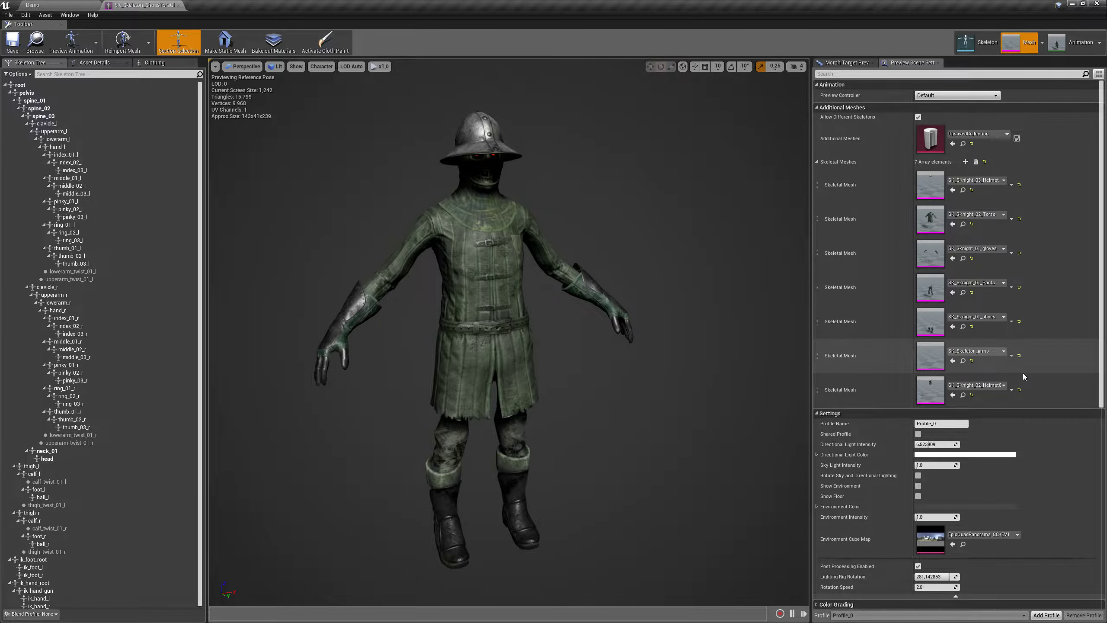
Step: Swap the gloves slot to SK_Sknight_04_Gloves
{"action": "left_click", "coordinate": [1001, 249]}
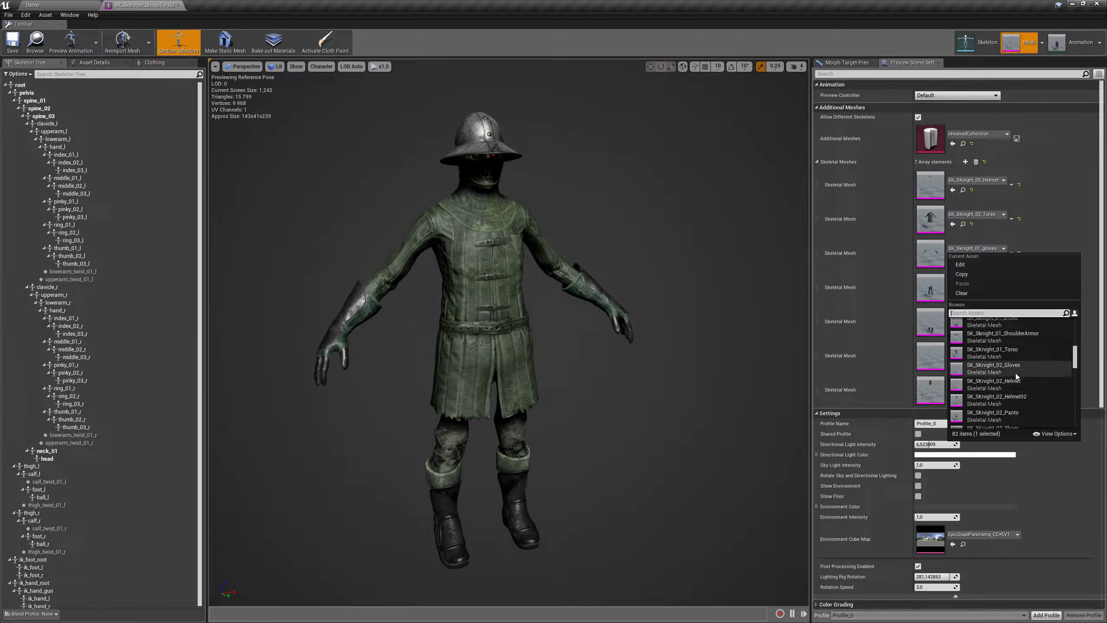
{"action": "scroll", "coordinate": [1016, 374], "scroll_direction": "down", "scroll_amount": 3}
{"action": "scroll", "coordinate": [1018, 375], "scroll_direction": "down", "scroll_amount": 2}
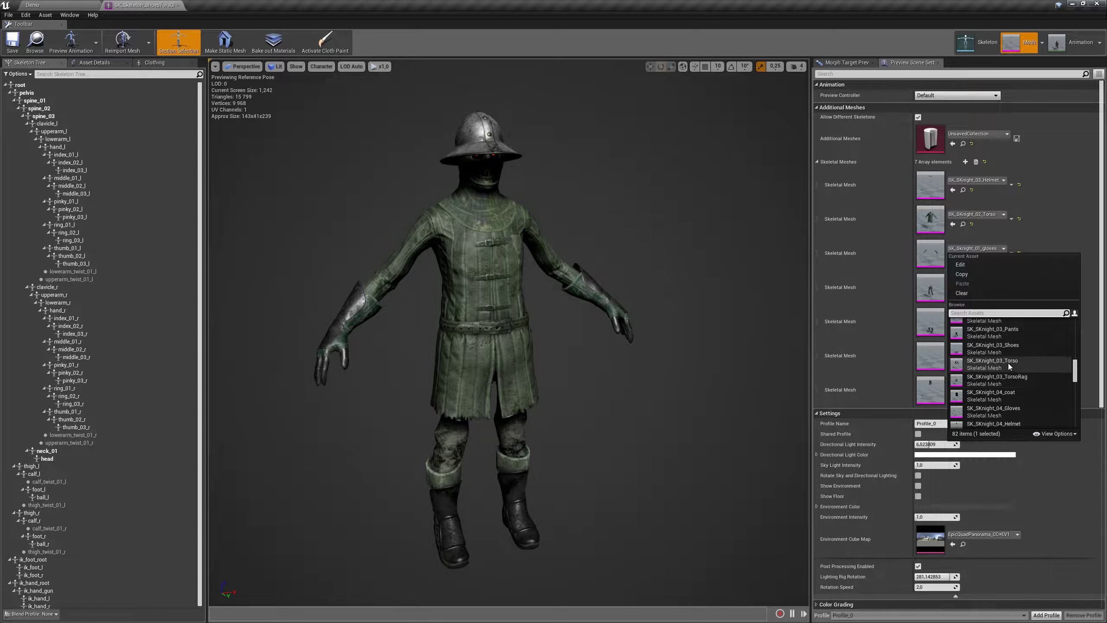
{"action": "scroll", "coordinate": [1009, 348], "scroll_direction": "down", "scroll_amount": 1}
{"action": "left_click", "coordinate": [1013, 381]}
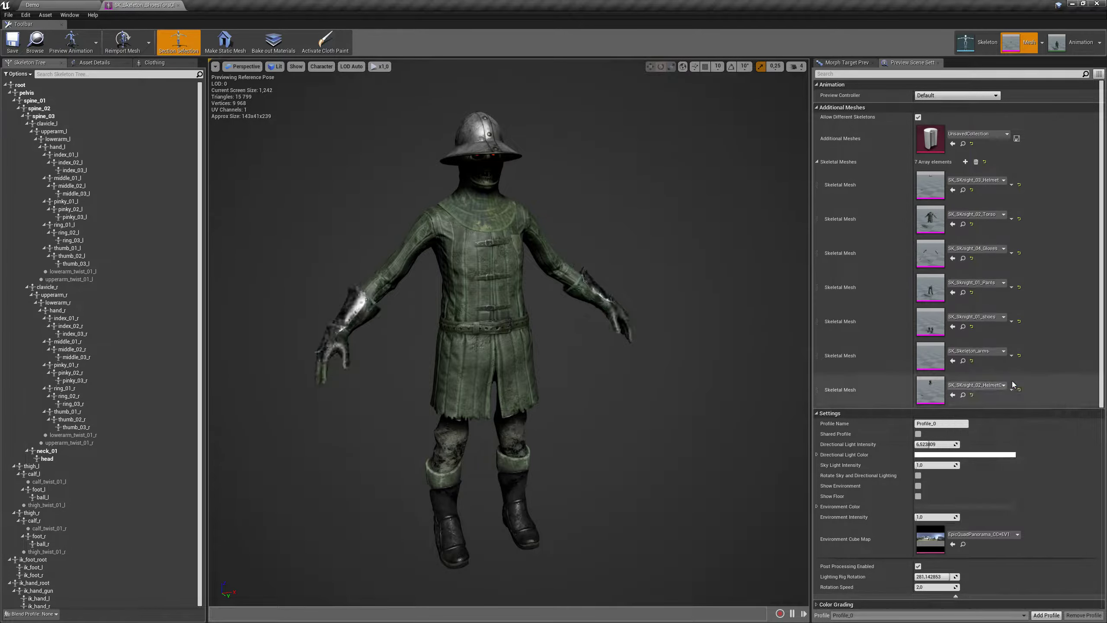
{"action": "scroll", "coordinate": [1007, 316], "scroll_direction": "down", "scroll_amount": 3}
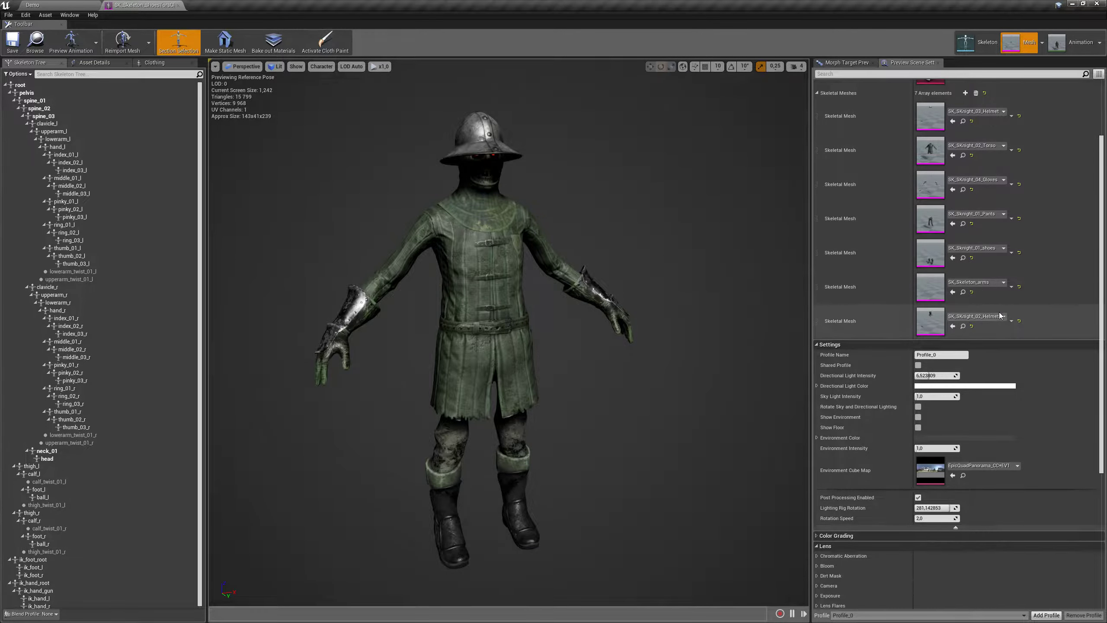
Step: Replace the skeleton arms slot with the knight 01 shoulder armour
{"action": "scroll", "coordinate": [997, 286], "scroll_direction": "up", "scroll_amount": 1}
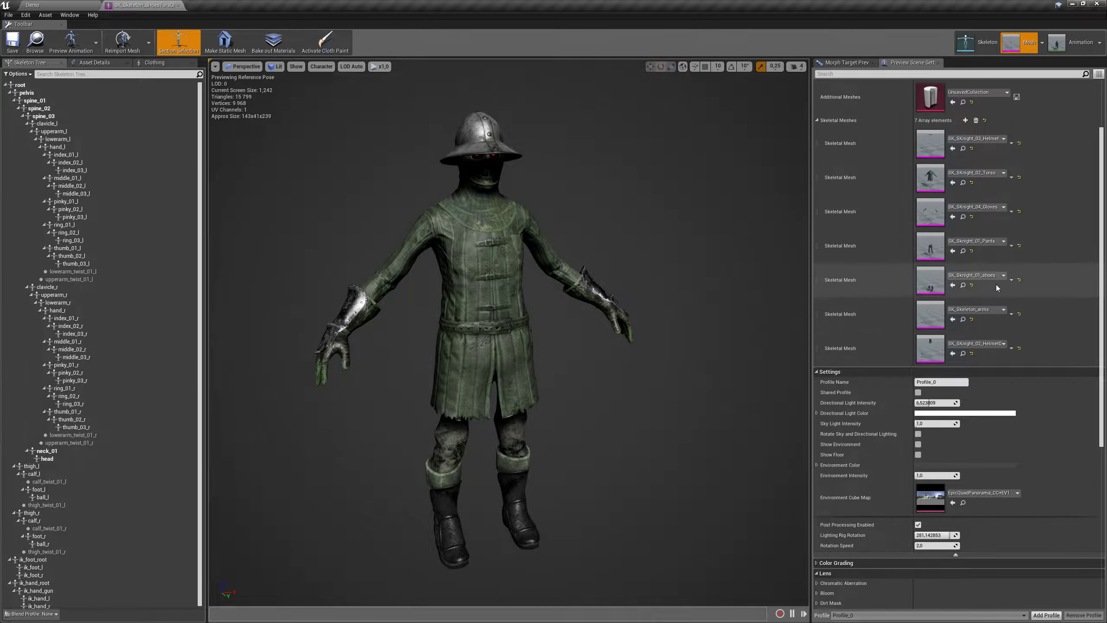
{"action": "left_click", "coordinate": [997, 310]}
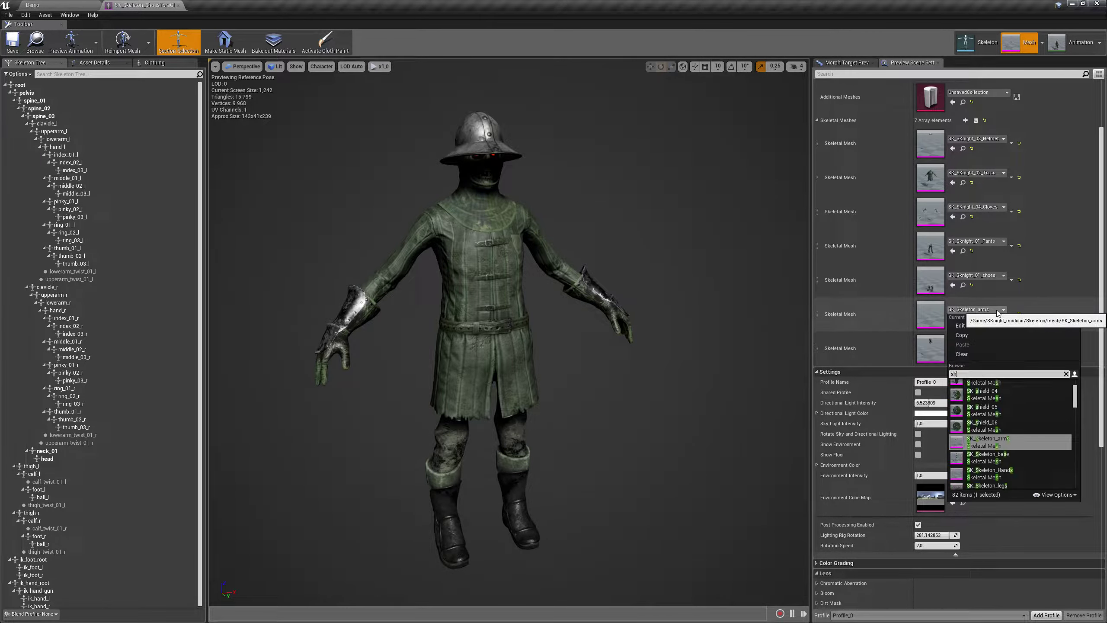
{"action": "type", "text": "shou"}
{"action": "left_click", "coordinate": [1022, 384]}
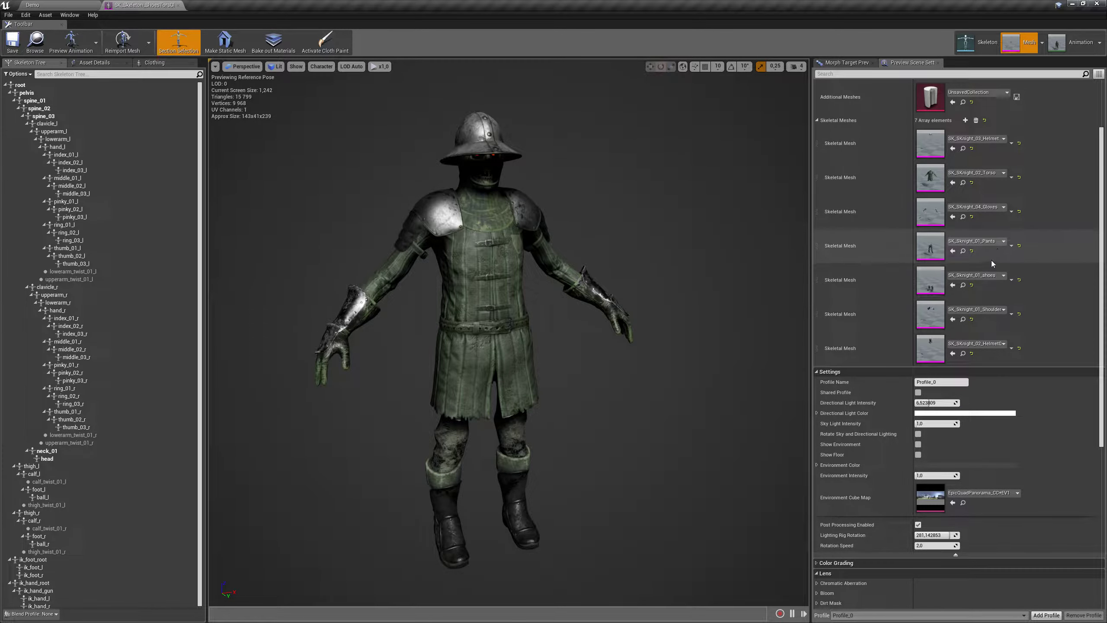
Step: Set the shoes to SK_SKnight_04_Shoes and the pants to SK_SKnight_03_Pants
{"action": "left_click", "coordinate": [995, 281]}
{"action": "type", "text": "sh"}
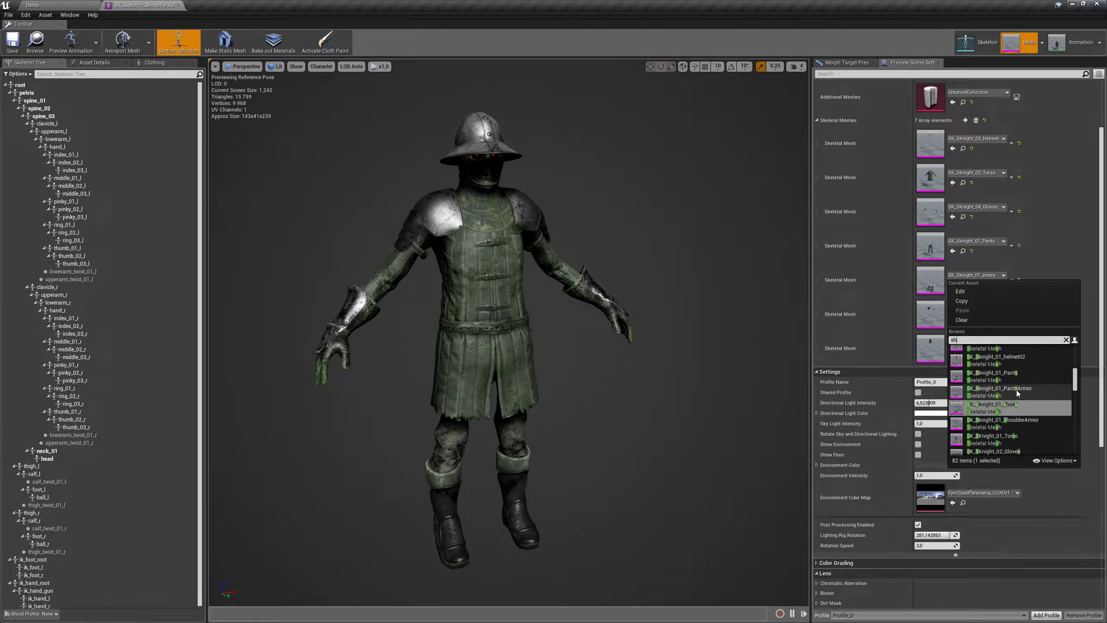
{"action": "scroll", "coordinate": [1016, 401], "scroll_direction": "down", "scroll_amount": 3}
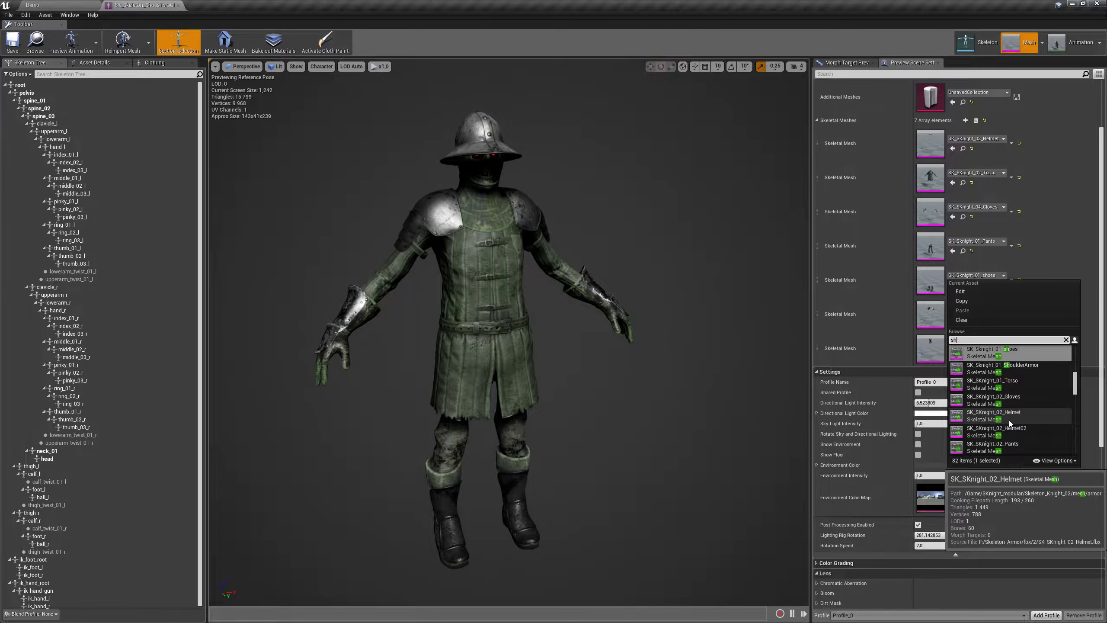
{"action": "scroll", "coordinate": [1010, 421], "scroll_direction": "down", "scroll_amount": 3}
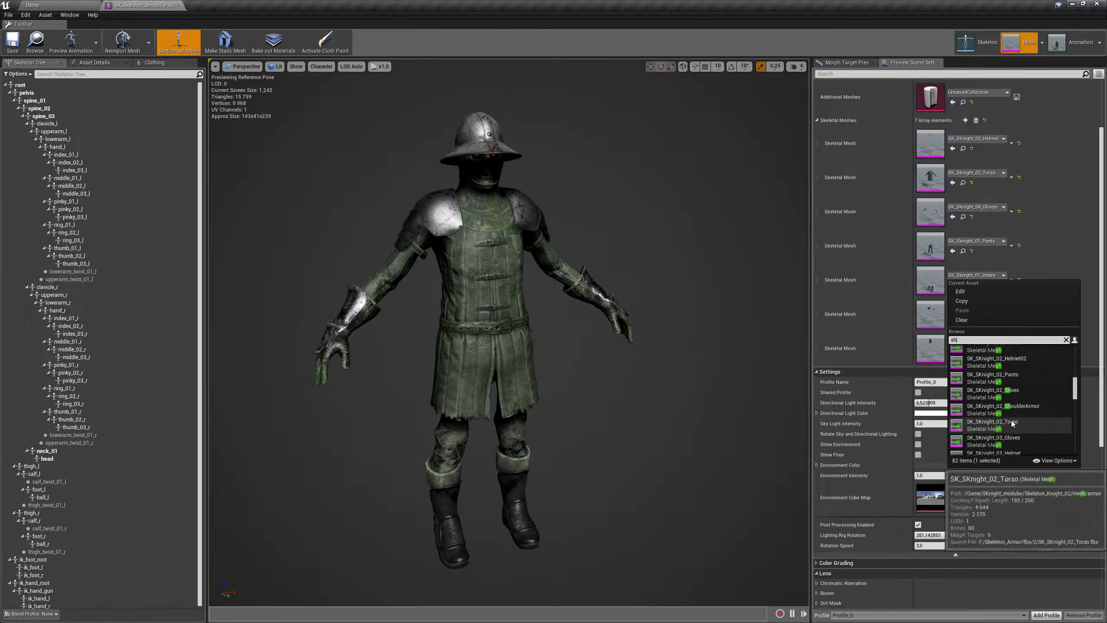
{"action": "type", "text": "oe"}
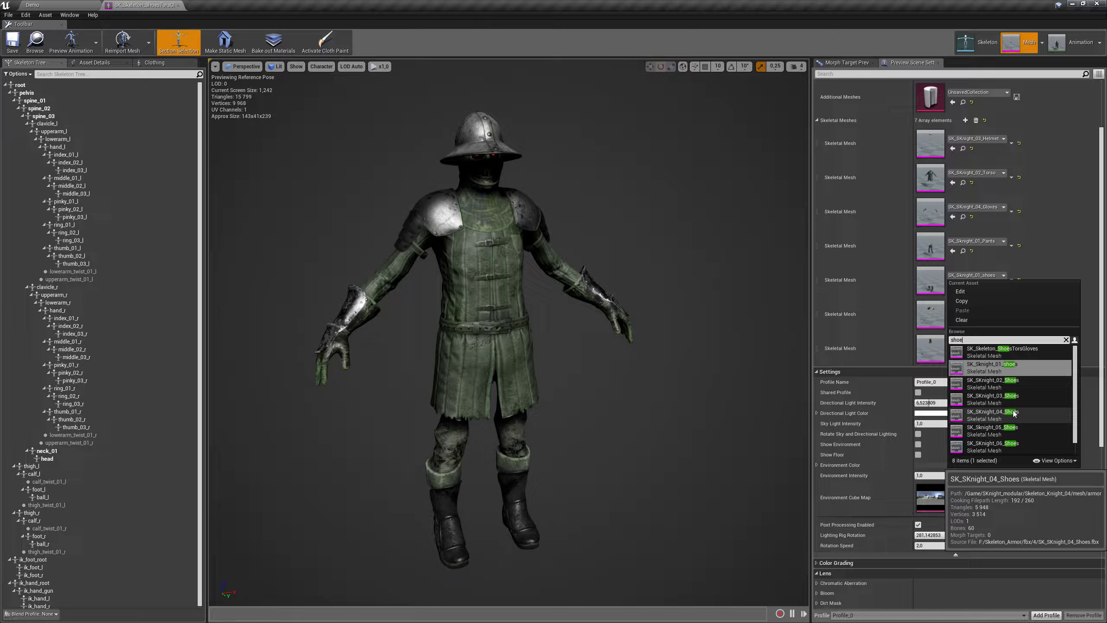
{"action": "left_click", "coordinate": [1012, 415]}
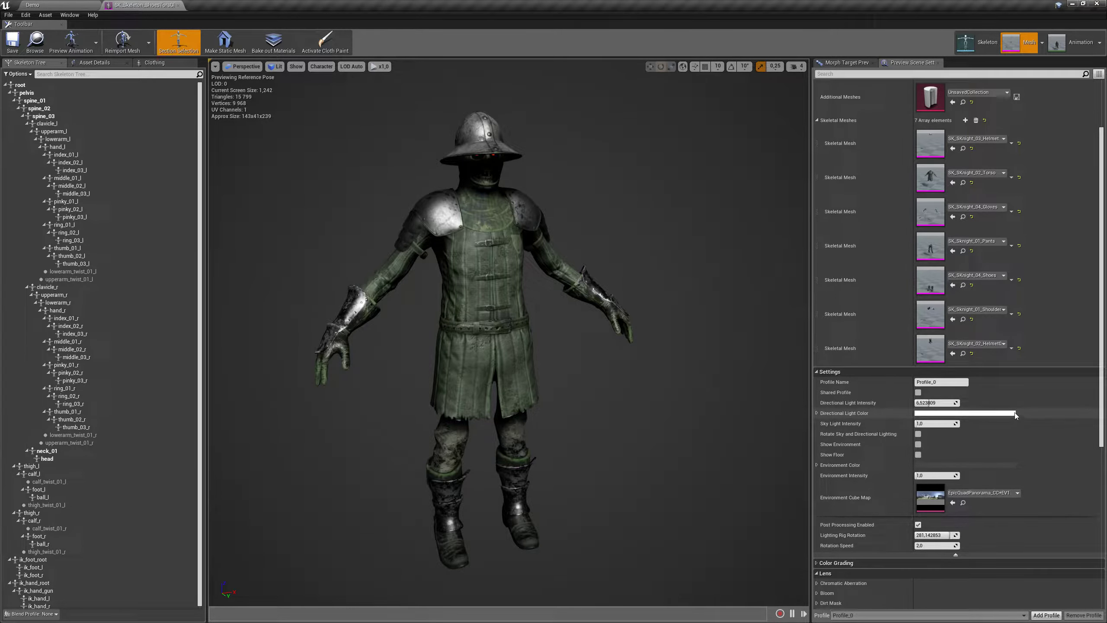
{"action": "left_click", "coordinate": [991, 242]}
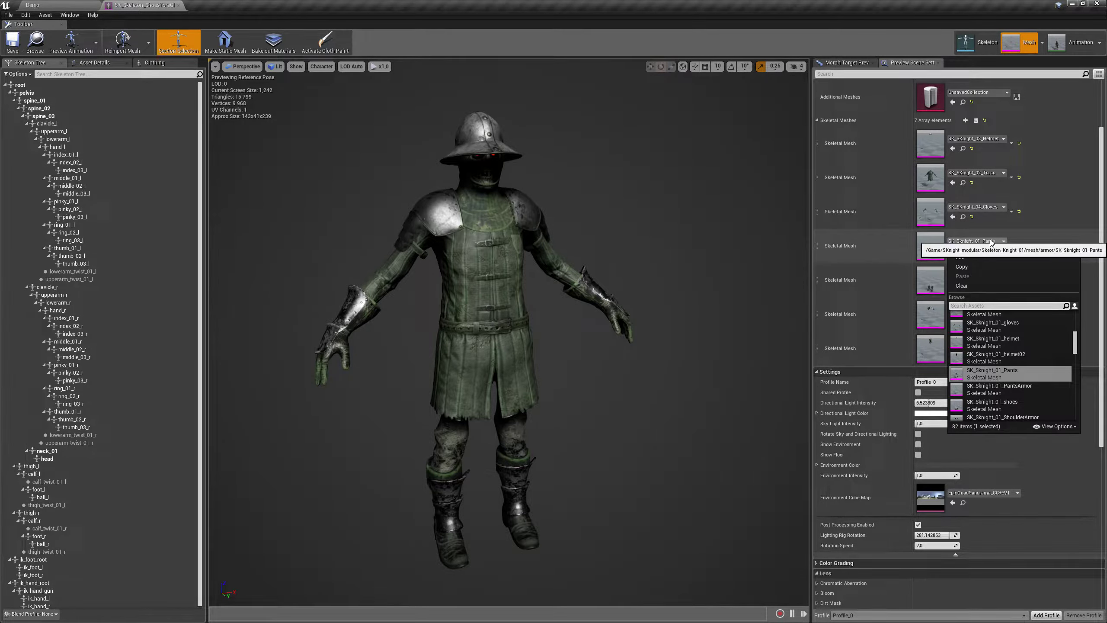
{"action": "type", "text": "pan"}
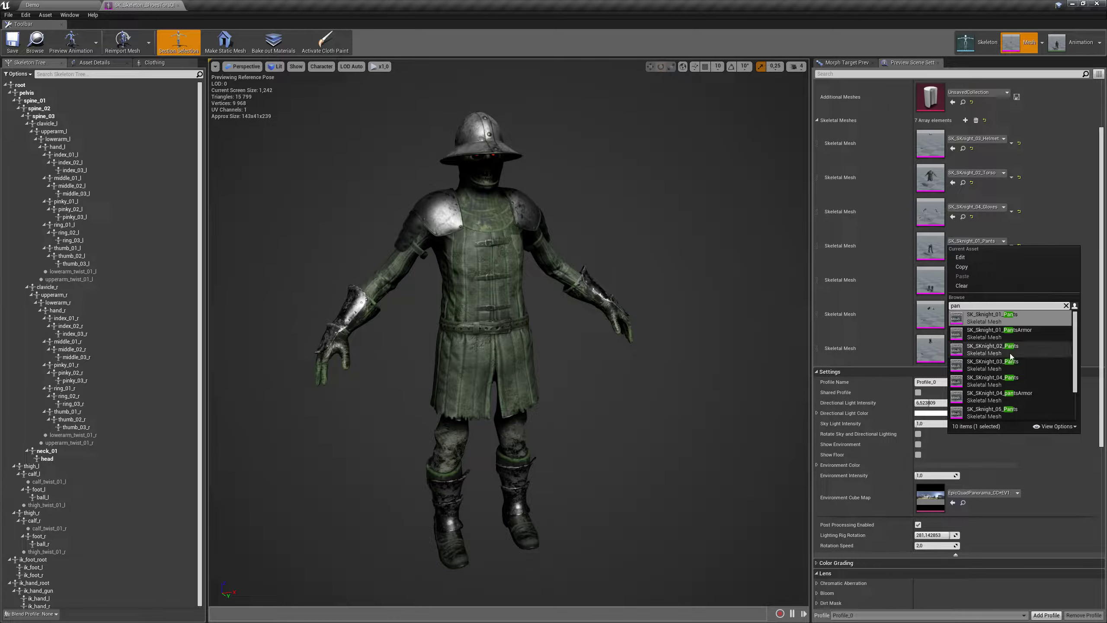
{"action": "left_click", "coordinate": [1005, 366]}
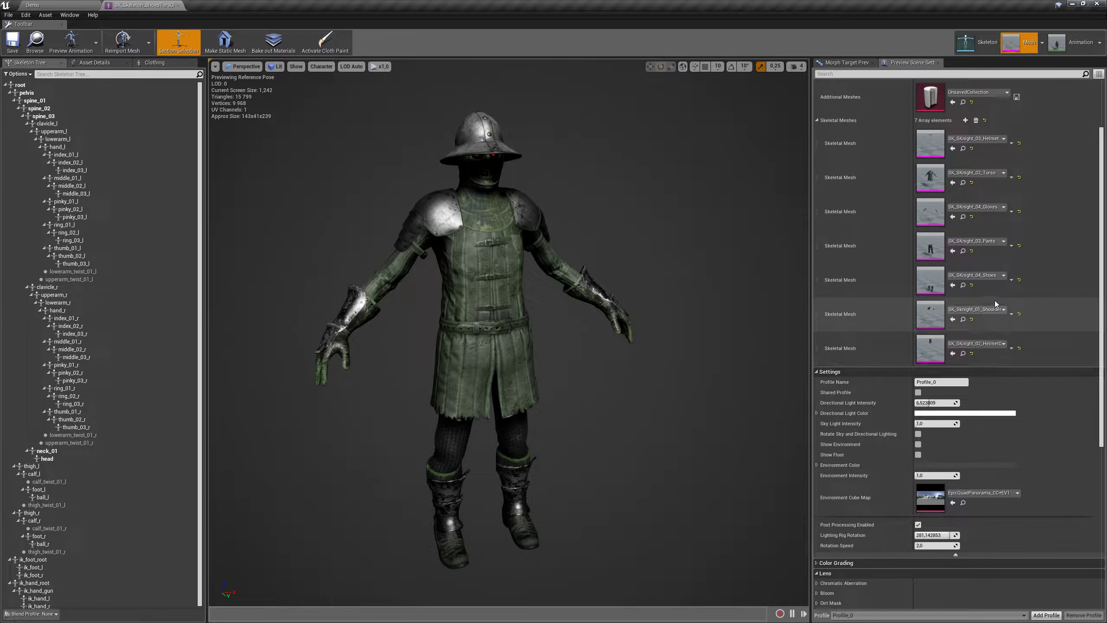
Step: Switch the pants to SK_SKnight_05_Pants and the torso to the steel SK_SKnight_03_Torso breastplate
{"action": "left_click", "coordinate": [996, 243]}
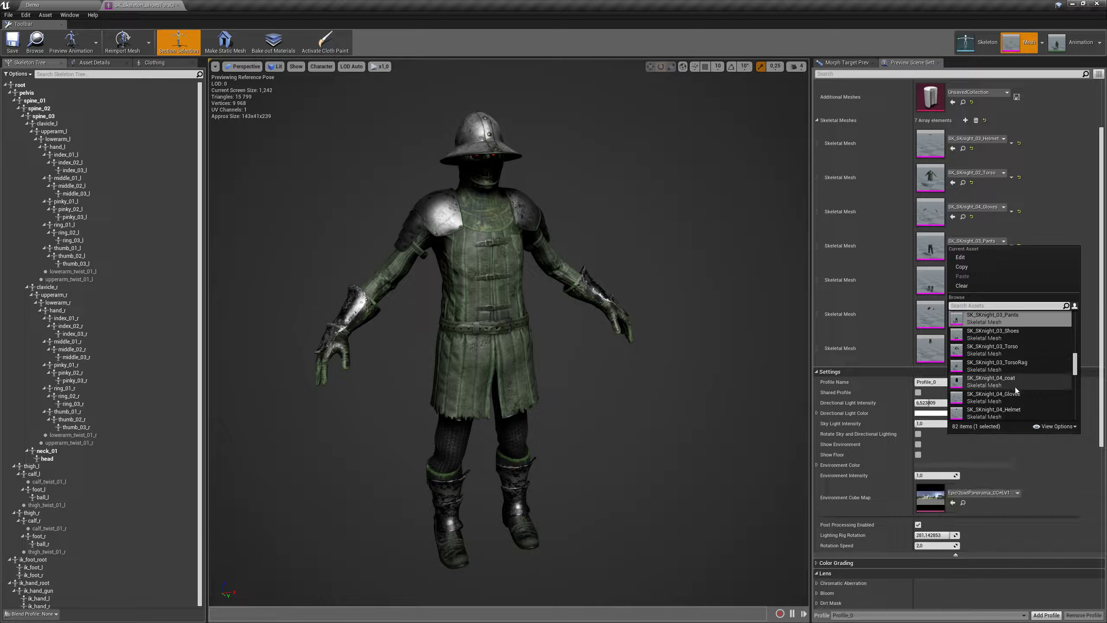
{"action": "scroll", "coordinate": [1014, 388], "scroll_direction": "down", "scroll_amount": 3}
{"action": "left_click", "coordinate": [1014, 387]}
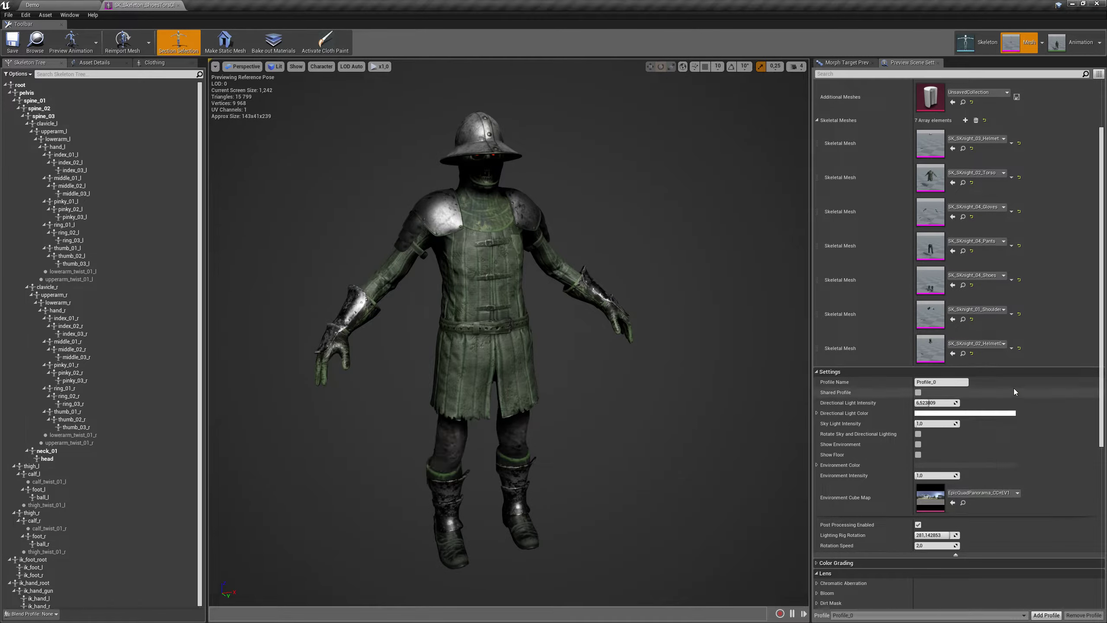
{"action": "left_click", "coordinate": [993, 243]}
{"action": "scroll", "coordinate": [1003, 336], "scroll_direction": "down", "scroll_amount": 2}
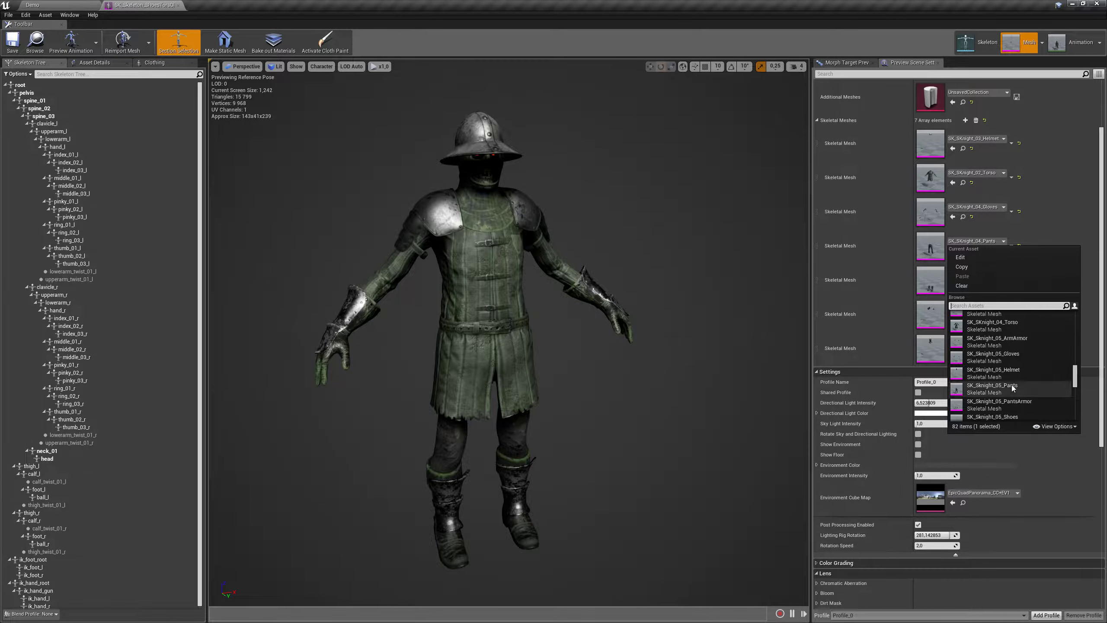
{"action": "left_click", "coordinate": [1012, 384]}
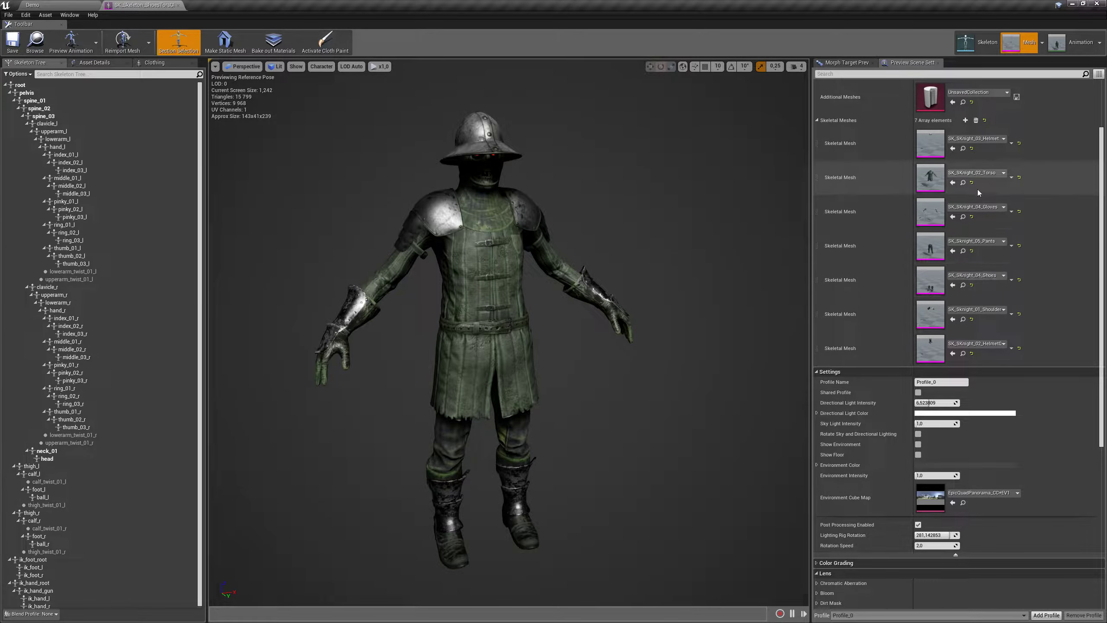
{"action": "left_click", "coordinate": [977, 172]}
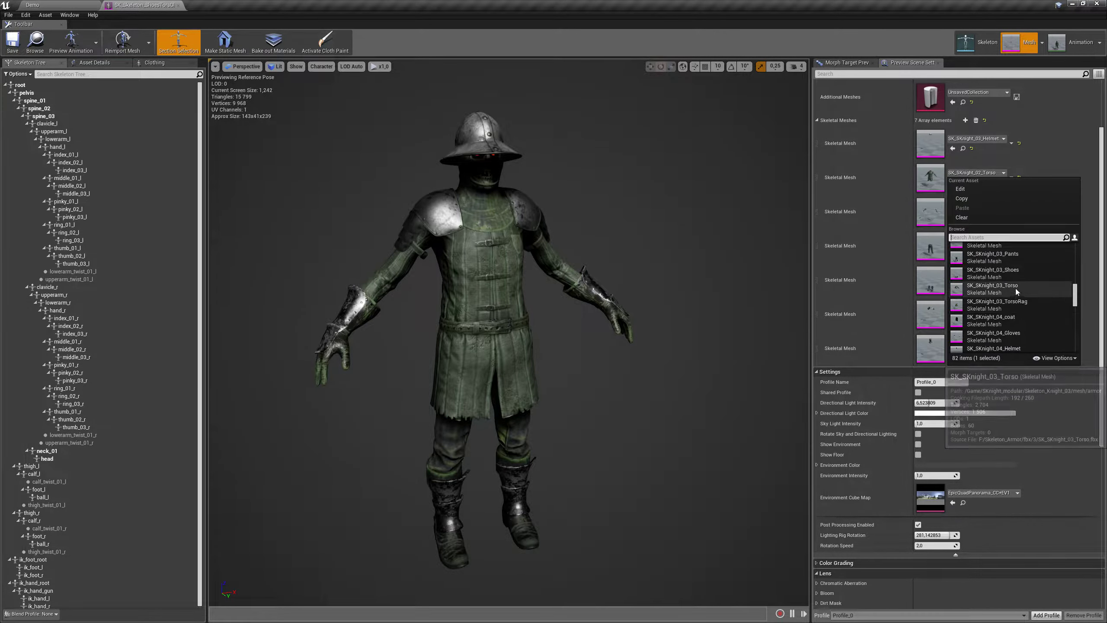
{"action": "left_click", "coordinate": [1014, 293]}
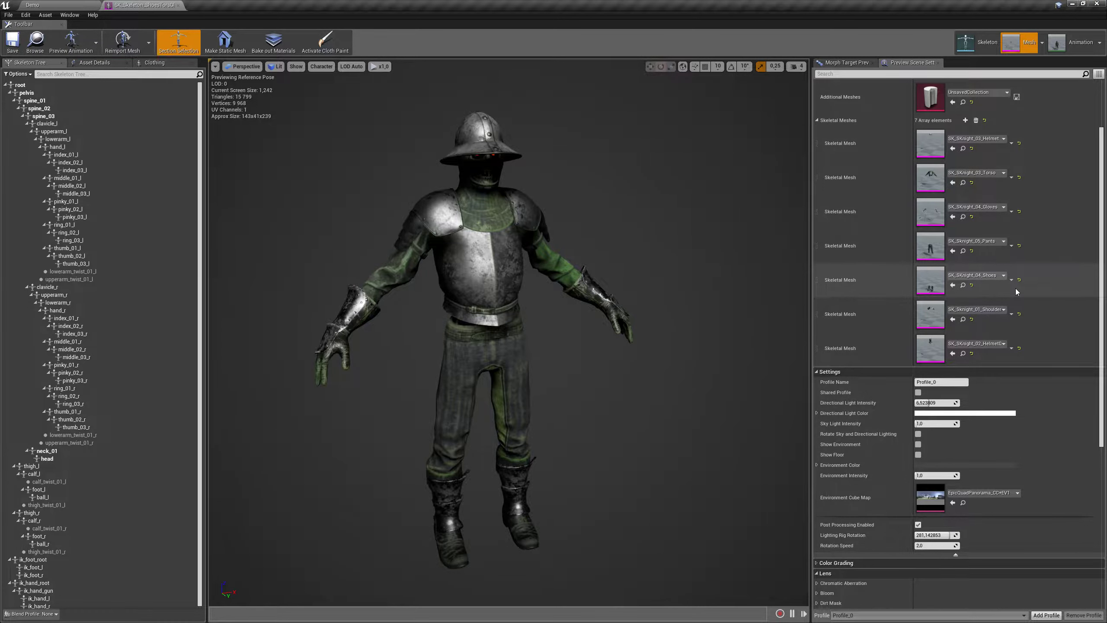
Step: Add an eighth preview mesh slot holding SK_SKnight_03_TorsoRag
{"action": "left_click", "coordinate": [965, 120]}
{"action": "left_click", "coordinate": [989, 378]}
{"action": "type", "text": "ra"}
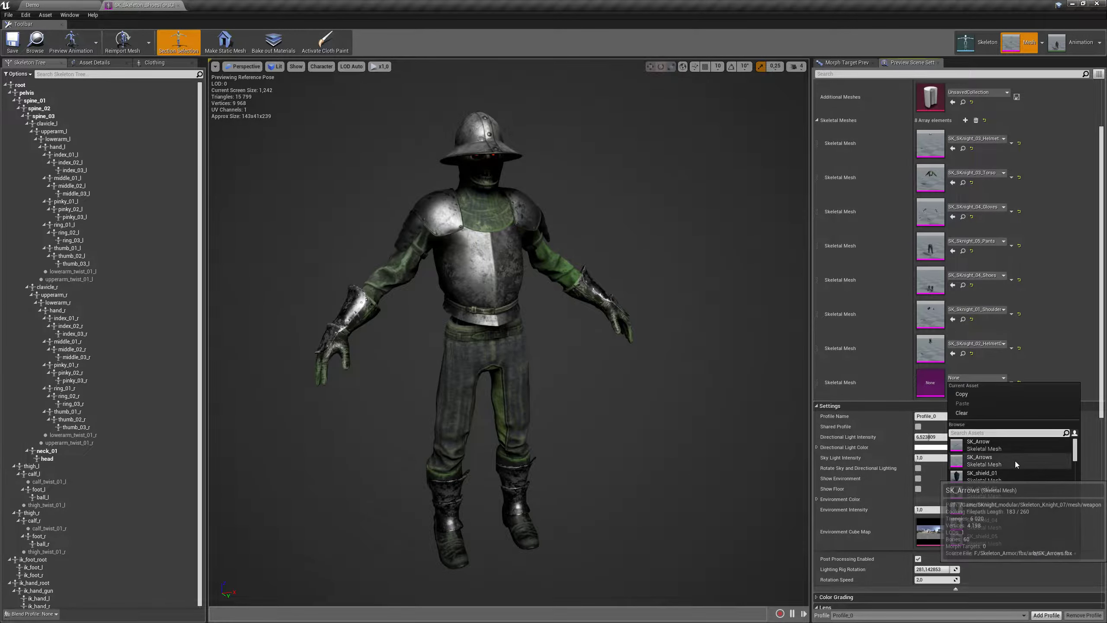
{"action": "type", "text": "g"}
{"action": "left_click", "coordinate": [1008, 445]}
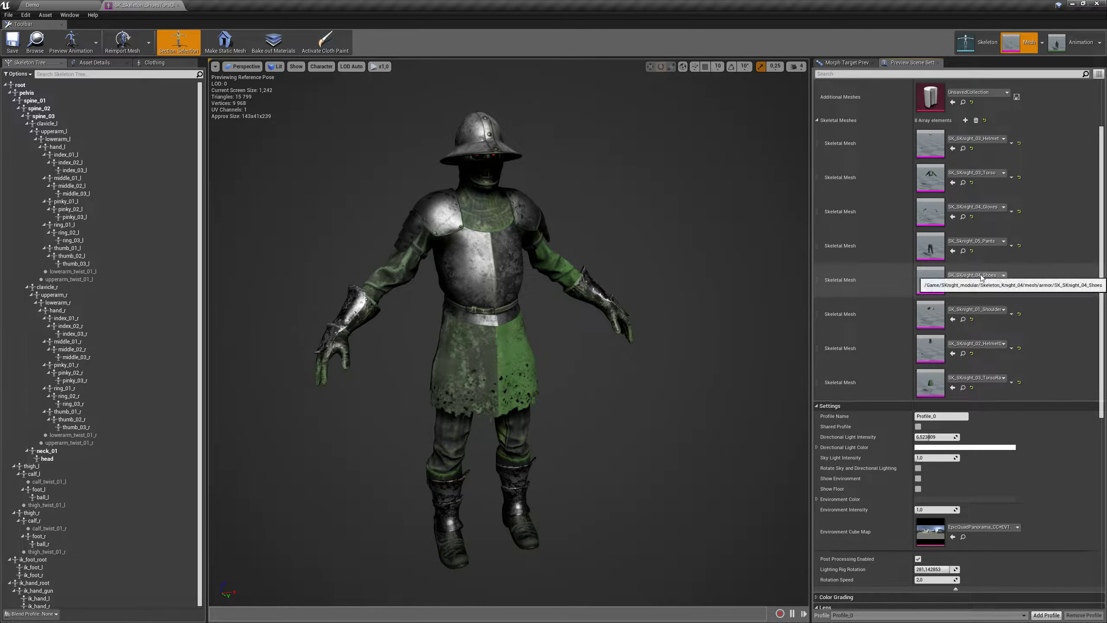
Step: Change the torso to ragged SK_SKnight_06_Torso and the eighth slot to SK_Skeleton_arms
{"action": "left_click", "coordinate": [977, 172]}
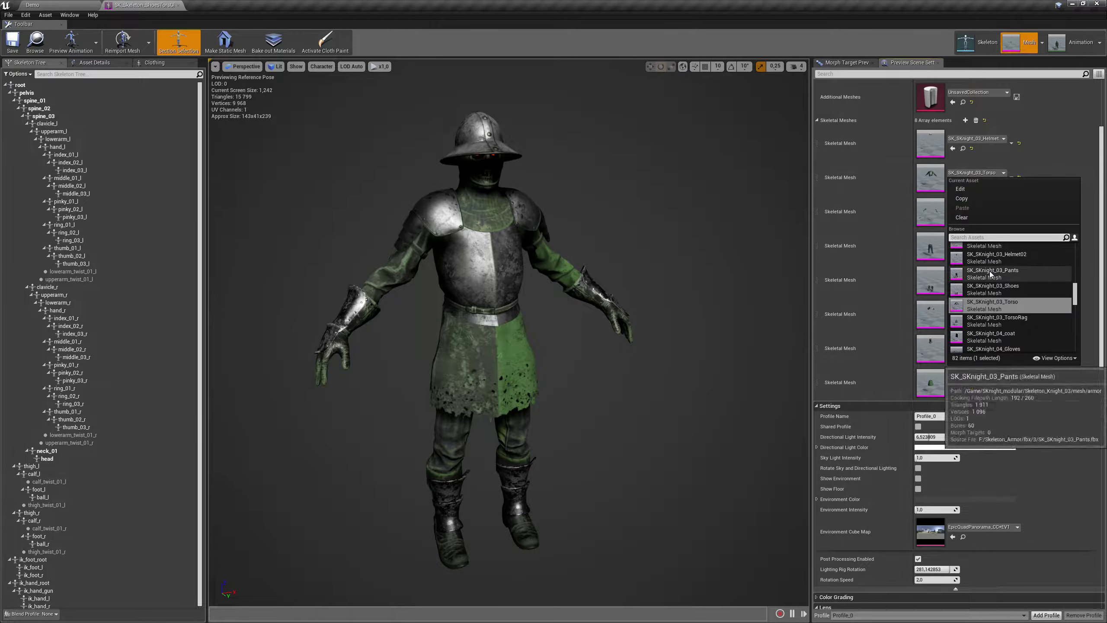
{"action": "scroll", "coordinate": [1007, 322], "scroll_direction": "down", "scroll_amount": 5}
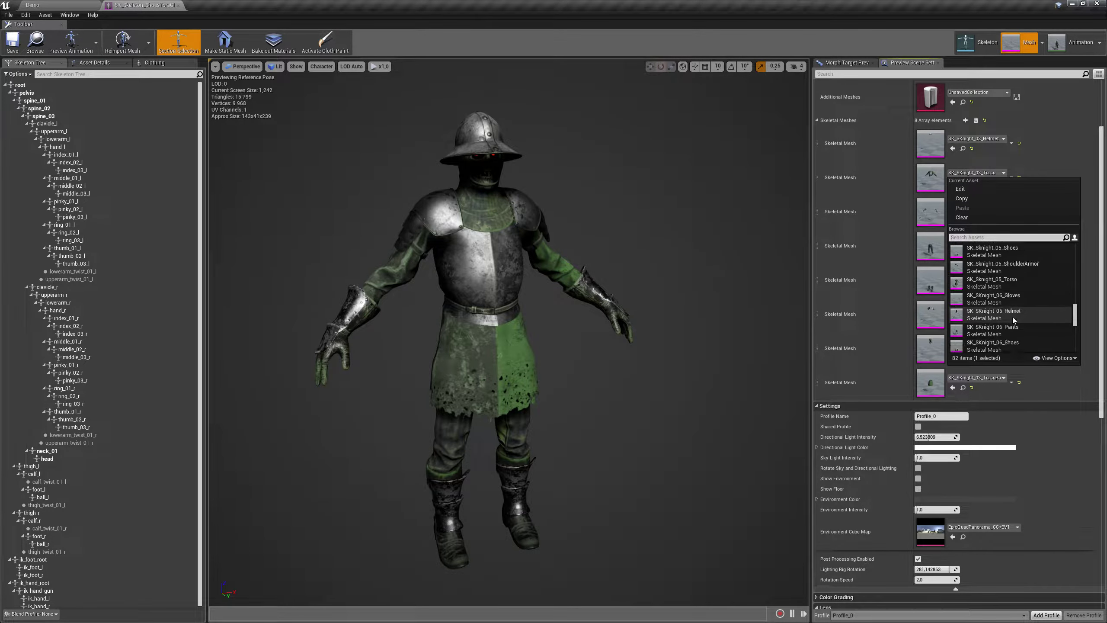
{"action": "scroll", "coordinate": [1014, 296], "scroll_direction": "down", "scroll_amount": 3}
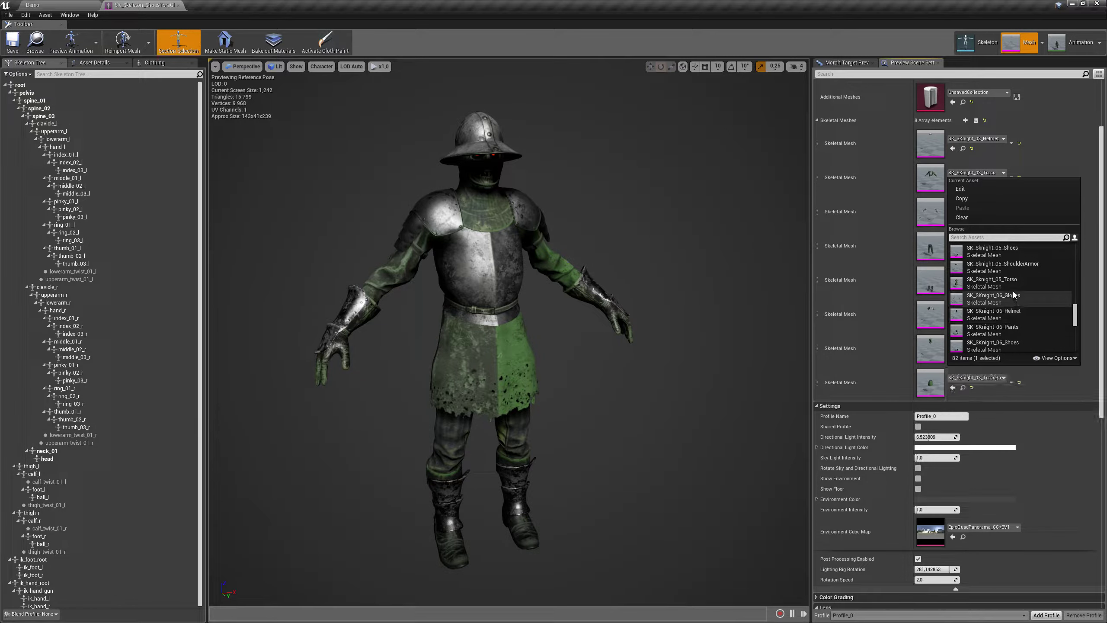
{"action": "left_click", "coordinate": [1019, 306]}
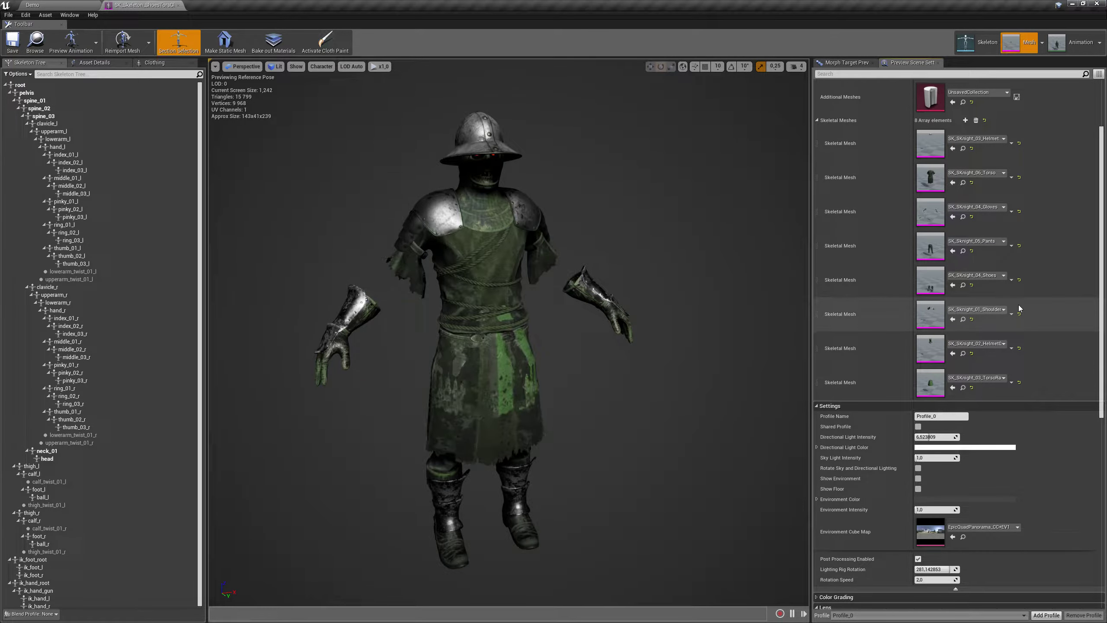
{"action": "left_click", "coordinate": [996, 380]}
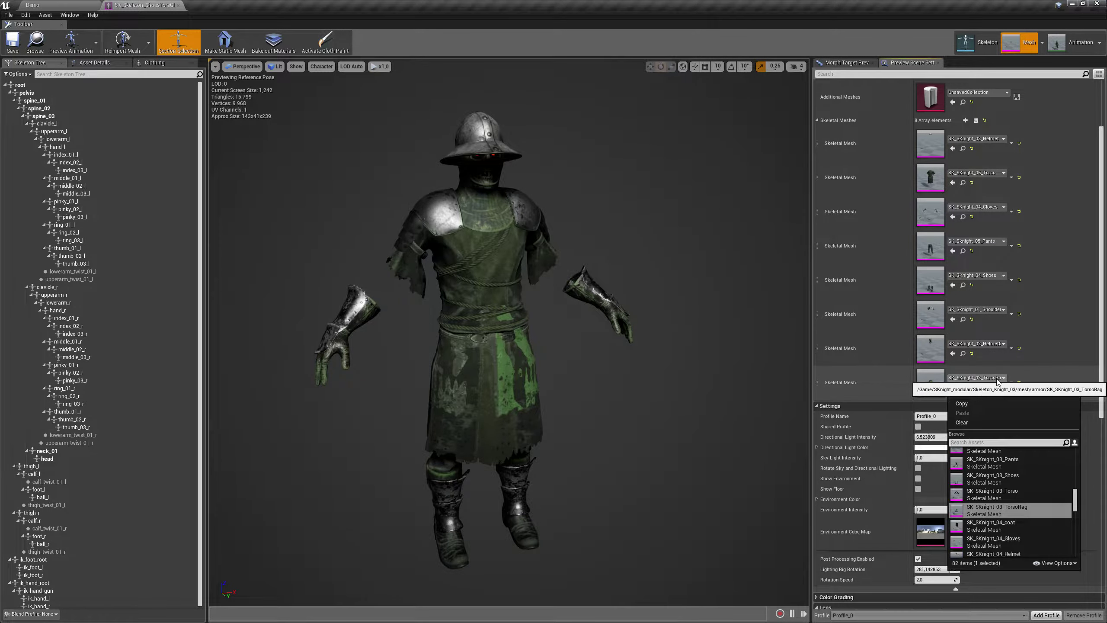
{"action": "type", "text": "arm"}
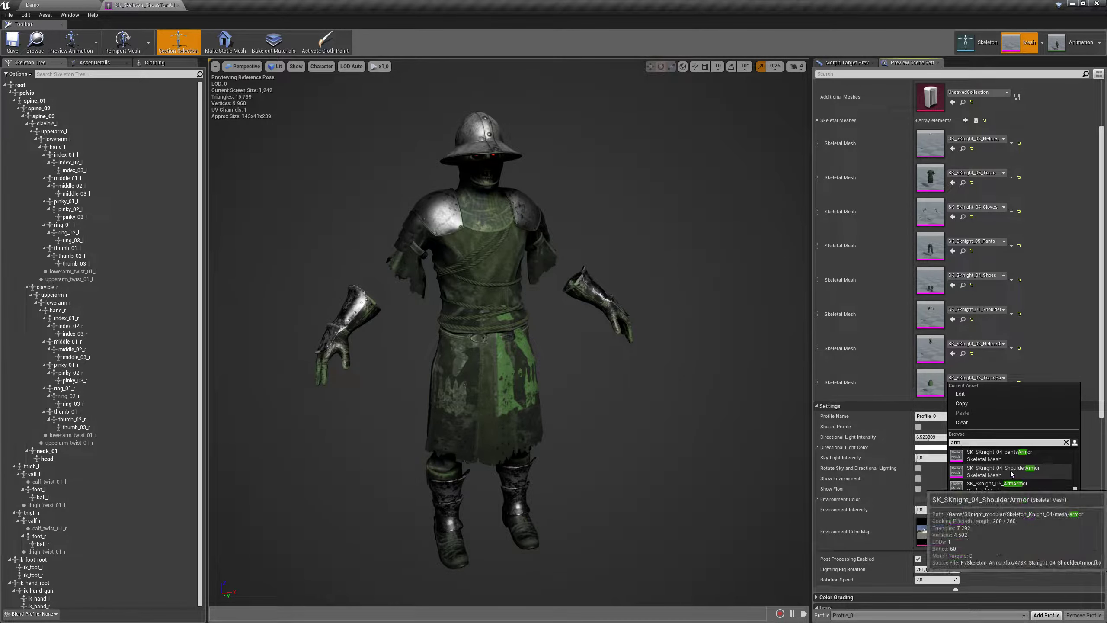
{"action": "scroll", "coordinate": [1031, 461], "scroll_direction": "up", "scroll_amount": 3}
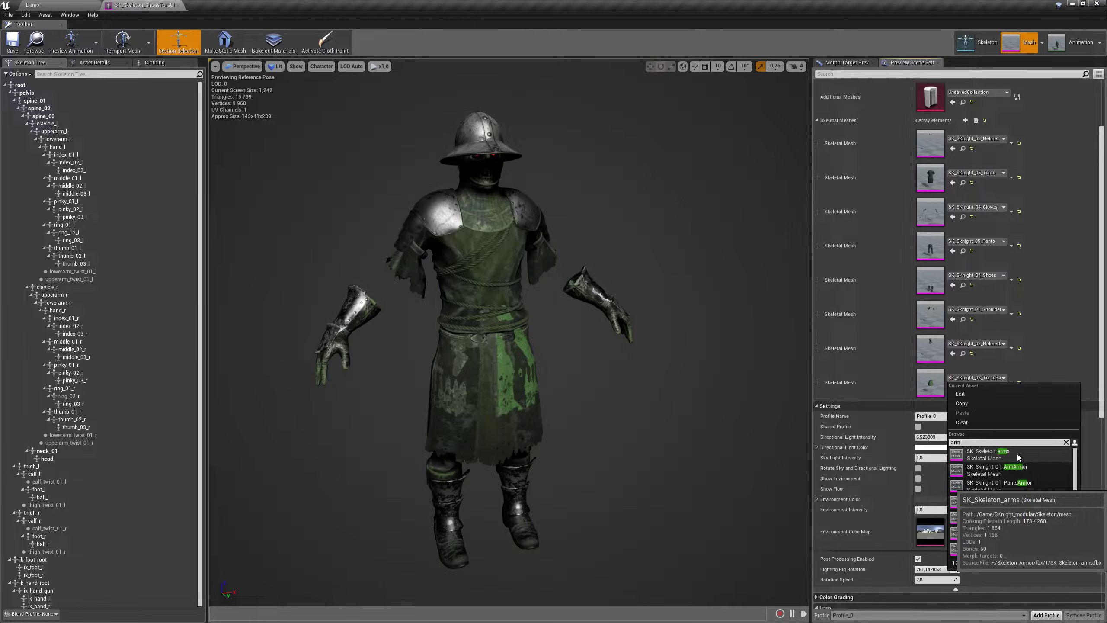
{"action": "left_click", "coordinate": [1017, 454]}
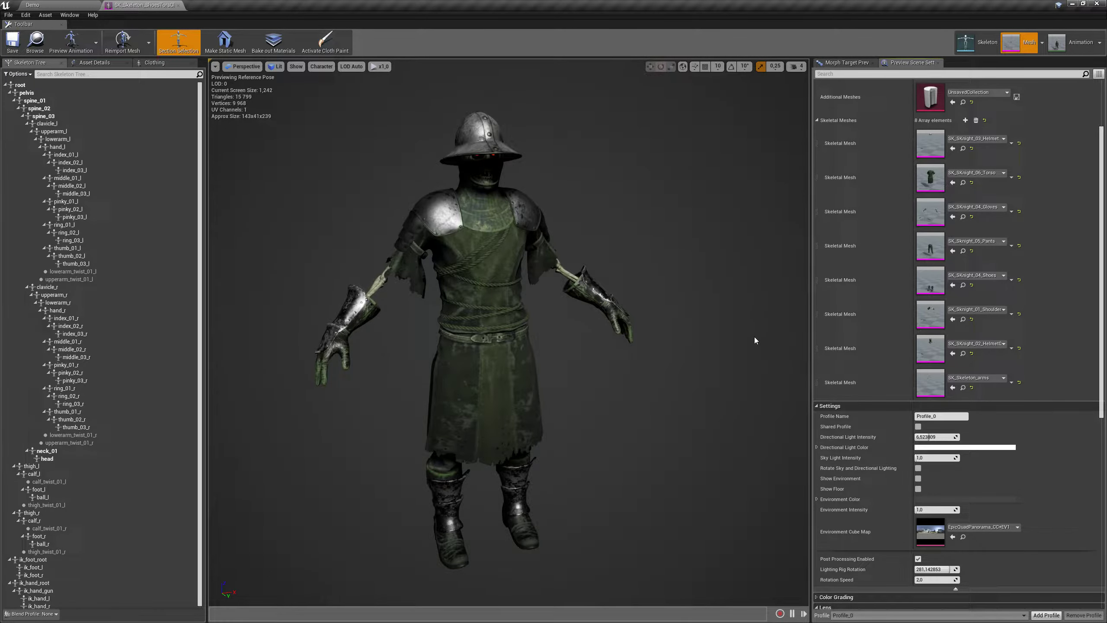
Step: Swap the shoes for SK_SKnight_07_Shoes
{"action": "left_click", "coordinate": [983, 276]}
{"action": "scroll", "coordinate": [1006, 380], "scroll_direction": "down", "scroll_amount": 2}
{"action": "scroll", "coordinate": [1016, 391], "scroll_direction": "up", "scroll_amount": 2}
{"action": "left_click", "coordinate": [1020, 393]}
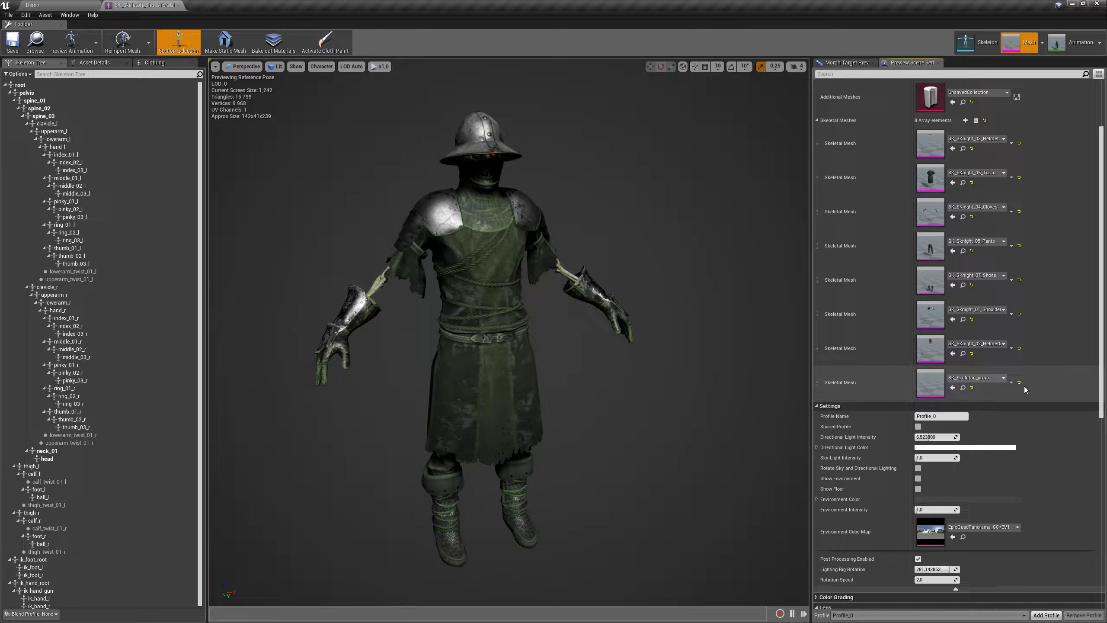
Step: Change the first helmet to an SK_SKnight_07 helmet and the second to an SK_SKnight_03 helmet
{"action": "left_click", "coordinate": [996, 139]}
{"action": "scroll", "coordinate": [998, 284], "scroll_direction": "down", "scroll_amount": 3}
{"action": "scroll", "coordinate": [1005, 287], "scroll_direction": "down", "scroll_amount": 3}
{"action": "scroll", "coordinate": [1006, 288], "scroll_direction": "down", "scroll_amount": 2}
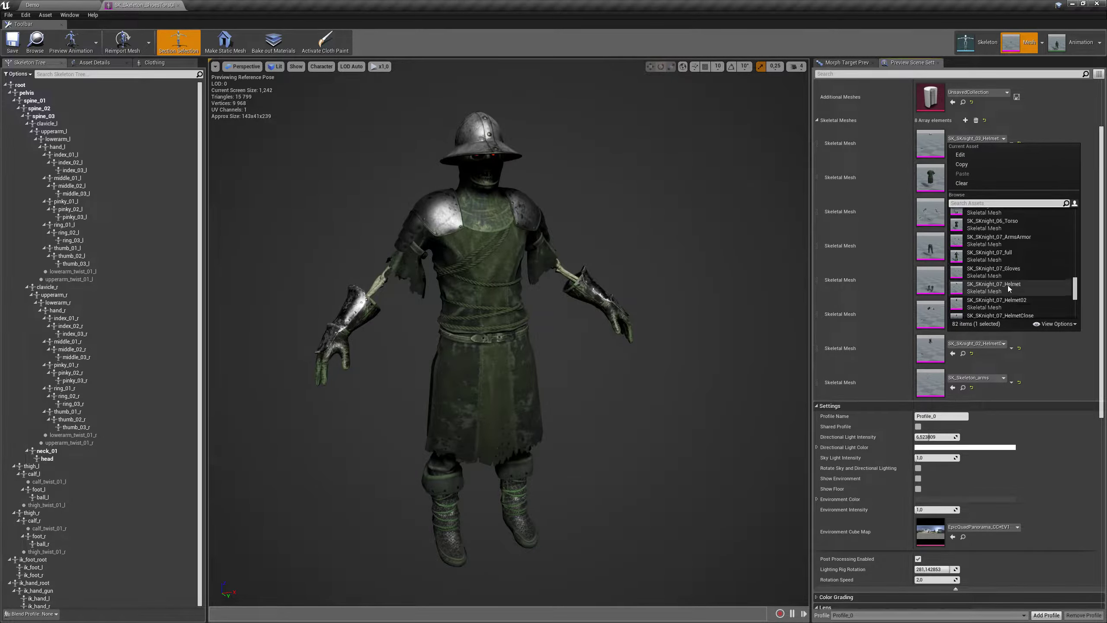
{"action": "left_click", "coordinate": [1011, 312]}
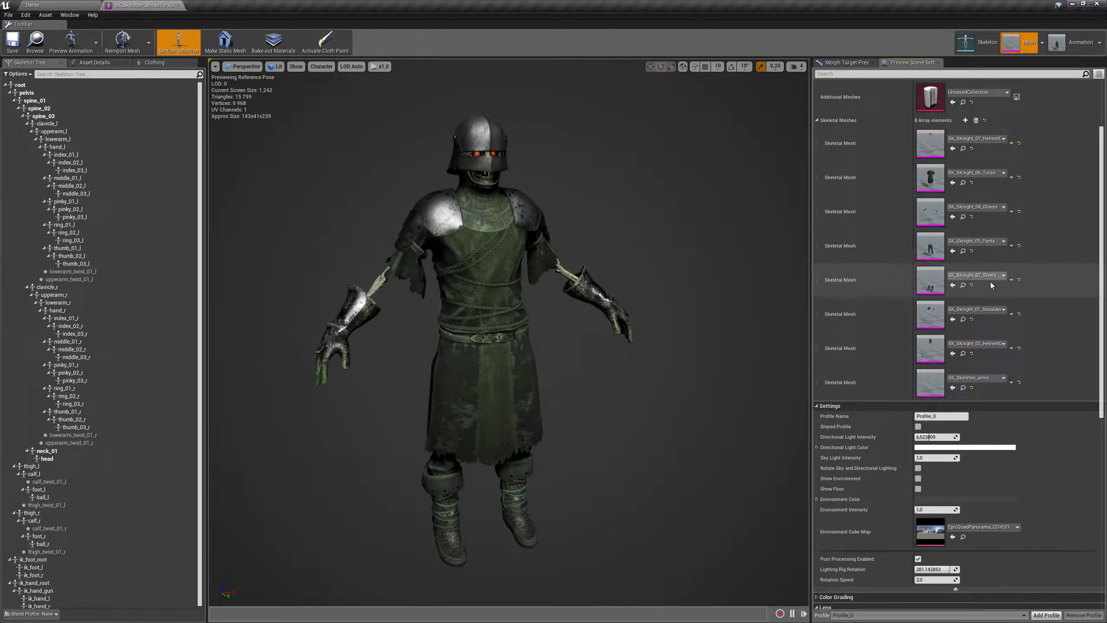
{"action": "left_click", "coordinate": [977, 343]}
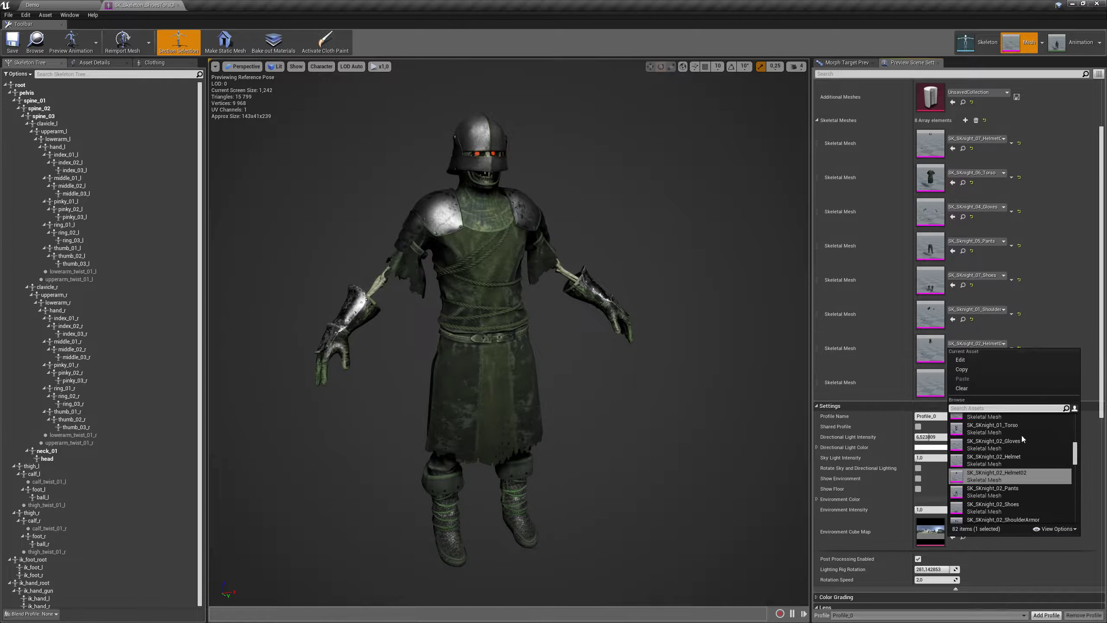
{"action": "scroll", "coordinate": [1038, 460], "scroll_direction": "down", "scroll_amount": 2}
{"action": "left_click", "coordinate": [1024, 484]}
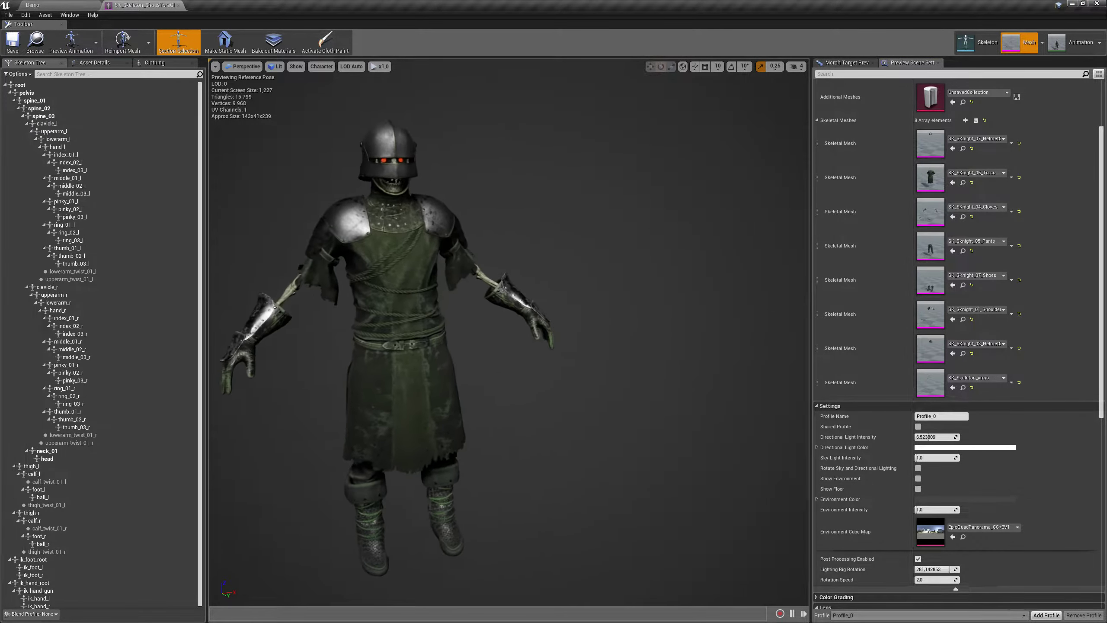
Step: Assign SK_SKnight_04_Shoulder armour to the shoulder slot
{"action": "left_click", "coordinate": [1008, 314]}
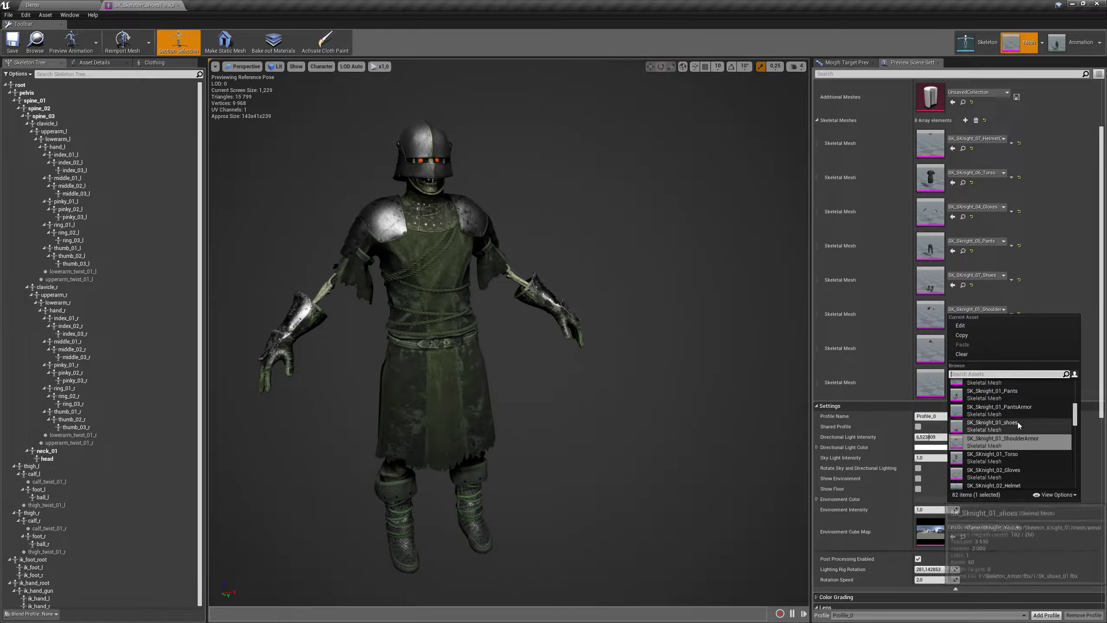
{"action": "type", "text": "shou"}
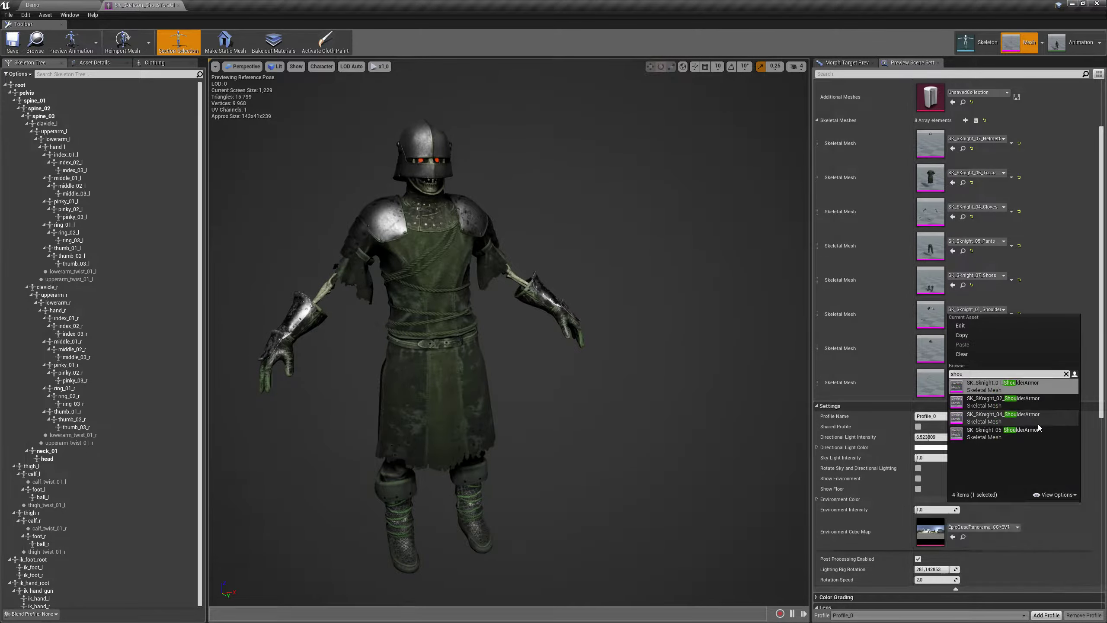
{"action": "left_click", "coordinate": [1033, 420]}
{"action": "left_click_drag", "start_coordinate": [666, 289], "coordinate": [666, 289]}
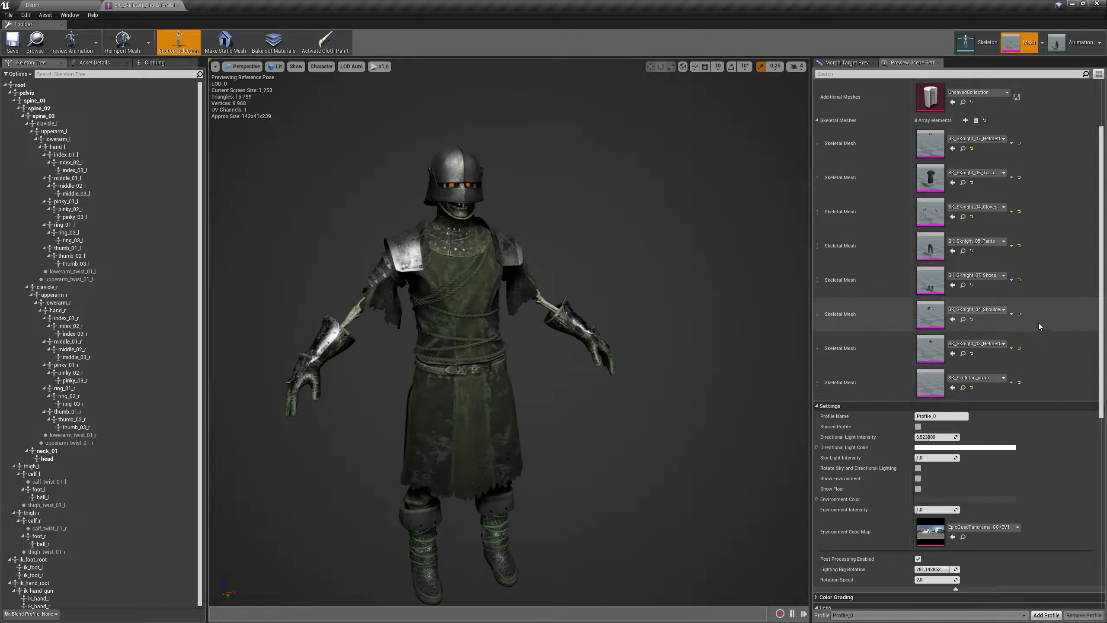
Step: Set the gloves to SK_SKnight_06_Gloves, after trying SK_Sknight_05_Gloves
{"action": "left_click", "coordinate": [991, 208]}
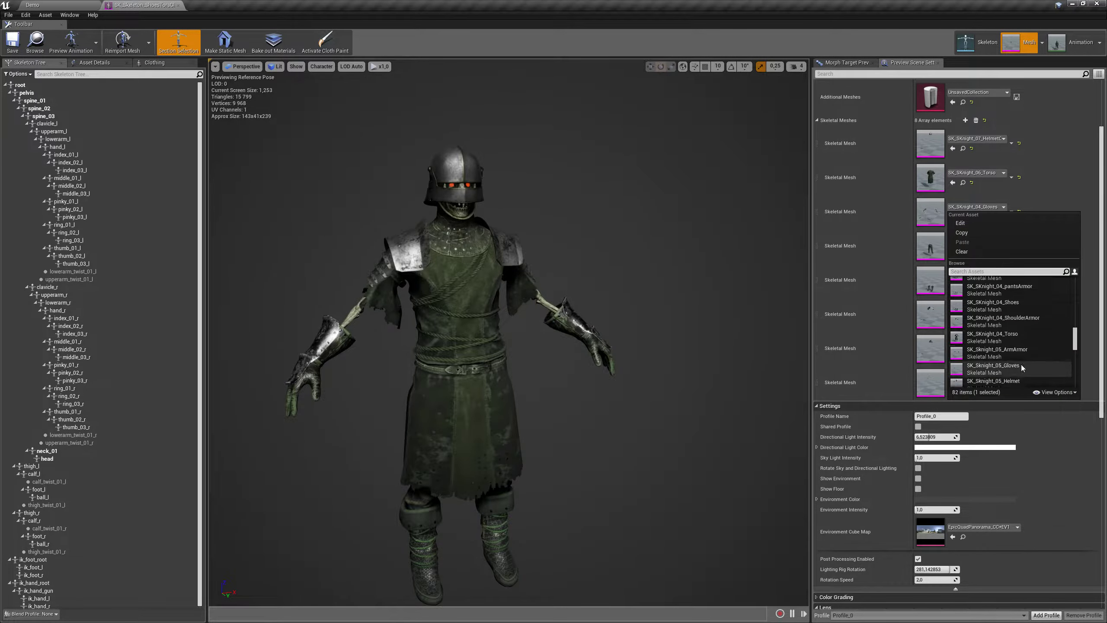
{"action": "left_click", "coordinate": [1020, 366]}
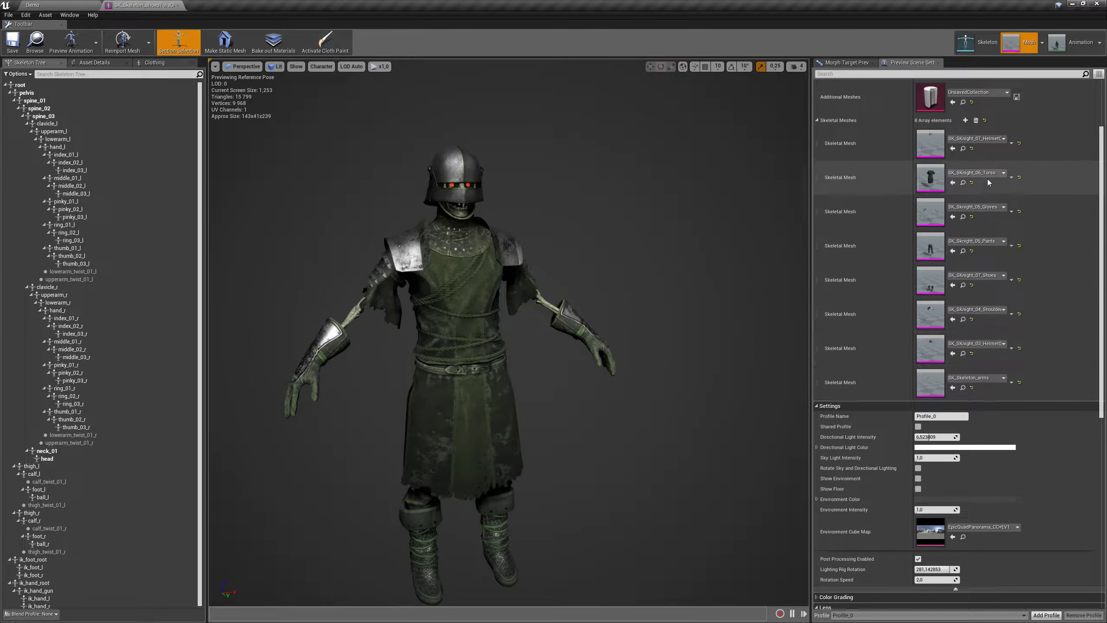
{"action": "left_click", "coordinate": [991, 208]}
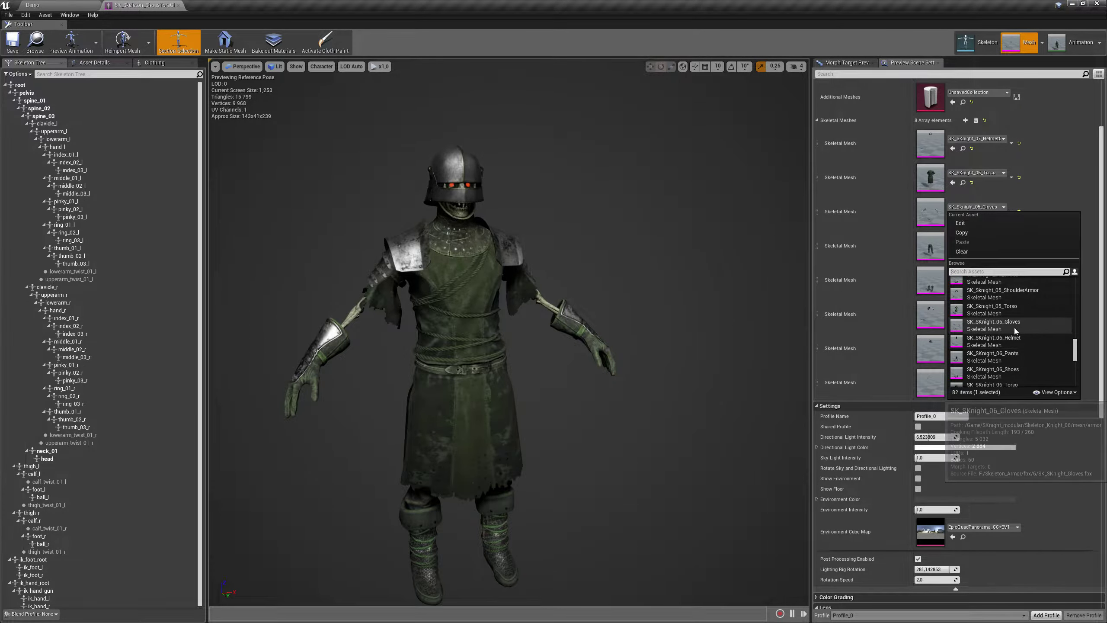
{"action": "left_click", "coordinate": [1013, 326]}
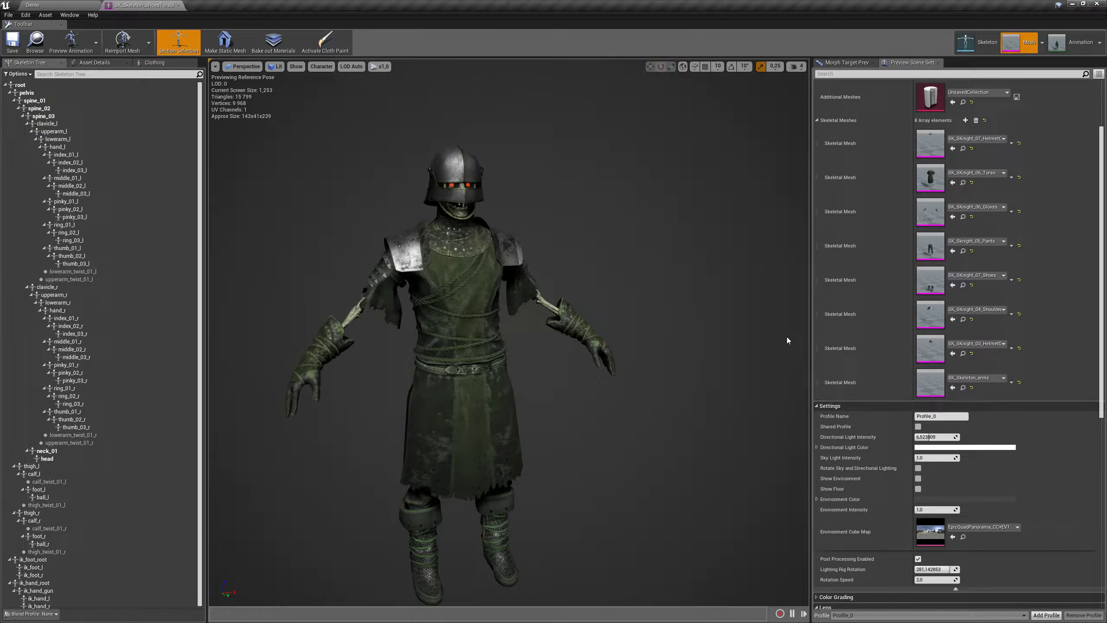
Step: Put on the hooded SK_SKnight_06_Helmet and replace the shoulders with SK_Sknight_05_ArmArmor bracers
{"action": "left_click", "coordinate": [987, 139]}
{"action": "scroll", "coordinate": [1014, 273], "scroll_direction": "up", "scroll_amount": 2}
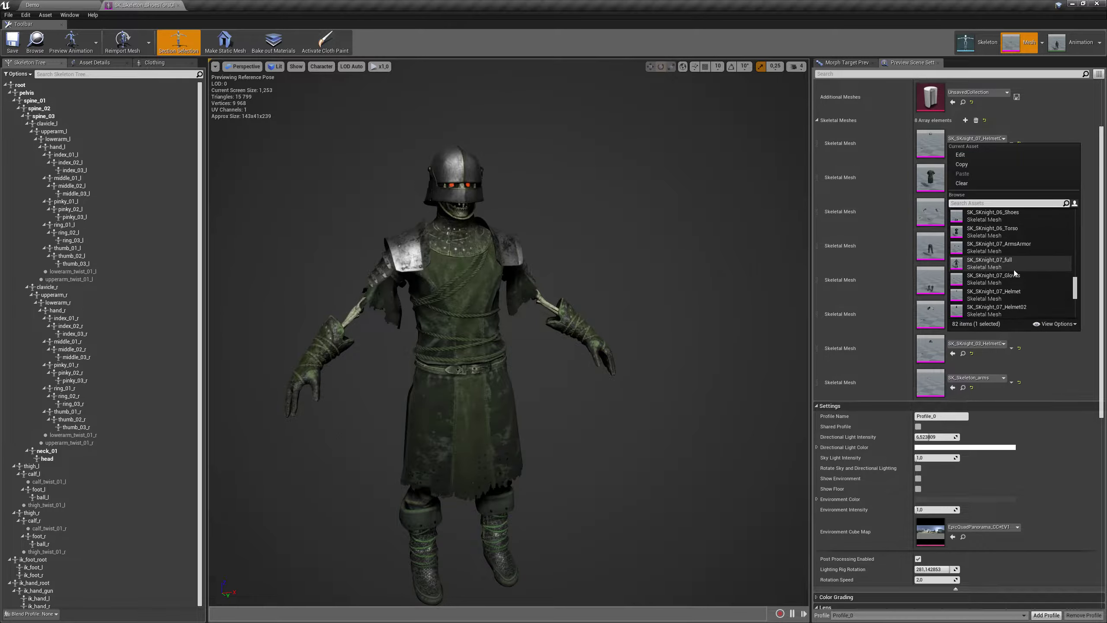
{"action": "scroll", "coordinate": [1017, 278], "scroll_direction": "up", "scroll_amount": 1}
{"action": "scroll", "coordinate": [1010, 269], "scroll_direction": "up", "scroll_amount": 1}
{"action": "left_click", "coordinate": [1008, 240]}
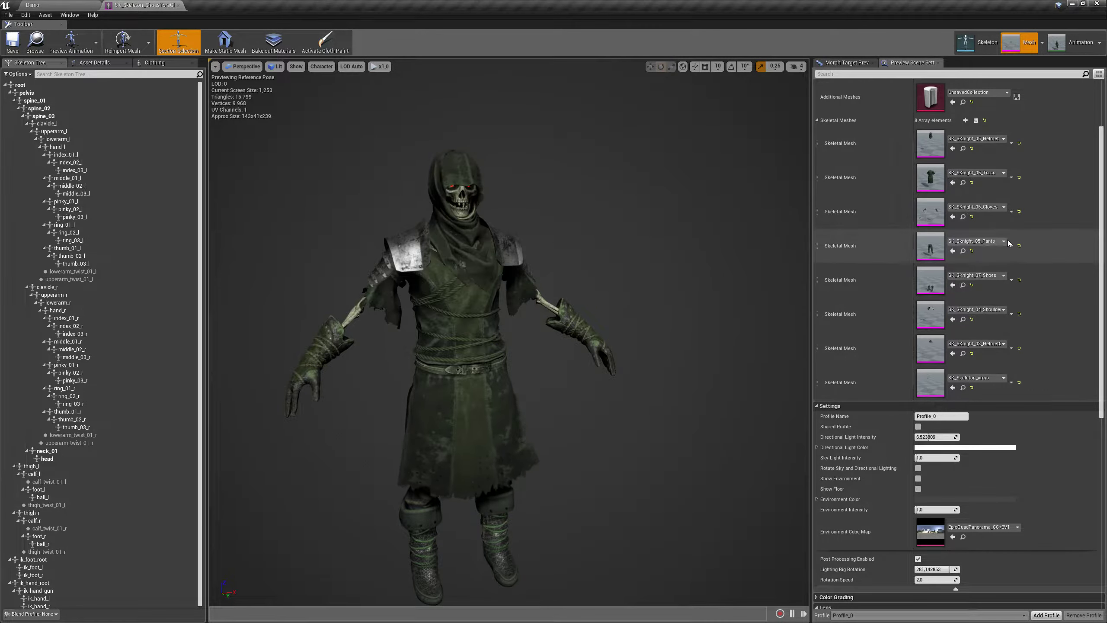
{"action": "left_click_drag", "start_coordinate": [765, 257], "coordinate": [773, 261]}
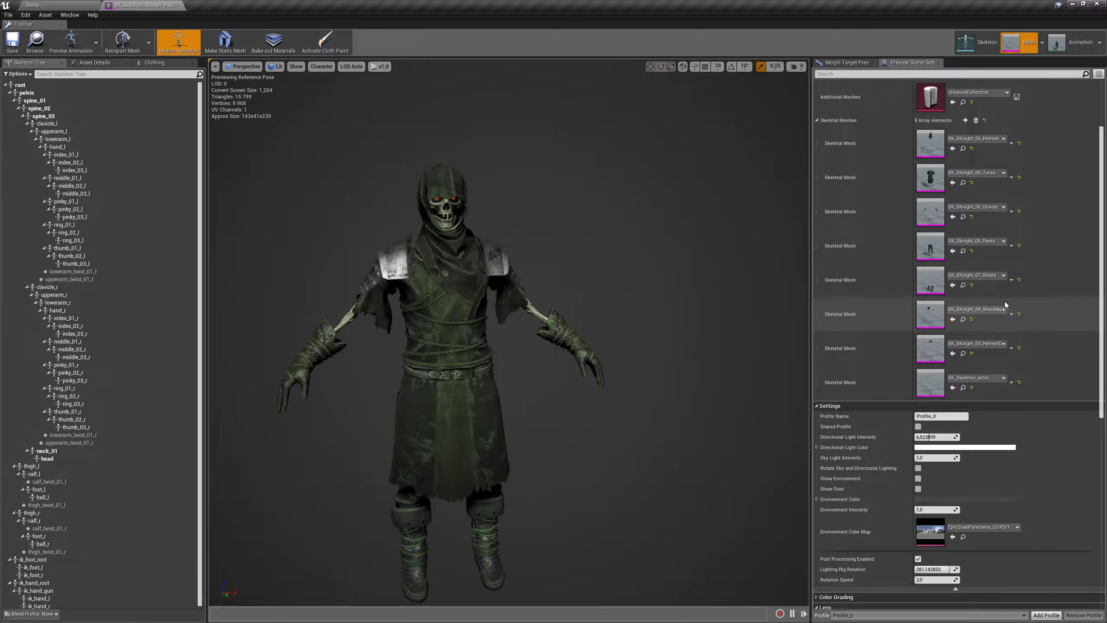
{"action": "left_click", "coordinate": [998, 311]}
{"action": "type", "text": "arm"}
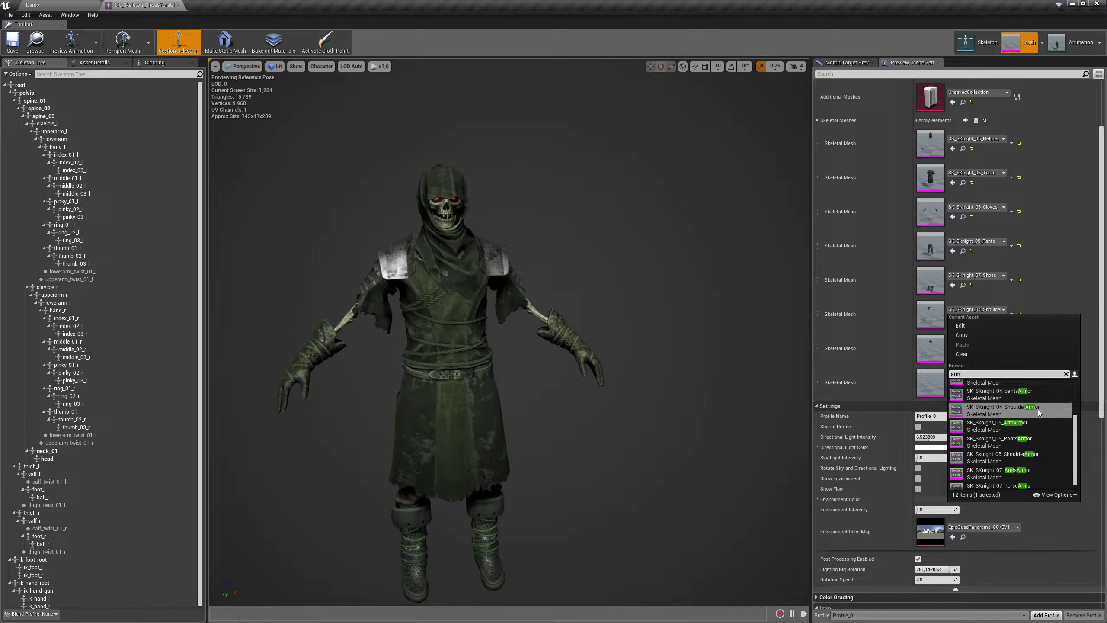
{"action": "left_click", "coordinate": [1027, 425]}
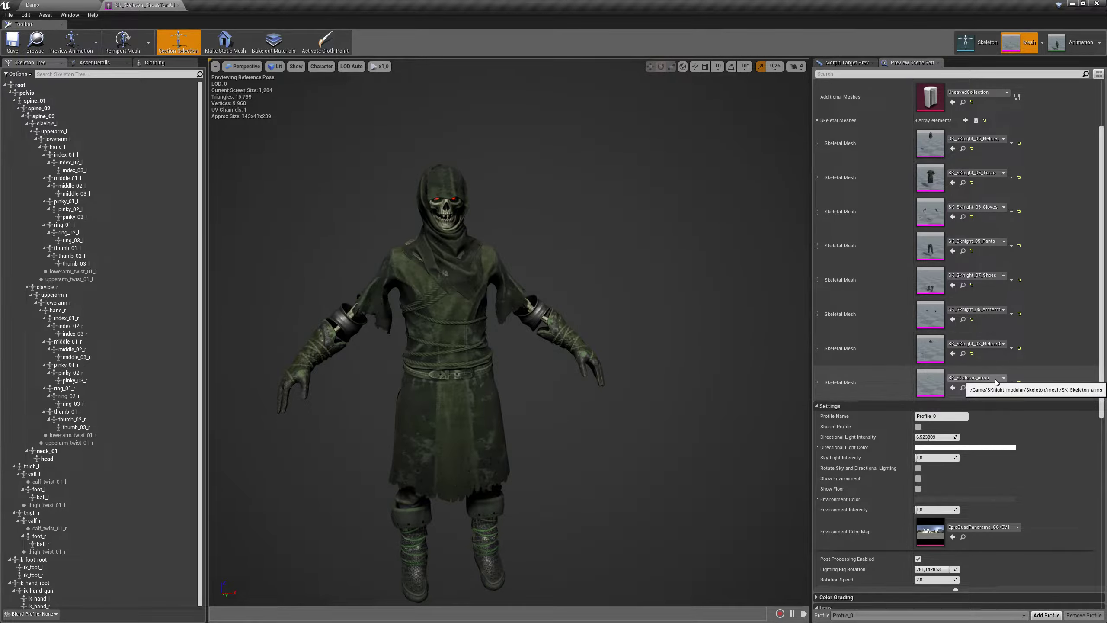
Step: Add a ninth empty mesh slot and replace the extra helmet piece with SK_SKnight_04_pantsArmor
{"action": "left_click", "coordinate": [965, 121]}
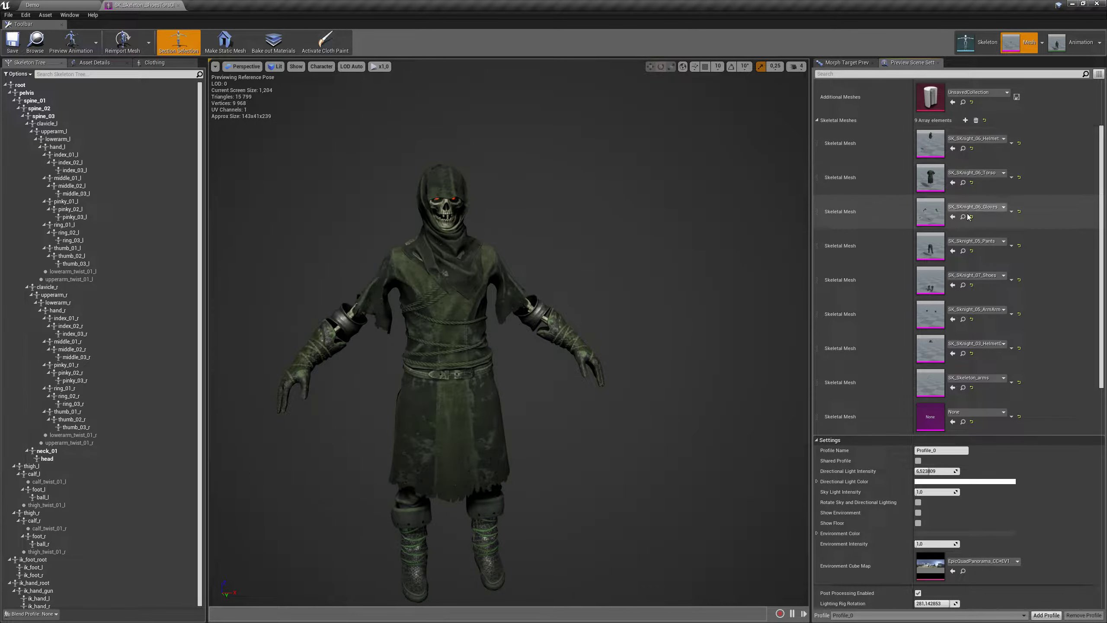
{"action": "left_click", "coordinate": [988, 344]}
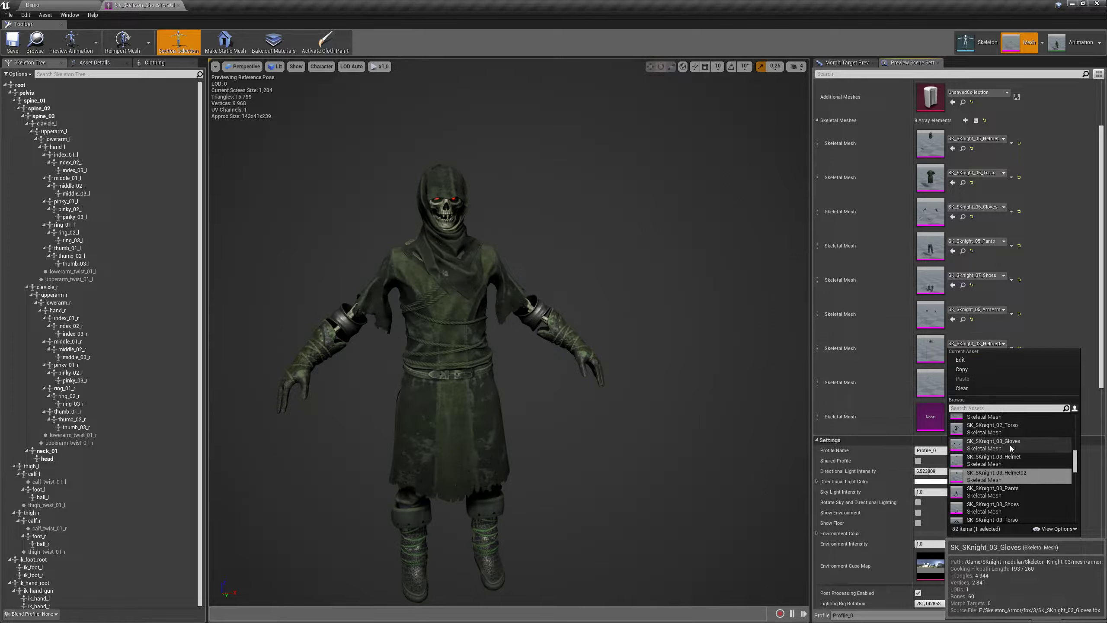
{"action": "type", "text": "pan"}
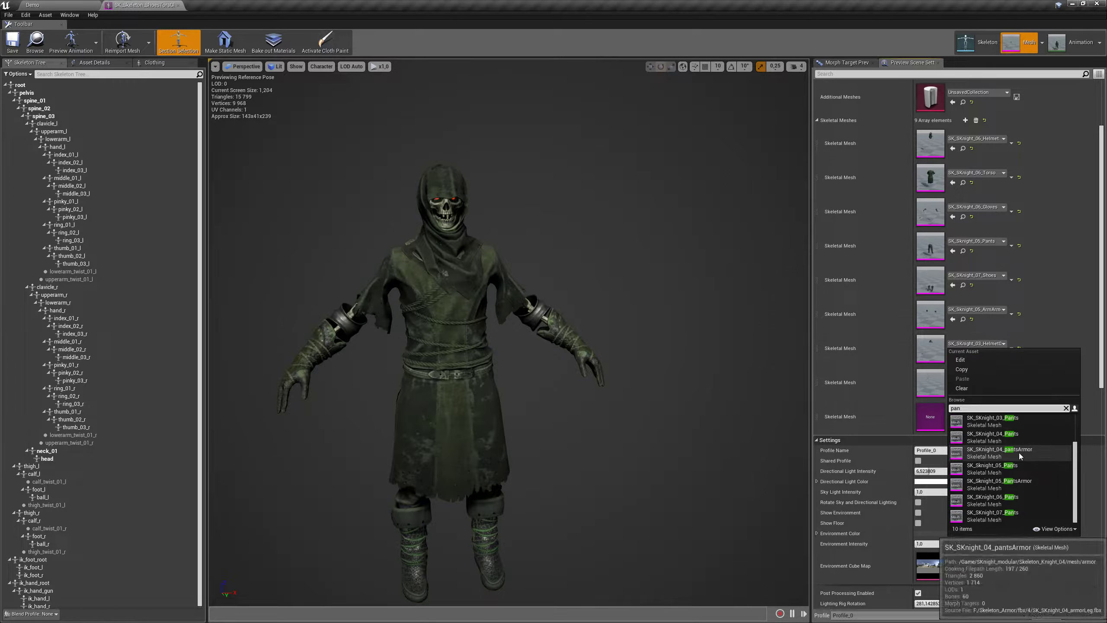
{"action": "left_click", "coordinate": [1035, 453]}
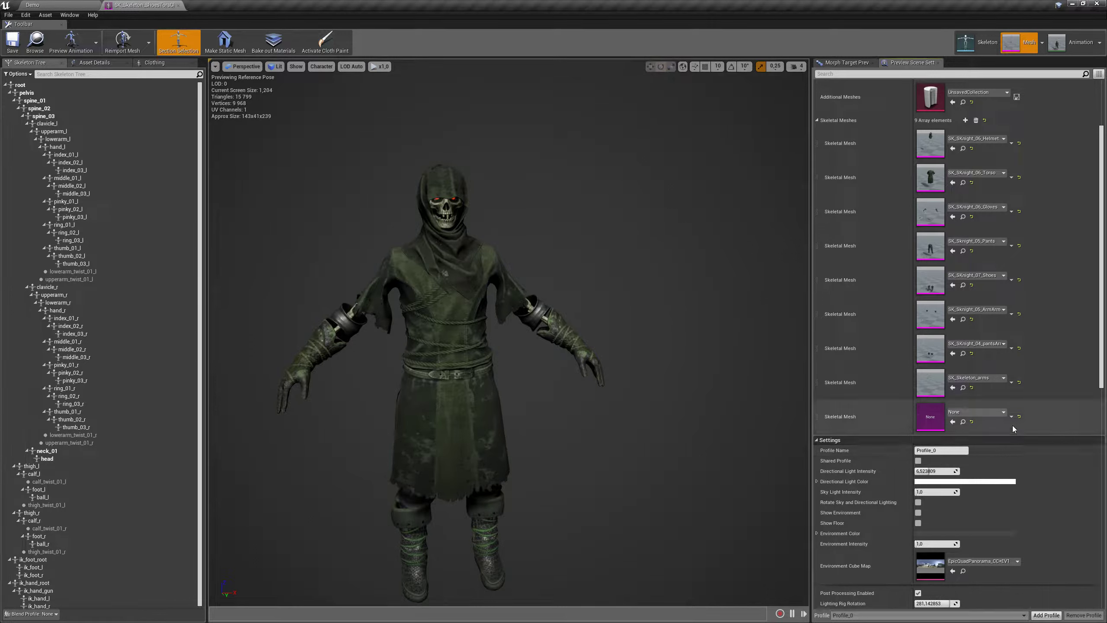
Step: Switch the torso to the green-and-grey SK_Sknight_05_Torso tabard
{"action": "left_click", "coordinate": [978, 174]}
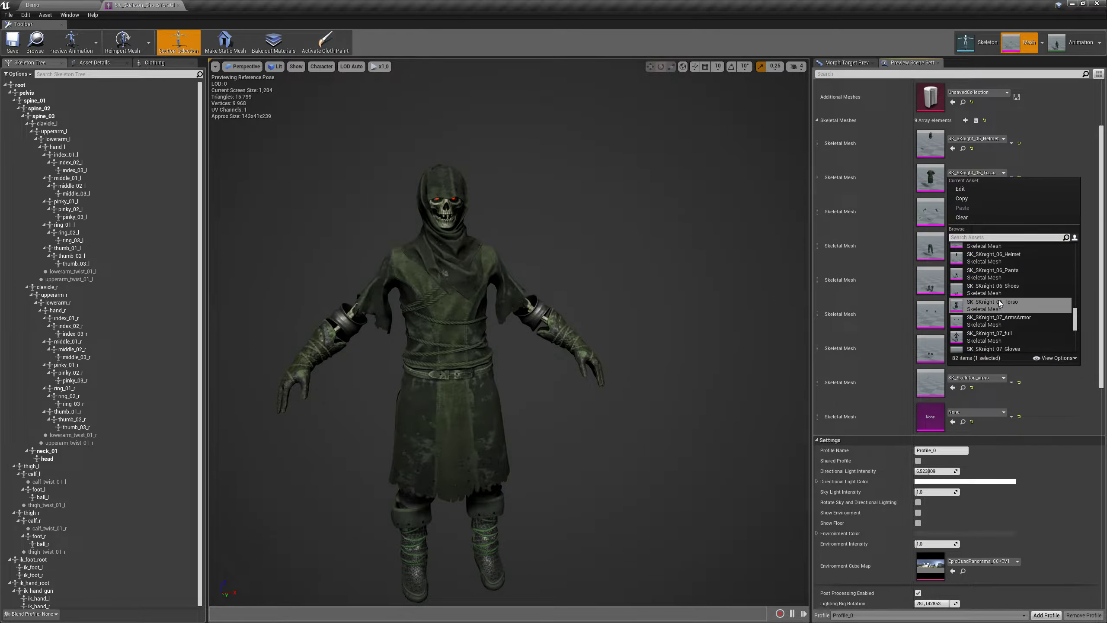
{"action": "left_click", "coordinate": [1010, 291]}
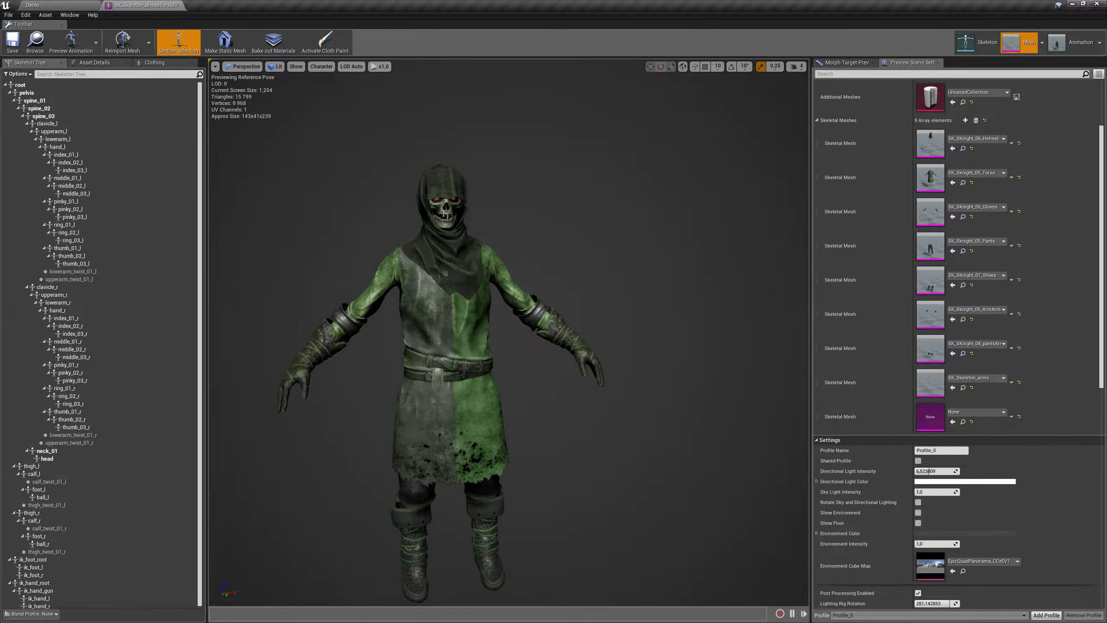
{"action": "left_click_drag", "start_coordinate": [782, 316], "coordinate": [765, 316]}
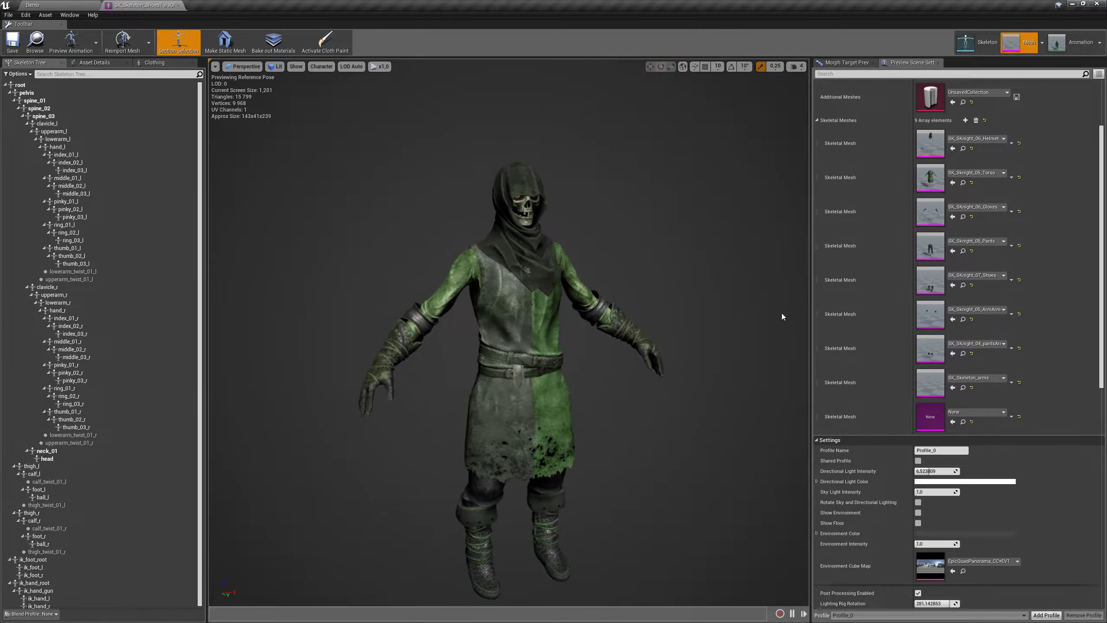
Step: Play anim_walk on the preview and swap the hood for SK_Sknight_05_Helmet
{"action": "left_click", "coordinate": [88, 48]}
{"action": "left_click", "coordinate": [113, 112]}
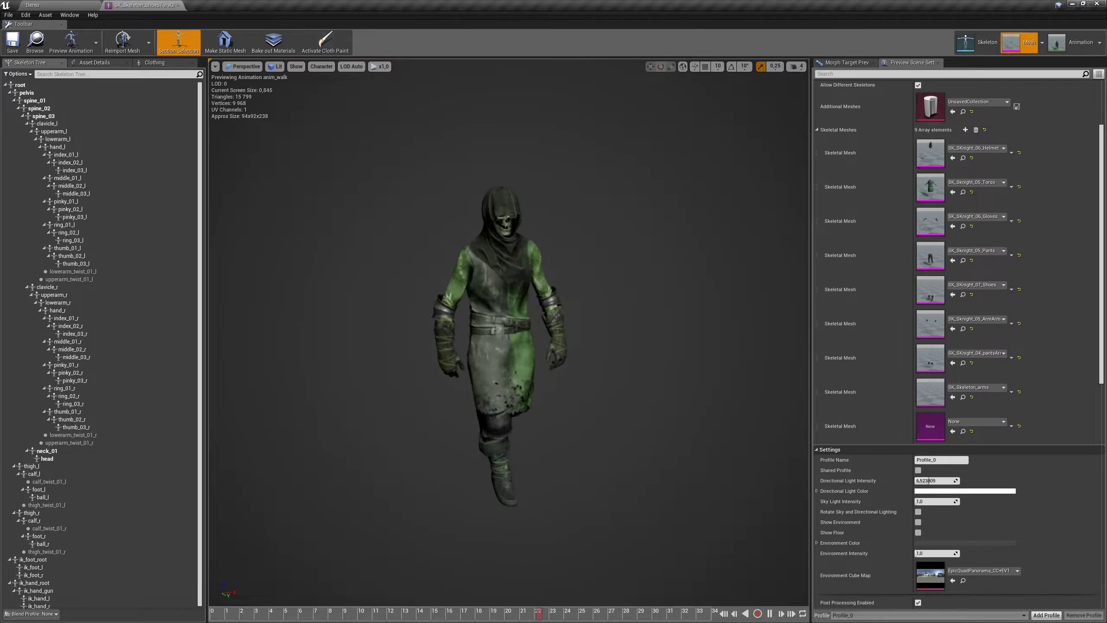
{"action": "left_click", "coordinate": [992, 149]}
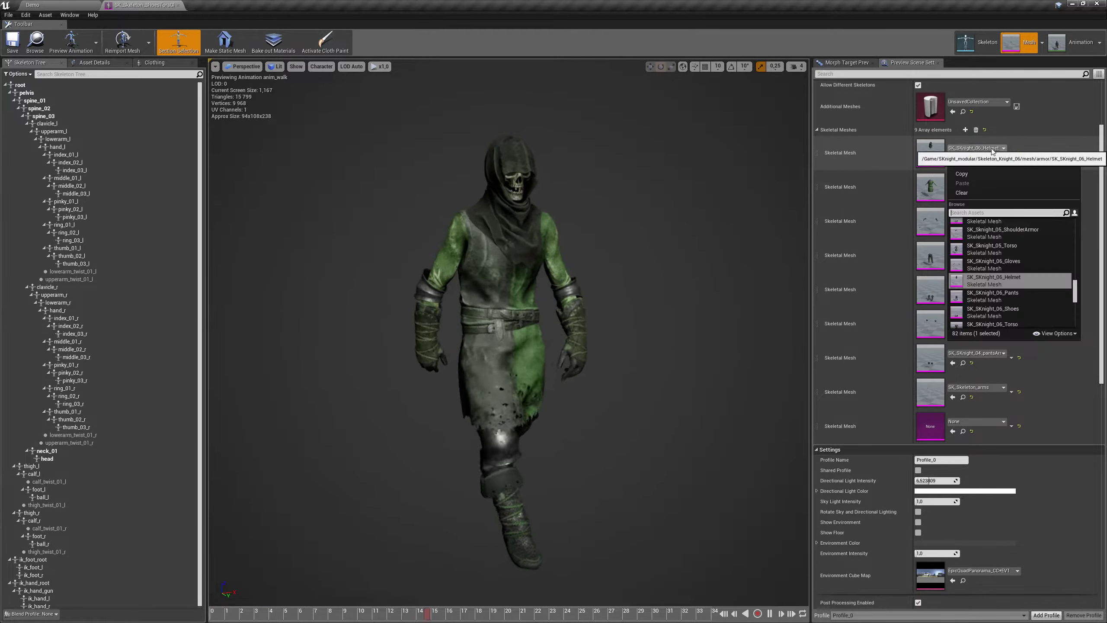
{"action": "scroll", "coordinate": [1035, 277], "scroll_direction": "up", "scroll_amount": 2}
{"action": "left_click", "coordinate": [1021, 255]}
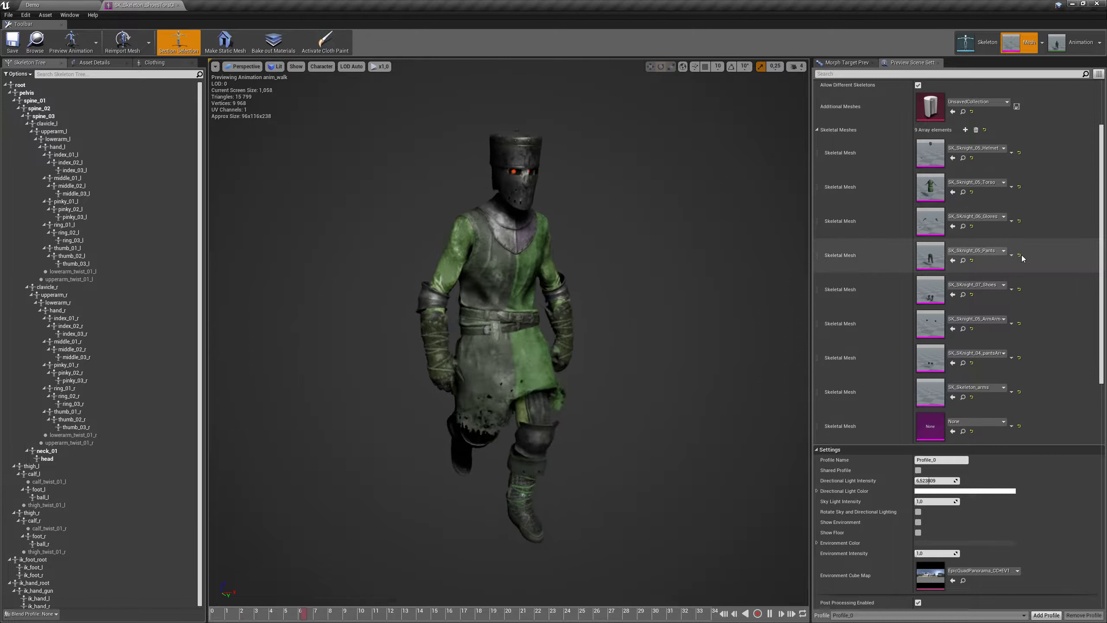
{"action": "scroll", "coordinate": [1000, 224], "scroll_direction": "up", "scroll_amount": 1}
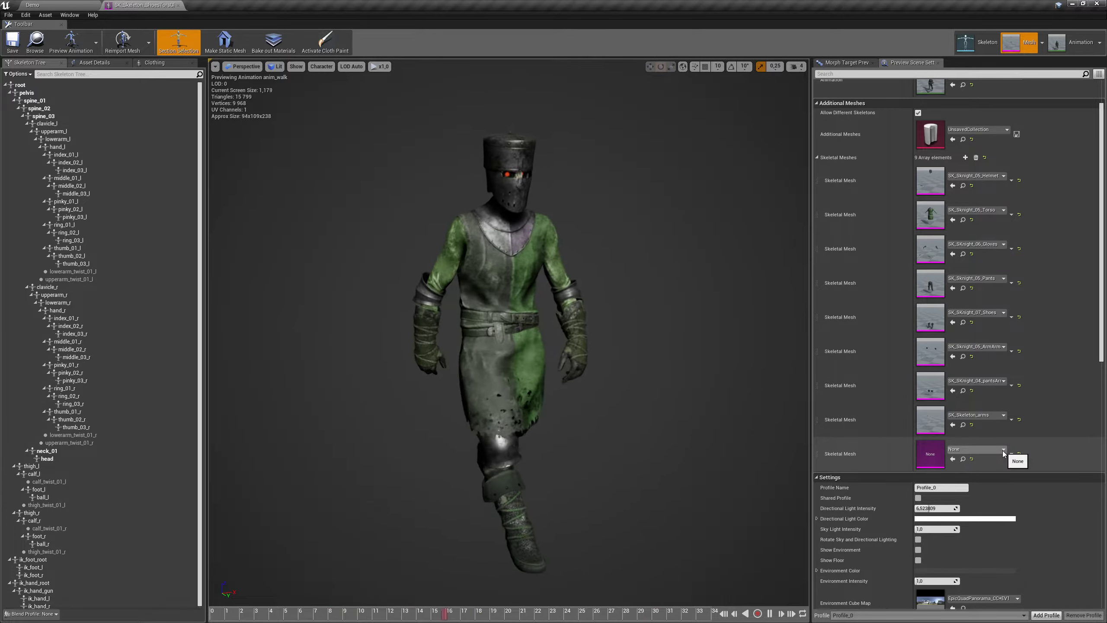
Step: Switch the torso to SK_SKnight_04_Torso and the helmet to an SK_SKnight_03 skull helmet
{"action": "left_click", "coordinate": [996, 211]}
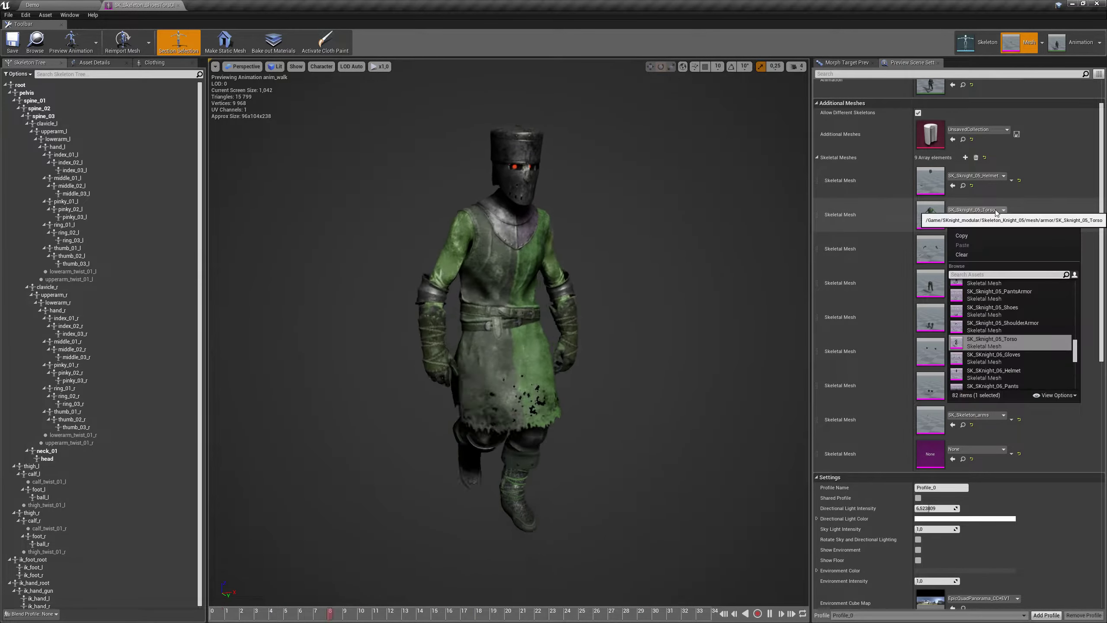
{"action": "scroll", "coordinate": [1031, 333], "scroll_direction": "up", "scroll_amount": 2}
{"action": "left_click", "coordinate": [1014, 300]}
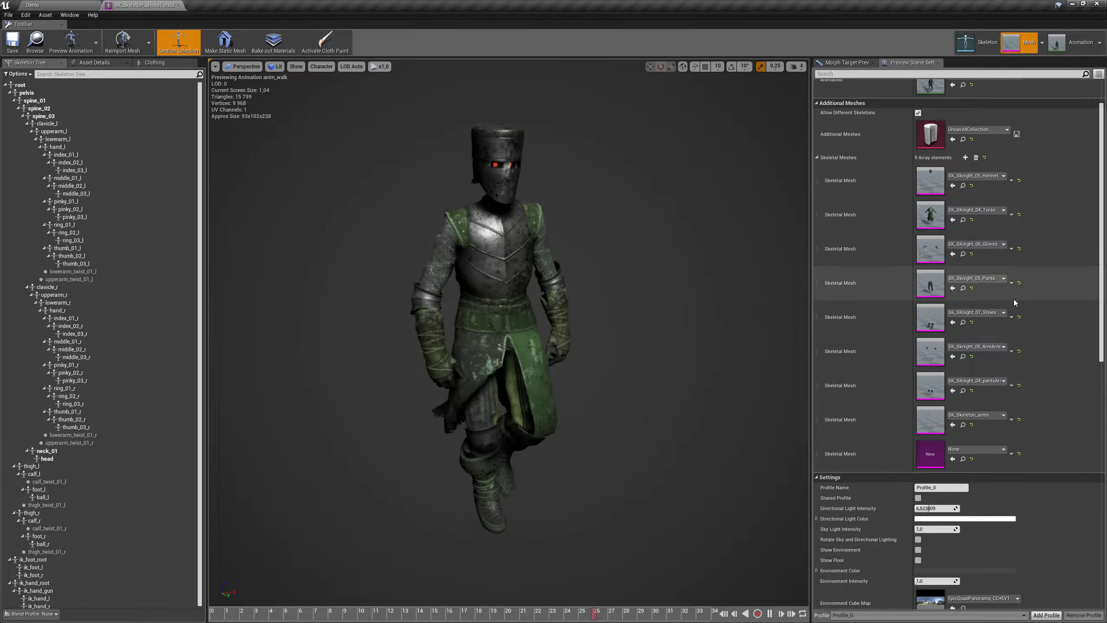
{"action": "left_click", "coordinate": [997, 177]}
{"action": "scroll", "coordinate": [1030, 284], "scroll_direction": "up", "scroll_amount": 2}
{"action": "scroll", "coordinate": [1030, 284], "scroll_direction": "up", "scroll_amount": 2}
{"action": "scroll", "coordinate": [1030, 283], "scroll_direction": "up", "scroll_amount": 2}
{"action": "scroll", "coordinate": [1030, 284], "scroll_direction": "up", "scroll_amount": 2}
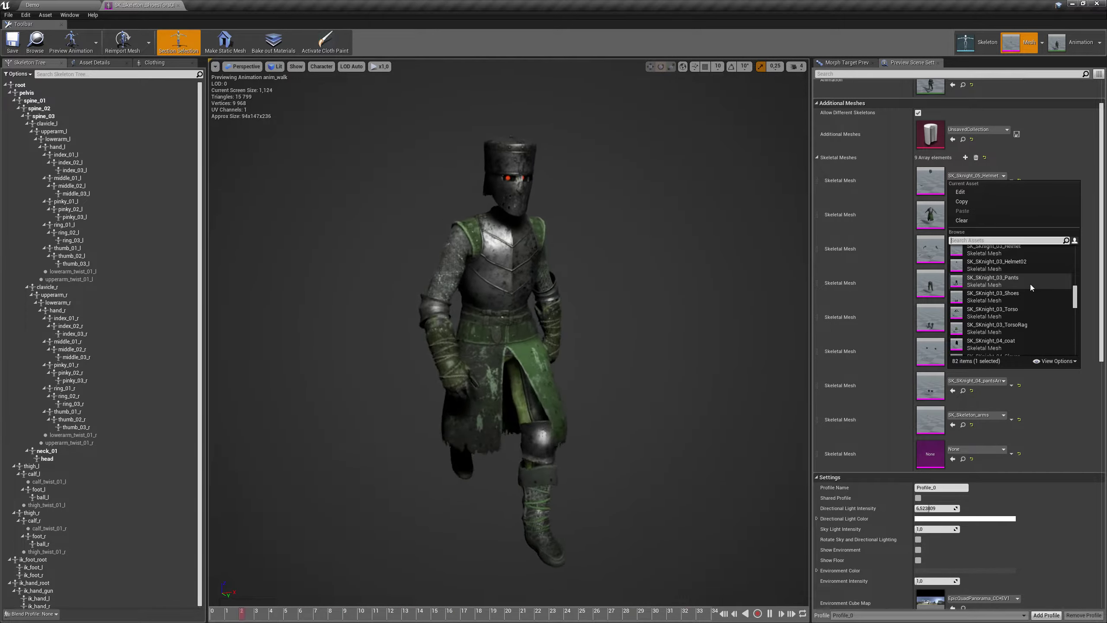
{"action": "left_click", "coordinate": [1027, 265]}
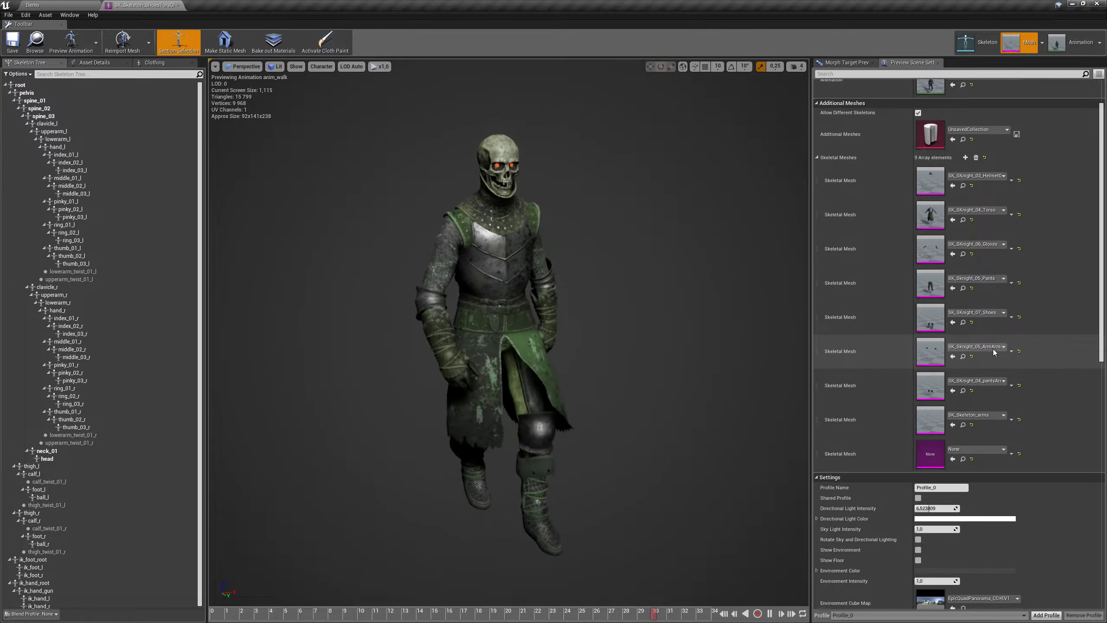
Step: Try the SK_SKnight_02_Helmet02 hood, then settle the first slot on SK_SKnight_02_Helmet
{"action": "left_click", "coordinate": [995, 176]}
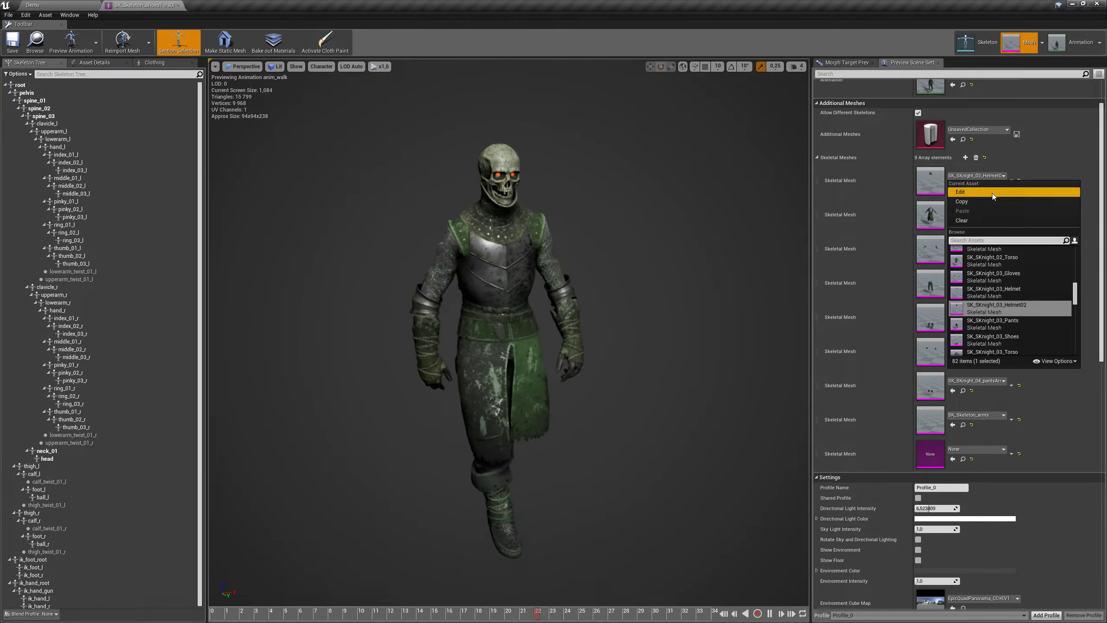
{"action": "scroll", "coordinate": [1014, 297], "scroll_direction": "up", "scroll_amount": 3}
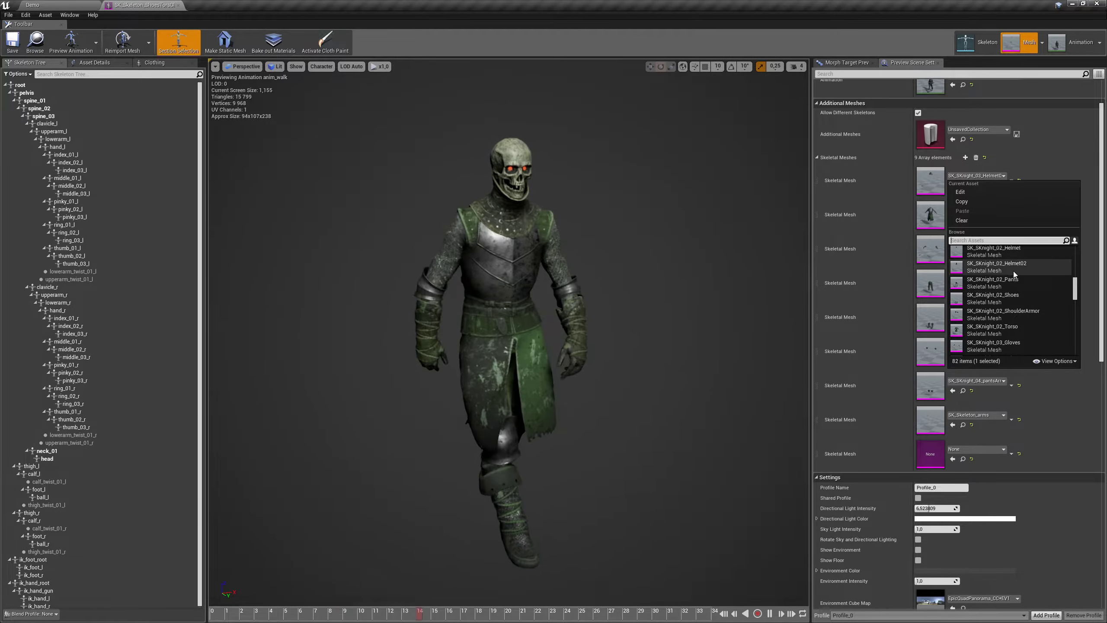
{"action": "left_click", "coordinate": [1012, 266]}
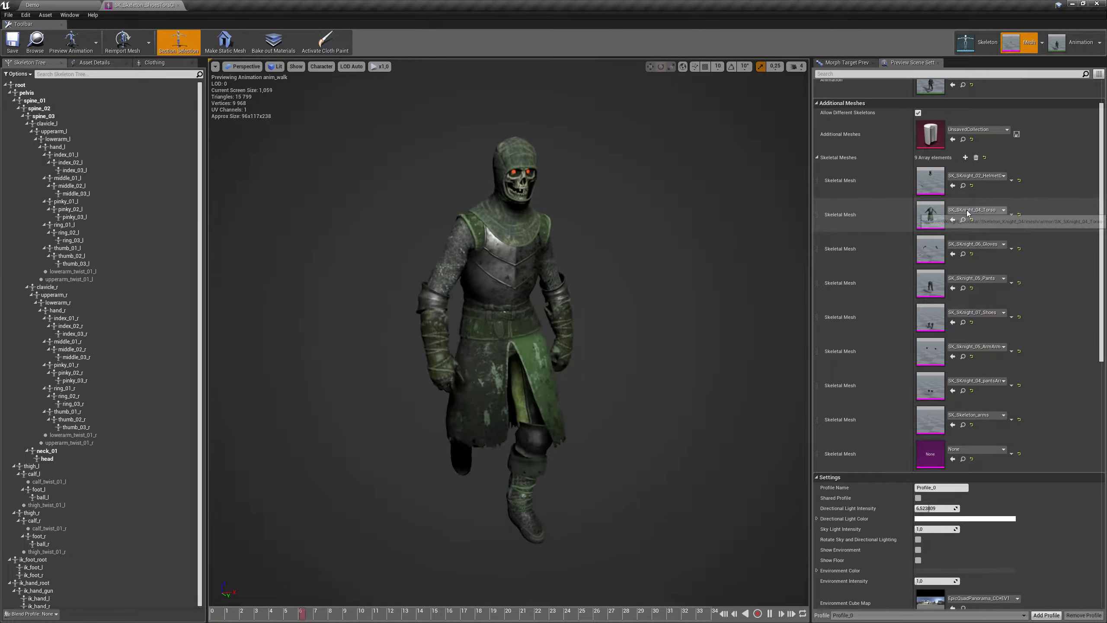
{"action": "left_click", "coordinate": [995, 176]}
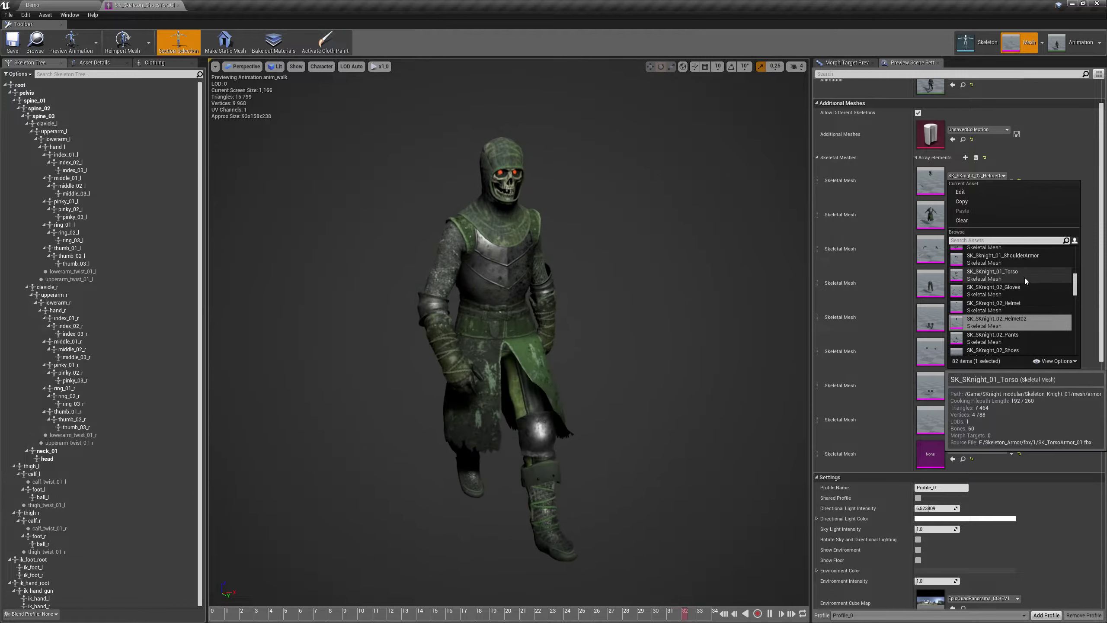
{"action": "left_click", "coordinate": [1013, 307]}
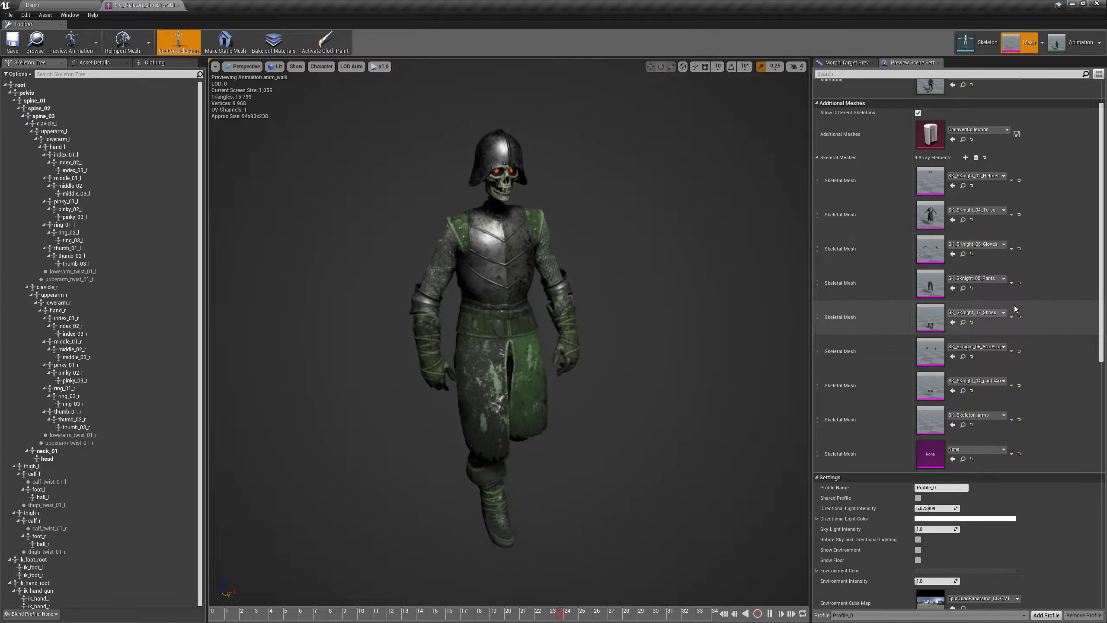
Step: Fill the empty mesh slot with SK_SKnight_02_Helmet02 after trying a Knight 01 helmet
{"action": "left_click", "coordinate": [989, 449]}
{"action": "scroll", "coordinate": [1017, 392], "scroll_direction": "down", "scroll_amount": 3}
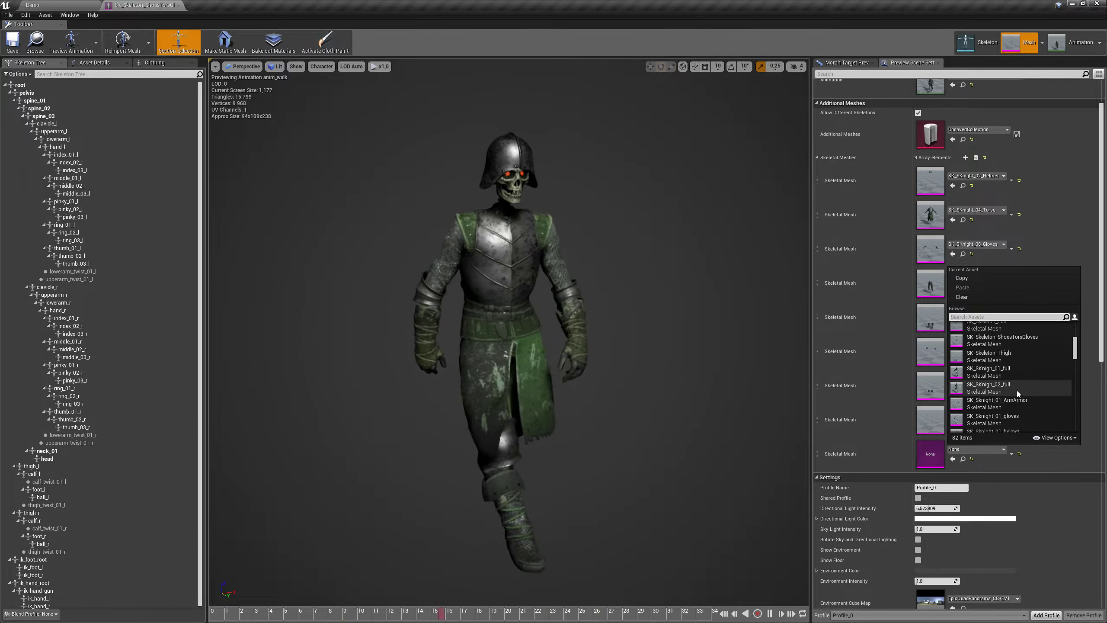
{"action": "scroll", "coordinate": [1037, 392], "scroll_direction": "down", "scroll_amount": 2}
{"action": "left_click", "coordinate": [1029, 387]}
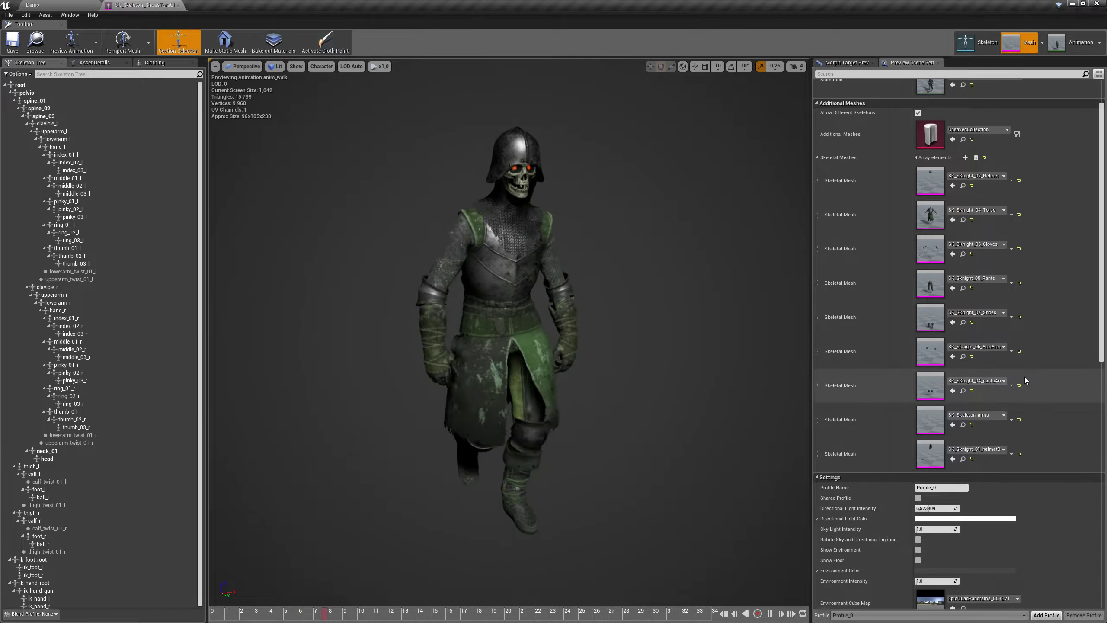
{"action": "left_click", "coordinate": [986, 449]}
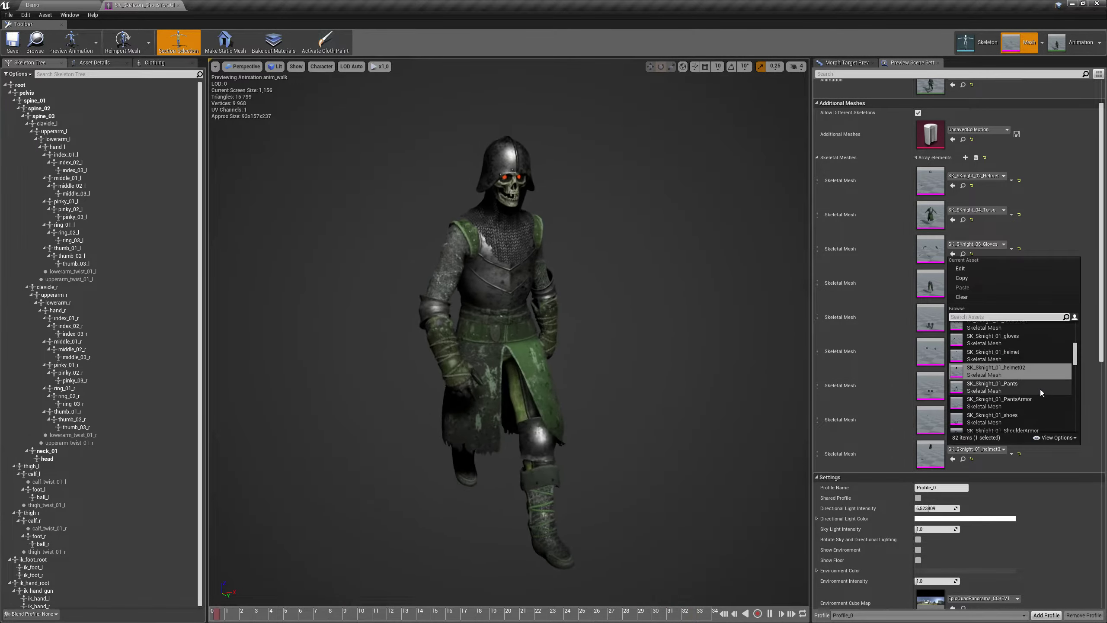
{"action": "scroll", "coordinate": [1040, 389], "scroll_direction": "down", "scroll_amount": 4}
{"action": "left_click", "coordinate": [1026, 373]}
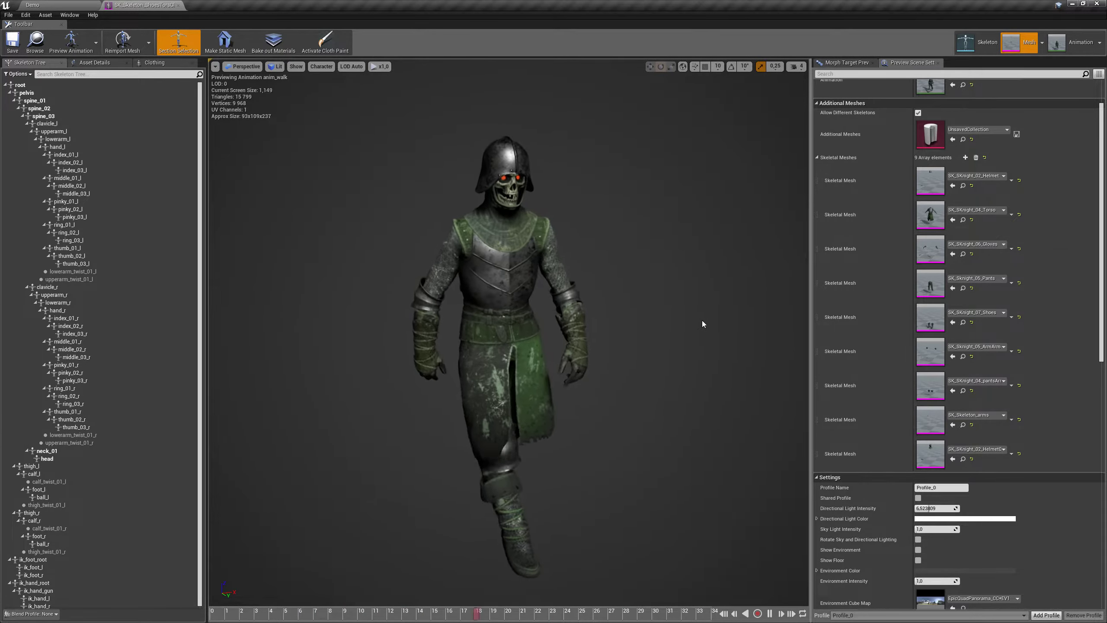
Step: Add a new mesh slot holding SK_Sknight_05_ShoulderArmor and orbit to check front and back
{"action": "left_click", "coordinate": [966, 158]}
{"action": "left_click", "coordinate": [978, 484]}
{"action": "type", "text": "shoul"}
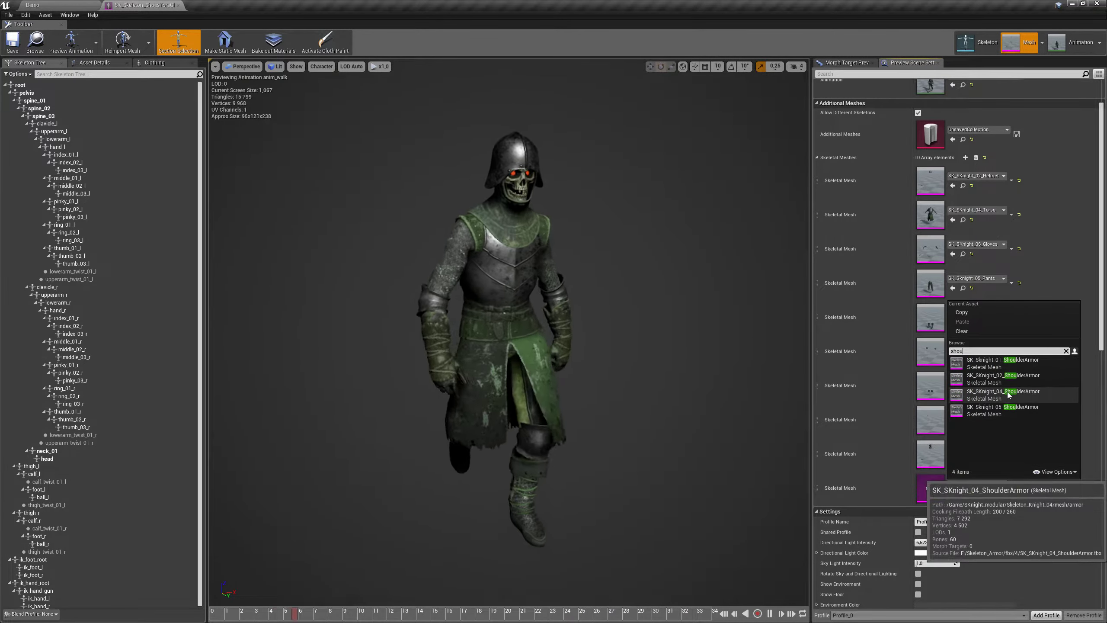
{"action": "left_click", "coordinate": [1009, 395]}
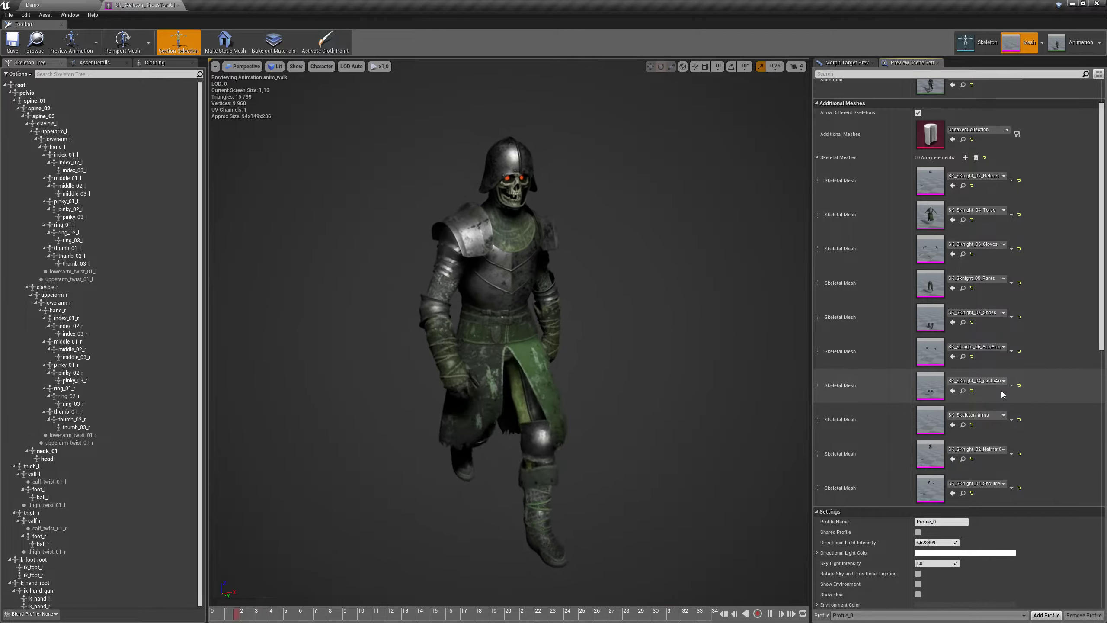
{"action": "left_click", "coordinate": [1002, 483]}
{"action": "type", "text": "sho"}
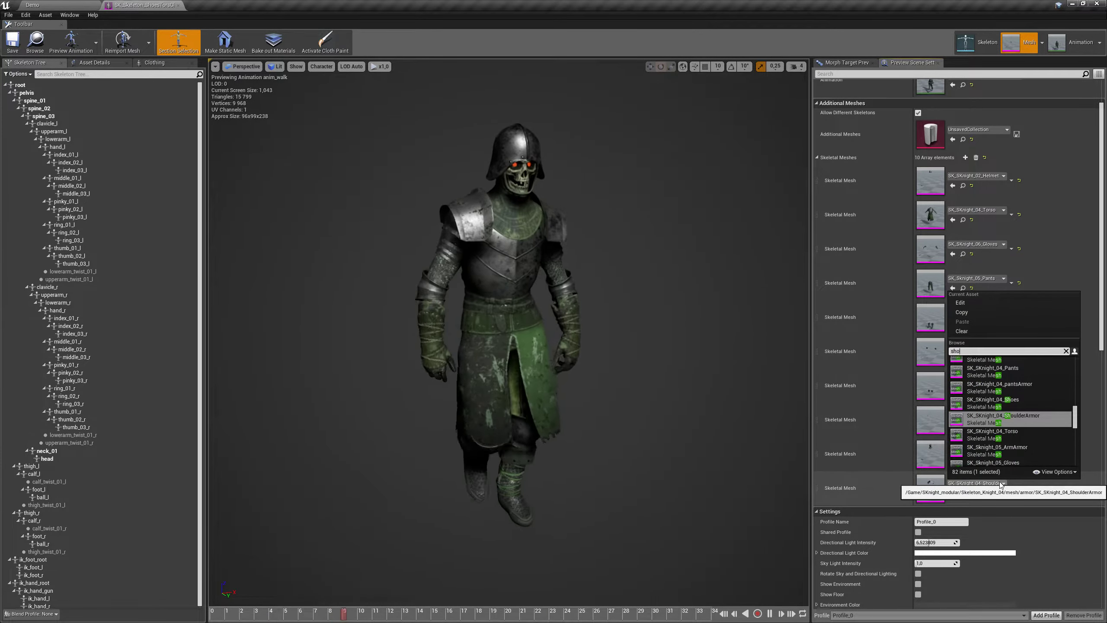
{"action": "type", "text": "u"}
{"action": "left_click", "coordinate": [1025, 410]}
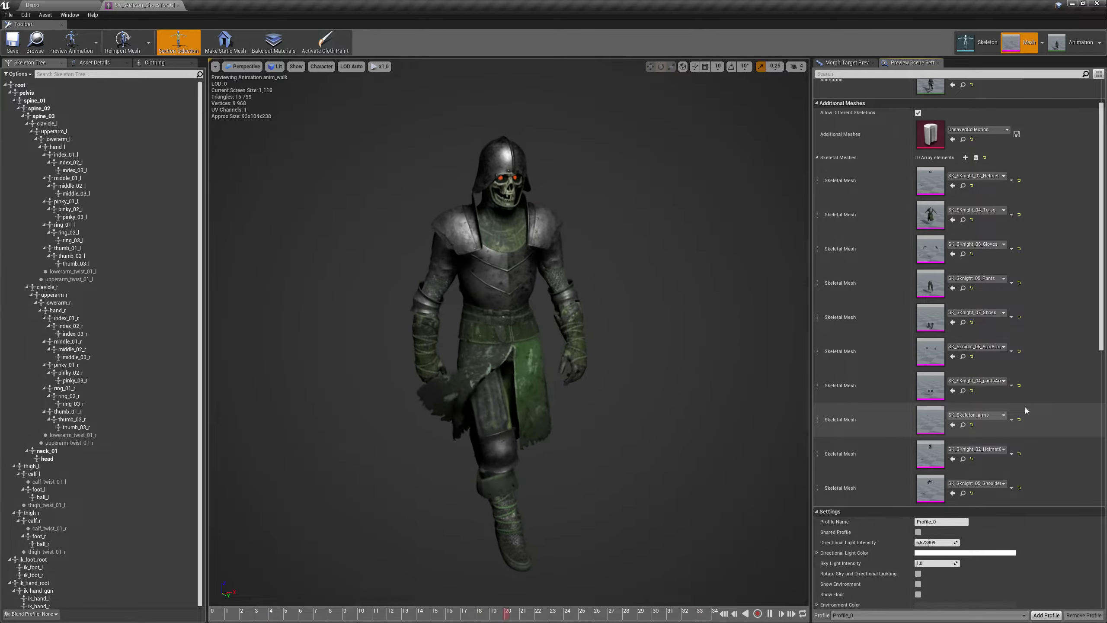
{"action": "left_click_drag", "start_coordinate": [672, 281], "coordinate": [672, 281]}
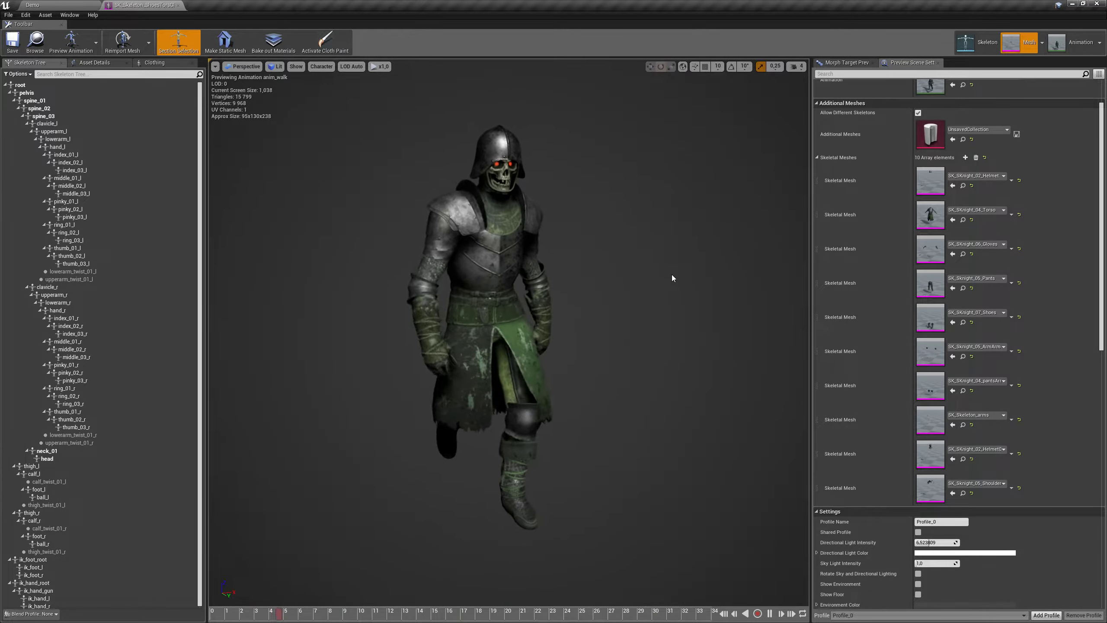
{"action": "left_click_drag", "start_coordinate": [675, 261], "coordinate": [675, 261]}
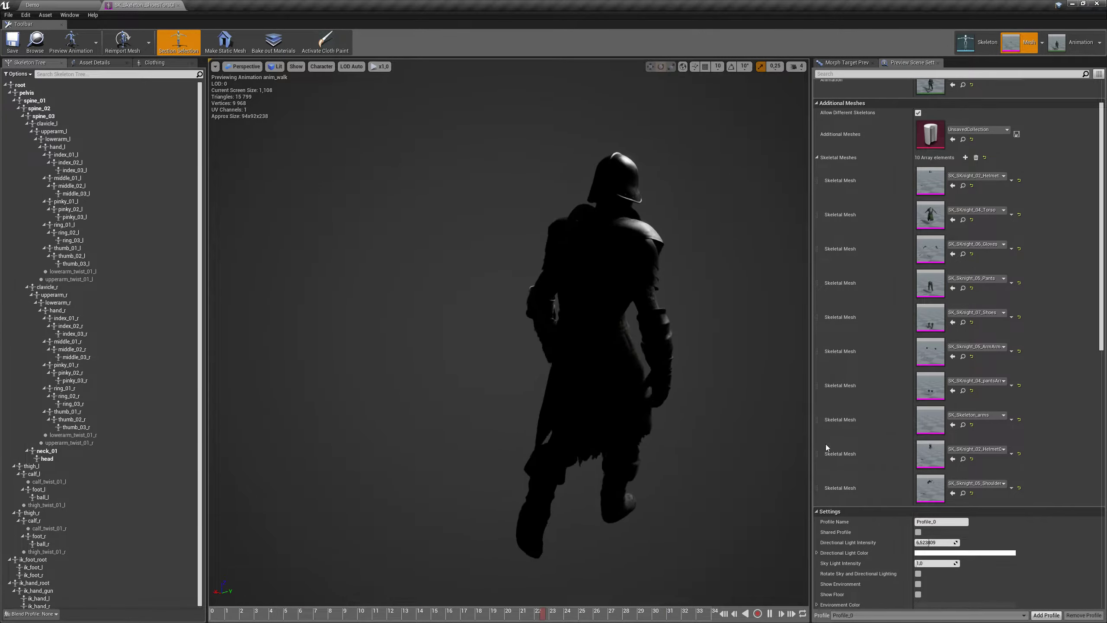
Step: Rotate the Lighting Rig Rotation onto the knight, then close the skeletal mesh editor
{"action": "scroll", "coordinate": [953, 538], "scroll_direction": "down", "scroll_amount": 3}
{"action": "scroll", "coordinate": [953, 538], "scroll_direction": "down", "scroll_amount": 3}
{"action": "left_click_drag", "start_coordinate": [933, 509], "coordinate": [955, 509]}
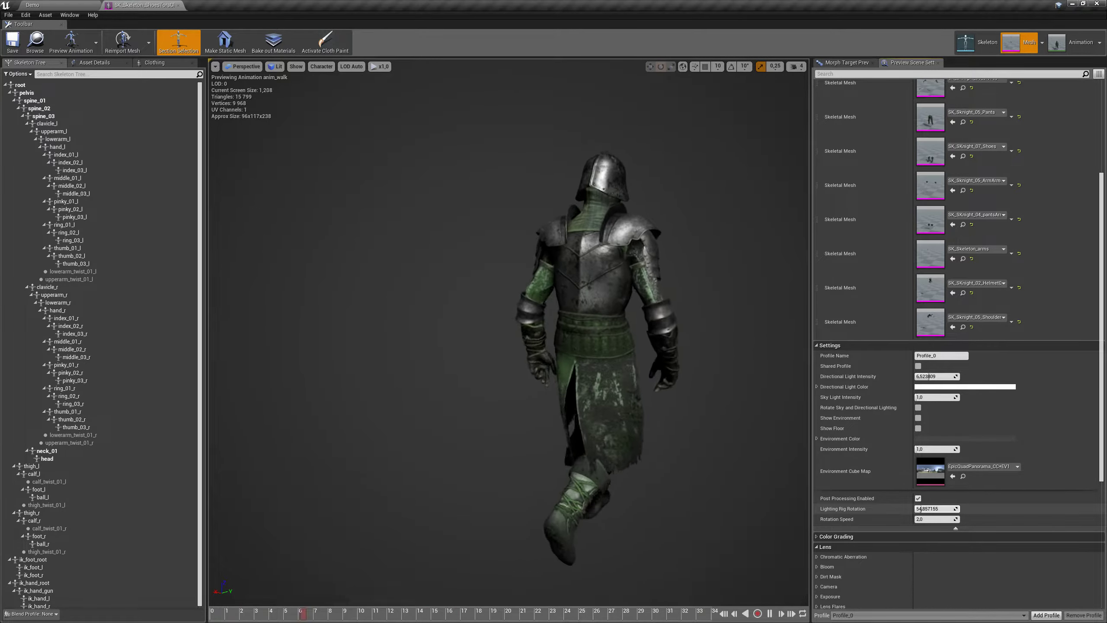
{"action": "left_click_drag", "start_coordinate": [929, 509], "coordinate": [925, 509]}
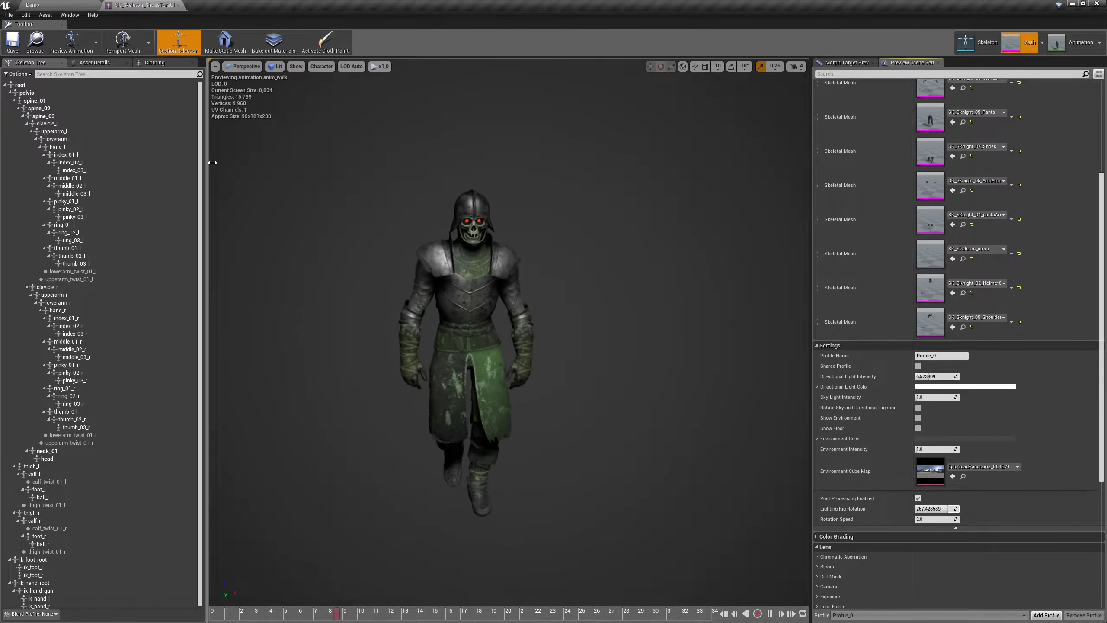
{"action": "left_click", "coordinate": [177, 6]}
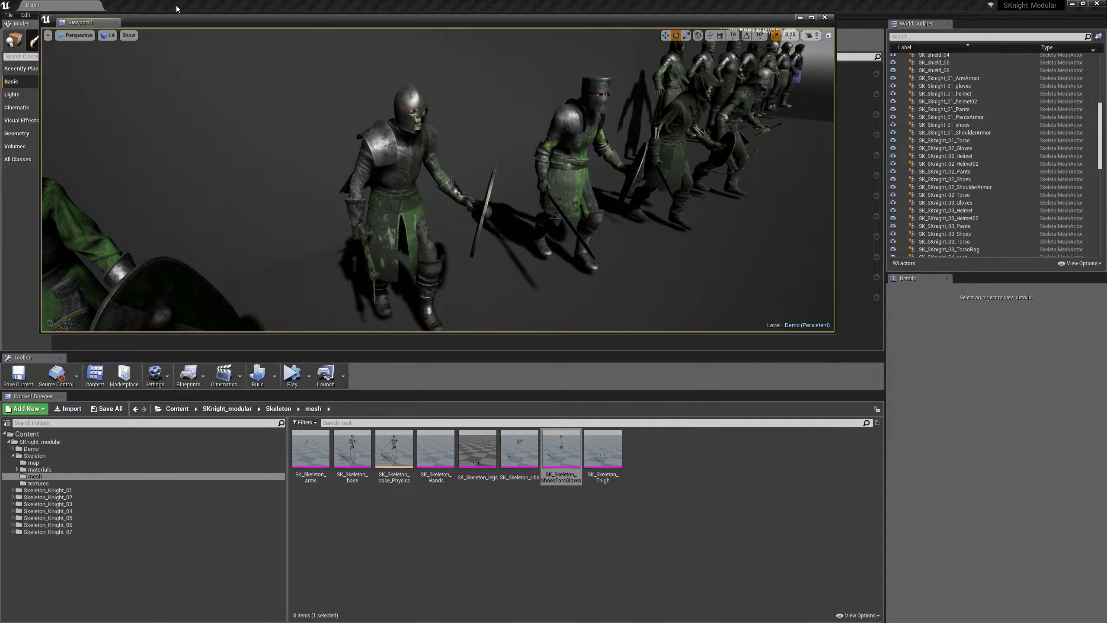
Step: Maximize the level viewport to full screen
{"action": "left_click", "coordinate": [811, 18]}
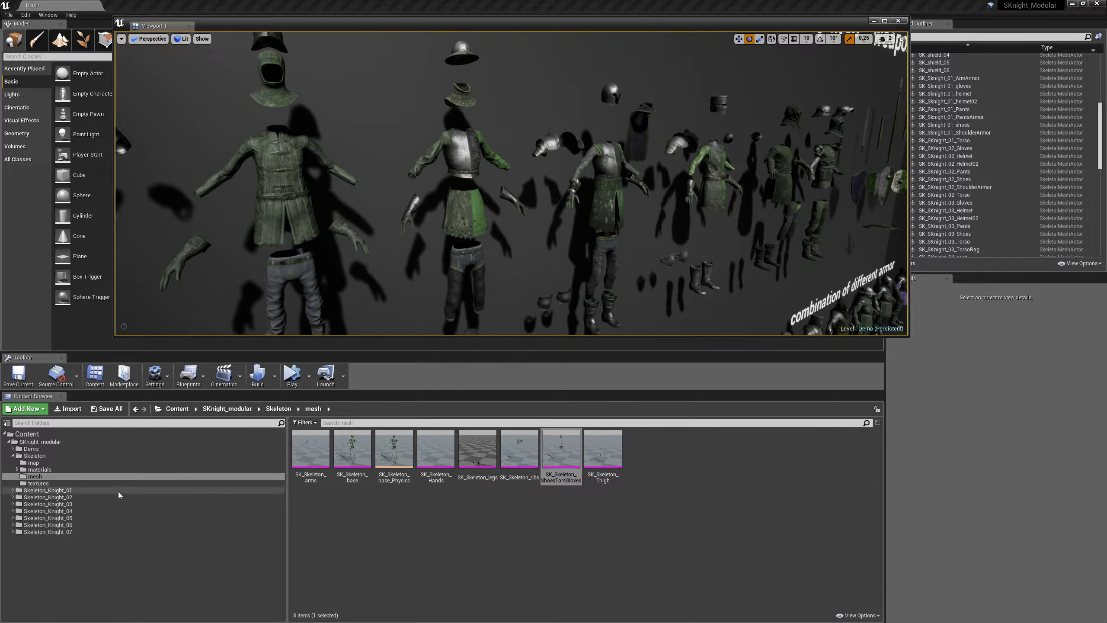
Step: Browse to Skeleton_Knight_01 > materials > MatInst and open MI_SKnigh_01_armor_Inst
{"action": "left_click", "coordinate": [9, 444]}
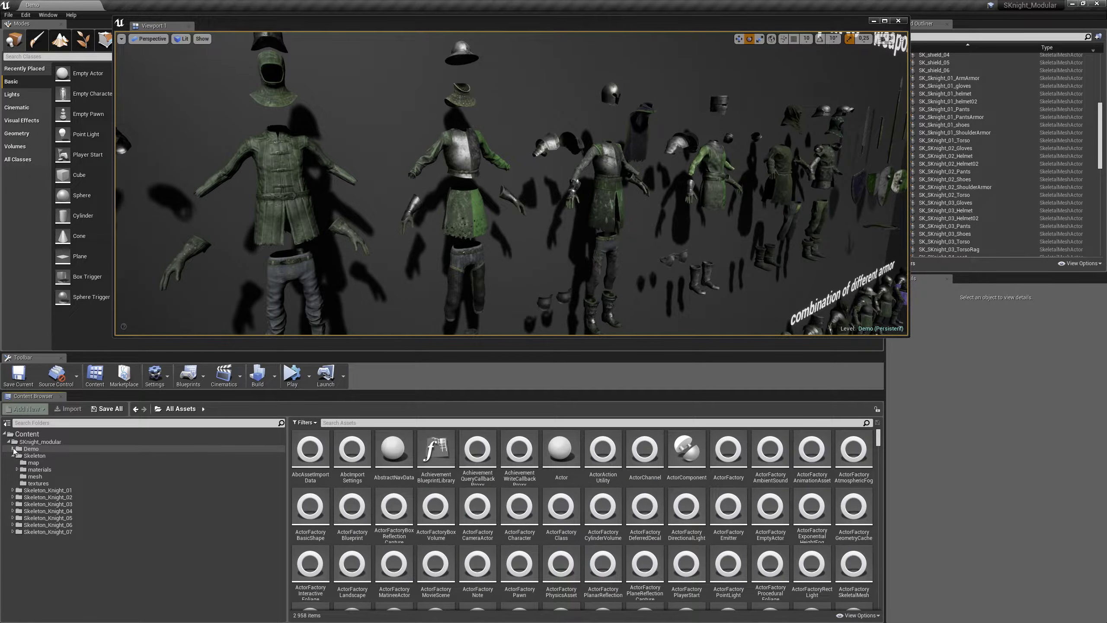
{"action": "left_click", "coordinate": [13, 454]}
{"action": "left_click", "coordinate": [26, 463]}
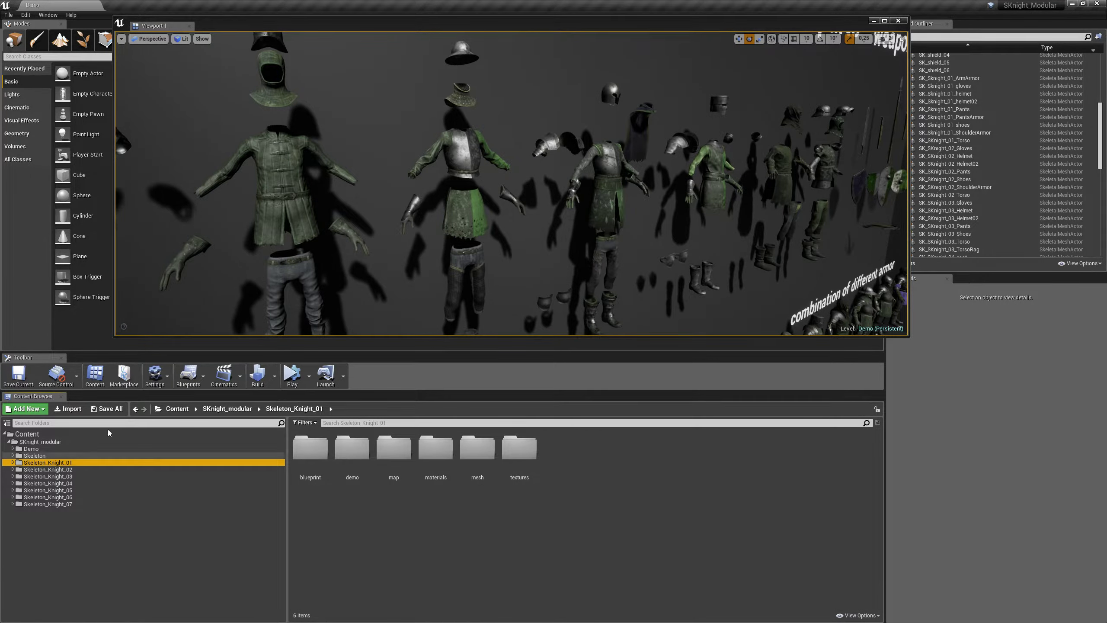
{"action": "right_click_drag", "start_coordinate": [510, 183], "coordinate": [510, 183]}
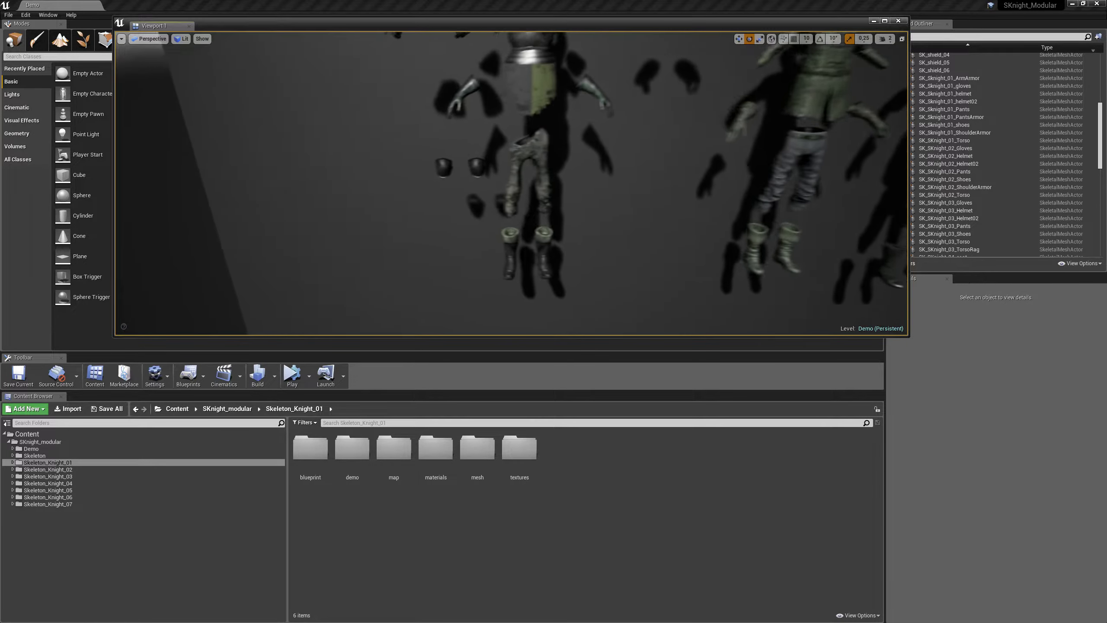
{"action": "right_click_drag", "start_coordinate": [510, 183], "coordinate": [499, 357]}
{"action": "double_click", "coordinate": [435, 454]}
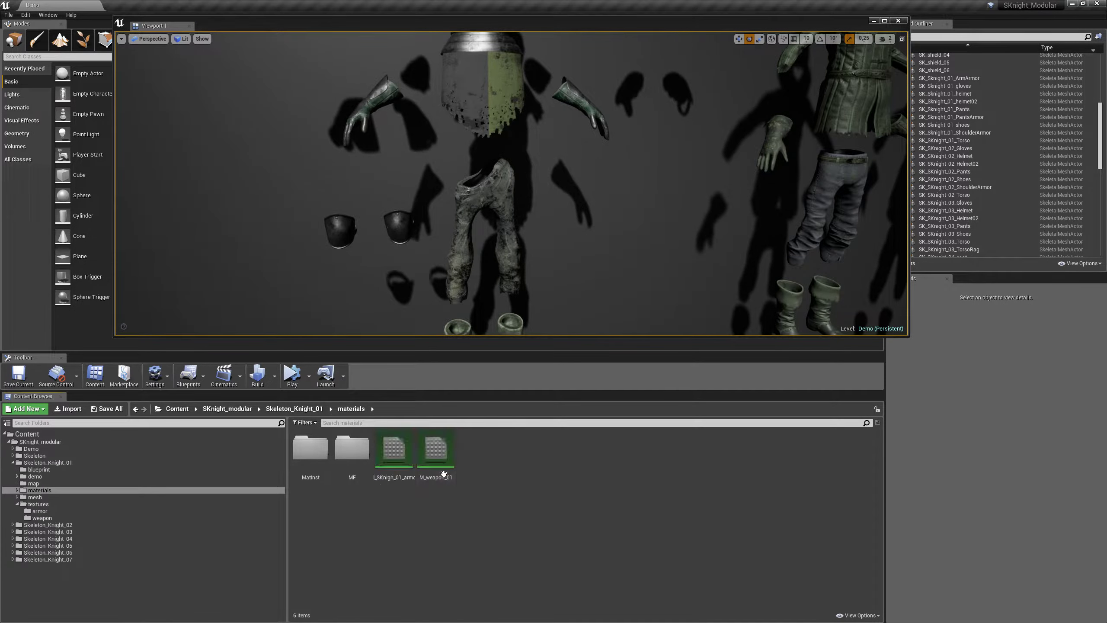
{"action": "double_click", "coordinate": [315, 474]}
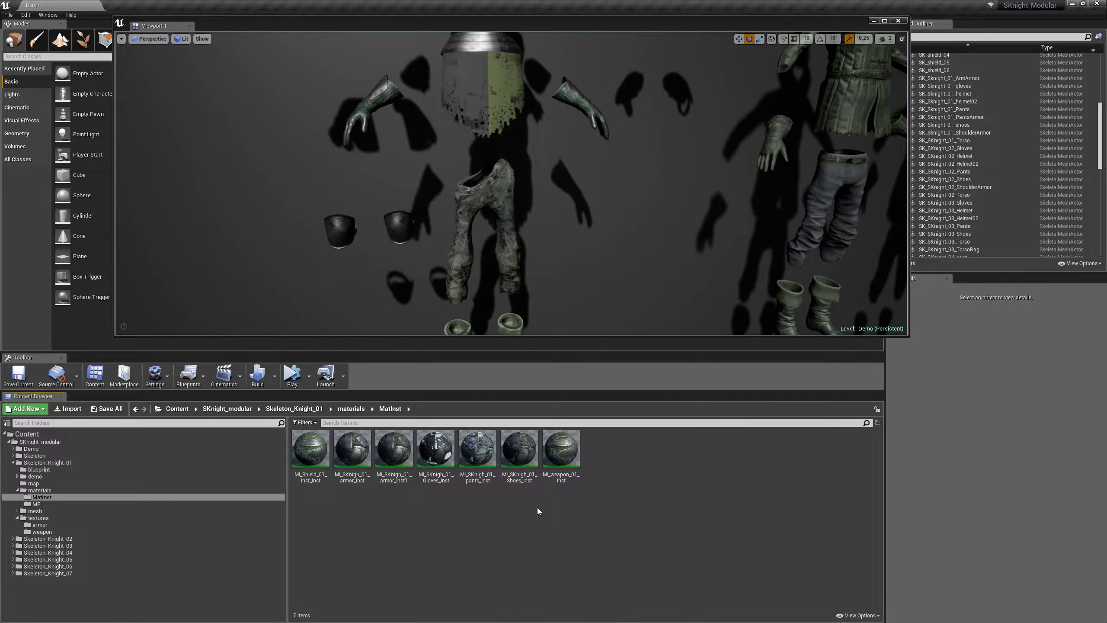
{"action": "double_click", "coordinate": [354, 456]}
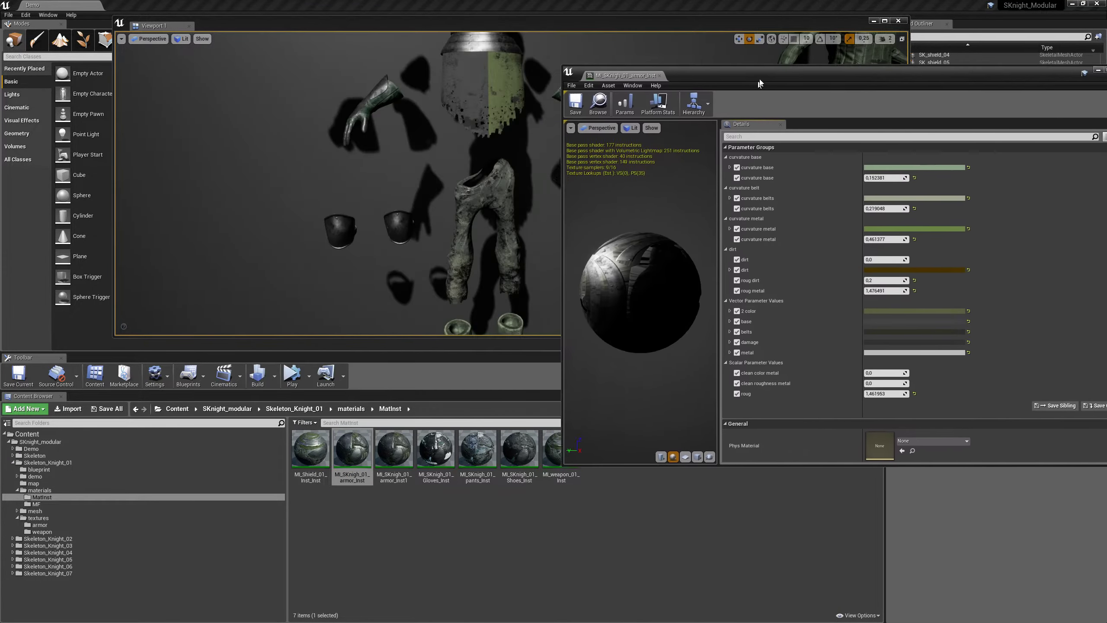
Step: Brighten the armor material's green accent colour
{"action": "left_click_drag", "start_coordinate": [432, 41], "coordinate": [778, 65]}
{"action": "left_click", "coordinate": [749, 256]}
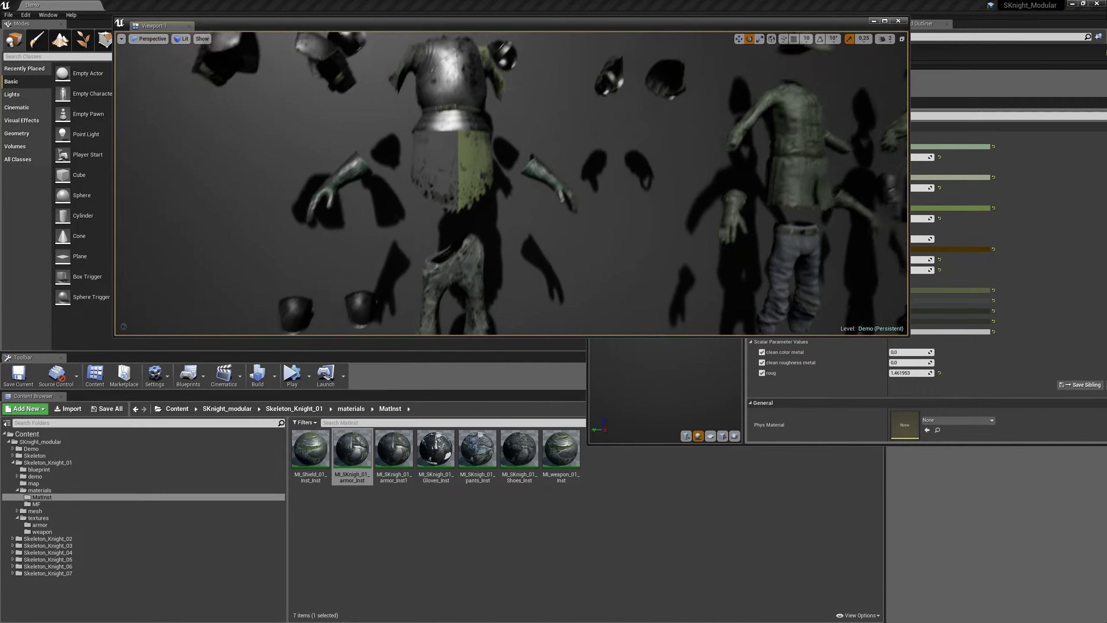
{"action": "left_click", "coordinate": [1014, 261]}
{"action": "left_click", "coordinate": [952, 290]}
{"action": "left_click_drag", "start_coordinate": [896, 399], "coordinate": [896, 401]}
{"action": "left_click", "coordinate": [939, 295]}
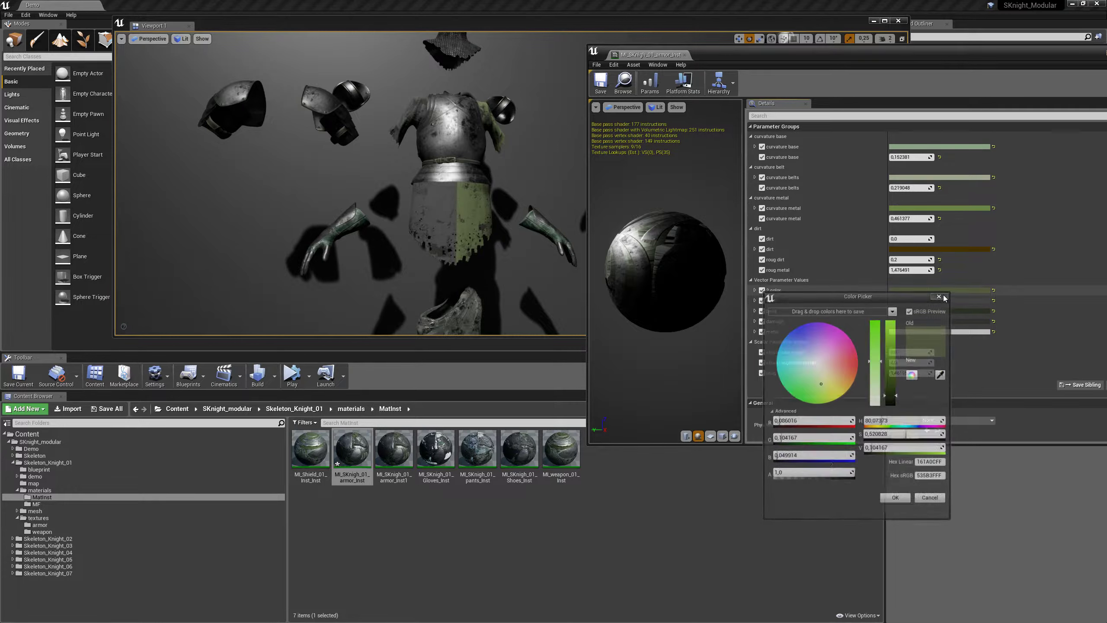
Step: Adjust the armor base colour's brightness and lower the roug scalar to 0.860071
{"action": "left_click", "coordinate": [929, 303]}
{"action": "left_click_drag", "start_coordinate": [866, 414], "coordinate": [865, 399]}
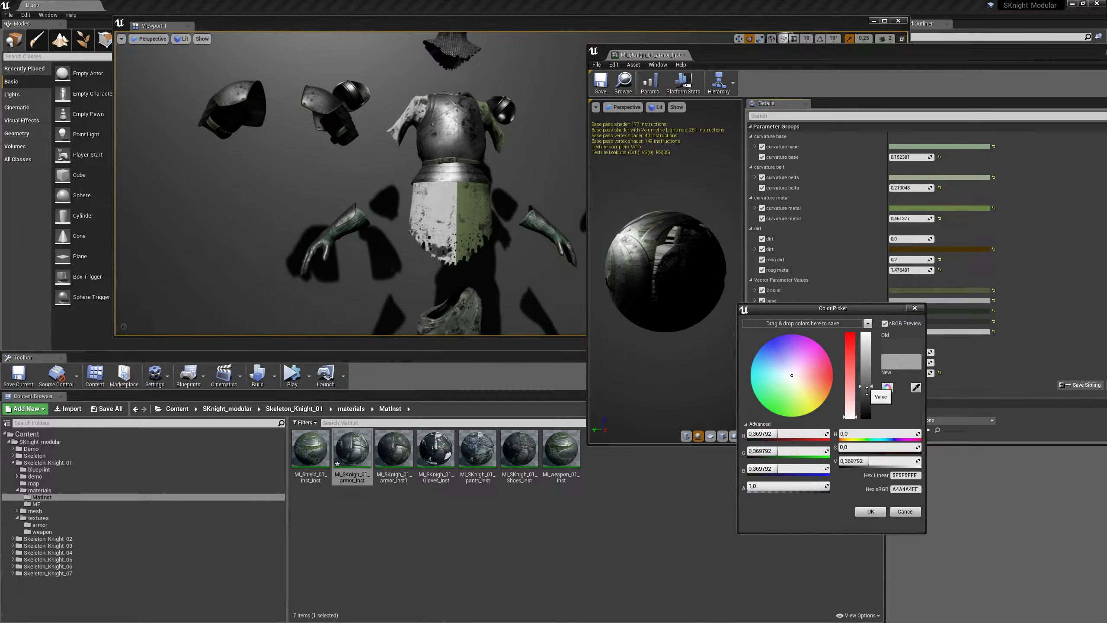
{"action": "left_click_drag", "start_coordinate": [791, 379], "coordinate": [784, 360]}
{"action": "left_click_drag", "start_coordinate": [866, 398], "coordinate": [866, 399]}
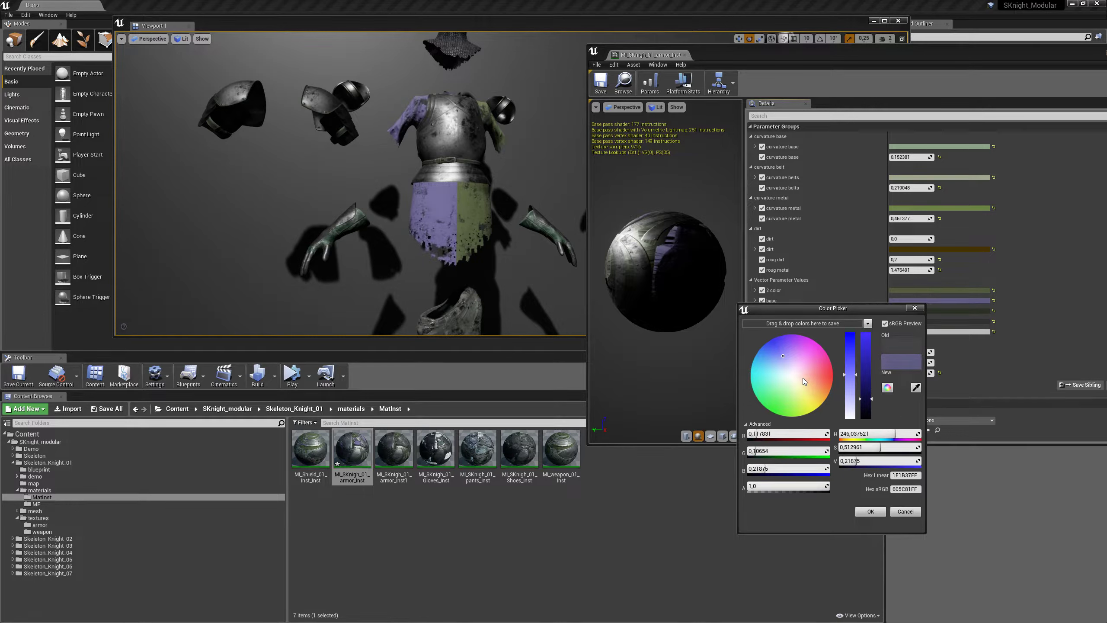
{"action": "left_click_drag", "start_coordinate": [804, 383], "coordinate": [790, 379]}
{"action": "left_click_drag", "start_coordinate": [871, 410], "coordinate": [868, 414]}
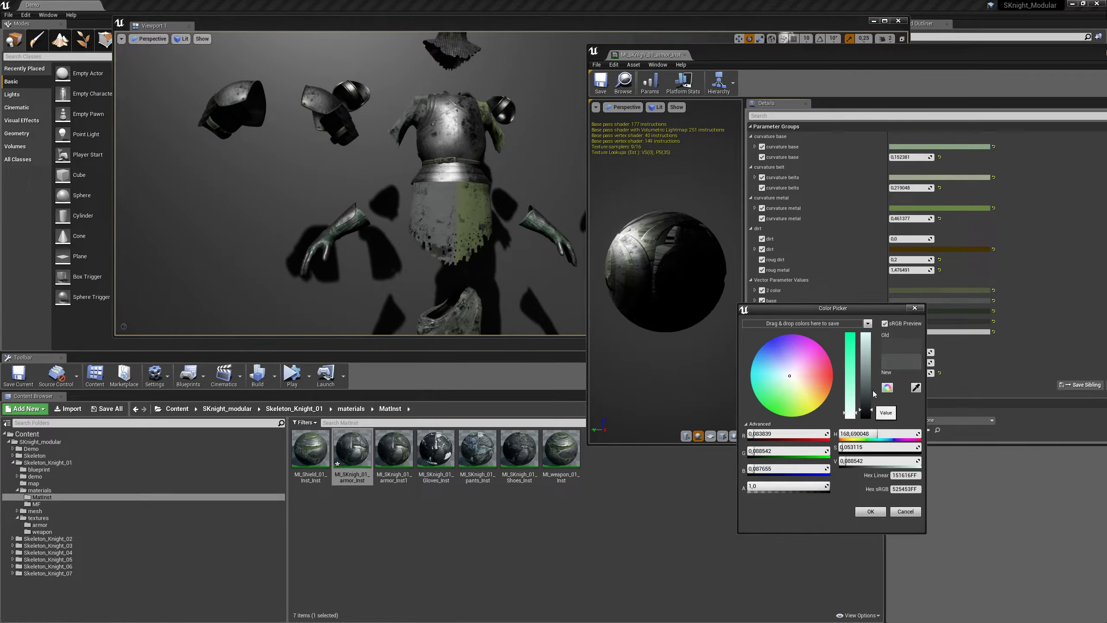
{"action": "left_click", "coordinate": [920, 308]}
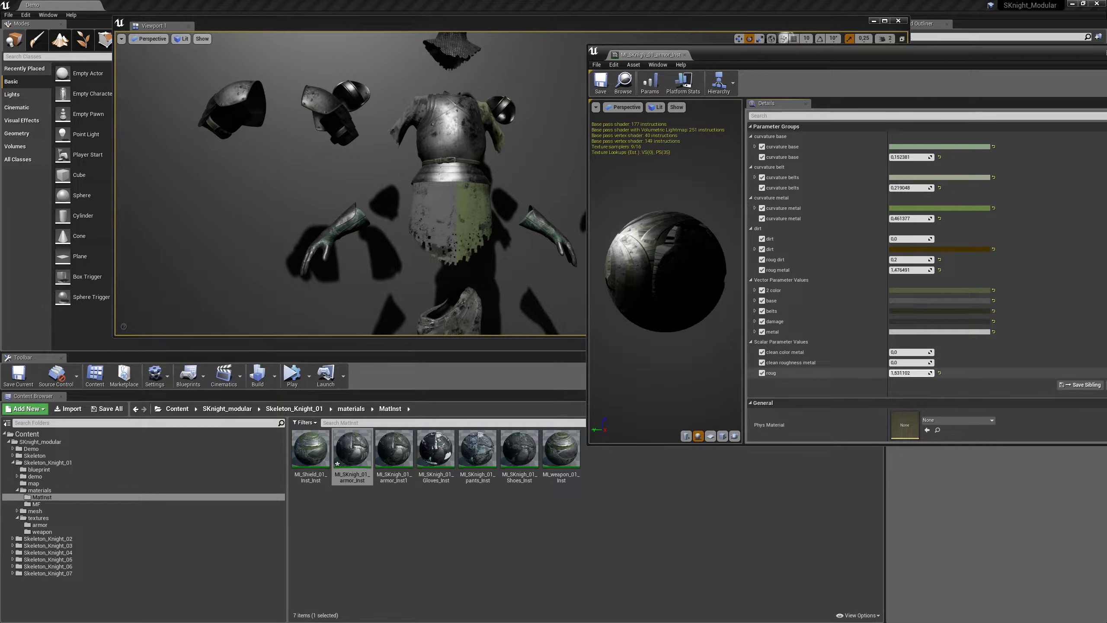
{"action": "left_click_drag", "start_coordinate": [911, 373], "coordinate": [898, 373]}
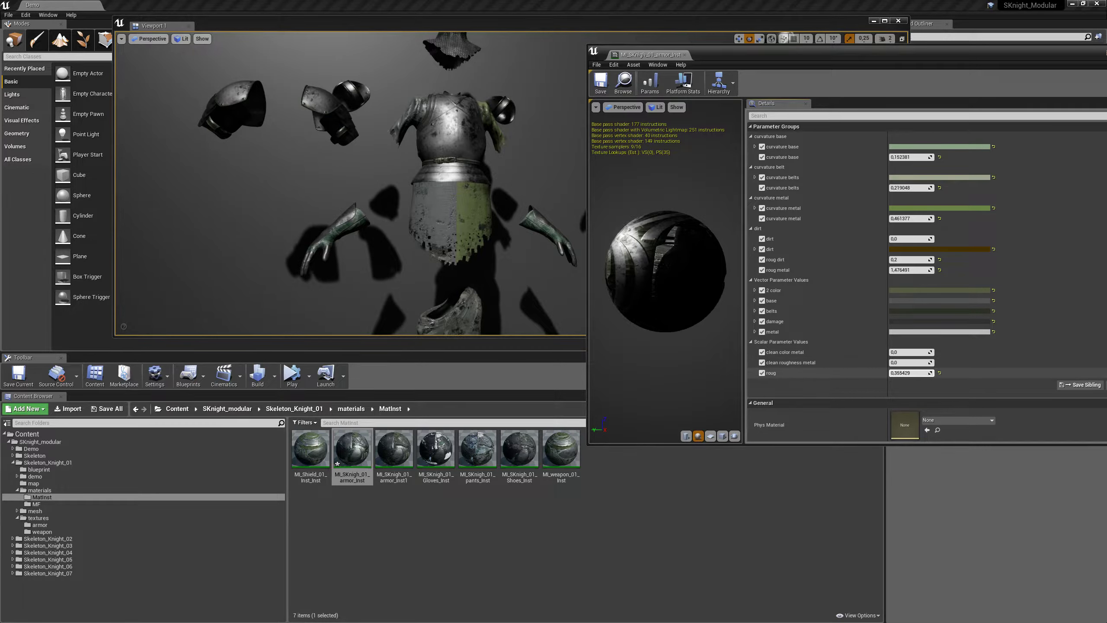
{"action": "right_click_drag", "start_coordinate": [457, 220], "coordinate": [582, 222]}
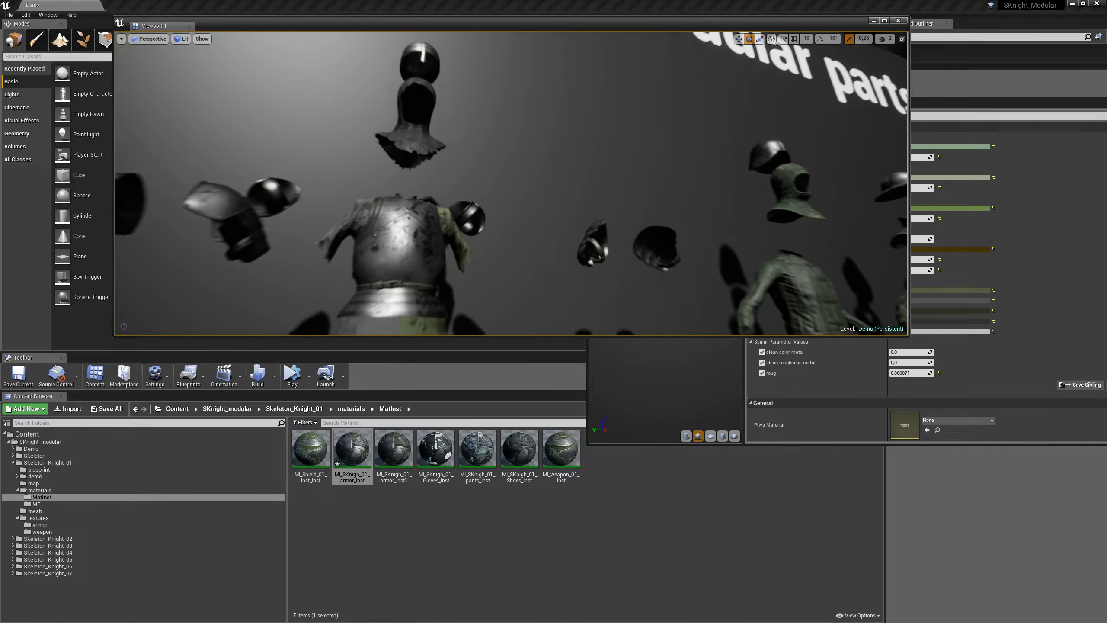
Step: Fly the level view close to the knight's chest armor with the armor material editor in front
{"action": "left_click", "coordinate": [1063, 275]}
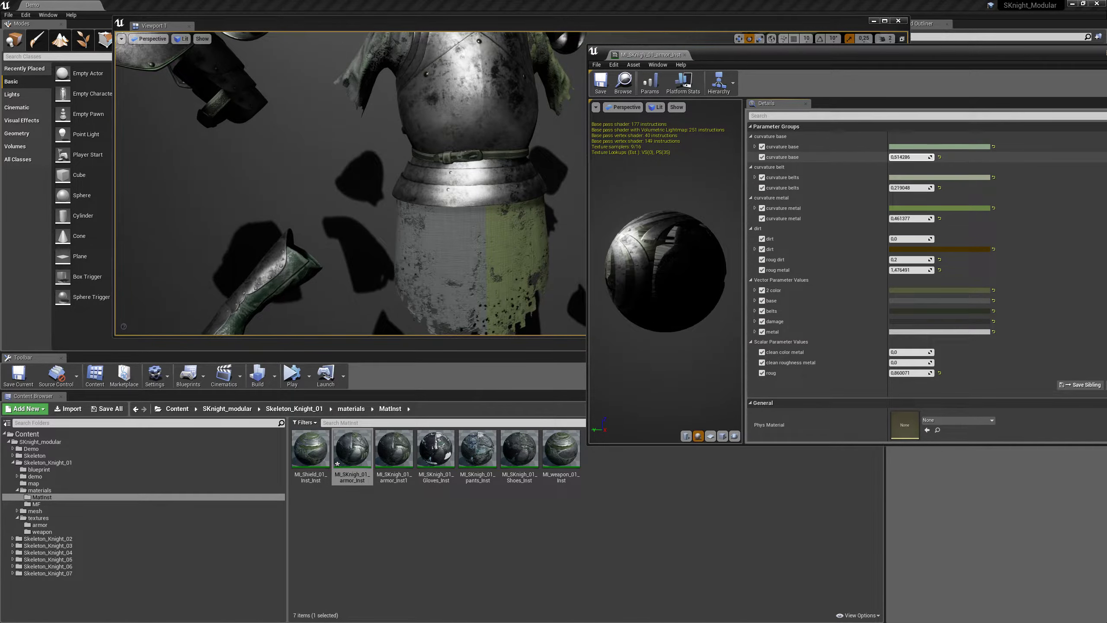
{"action": "right_click_drag", "start_coordinate": [436, 184], "coordinate": [566, 261]}
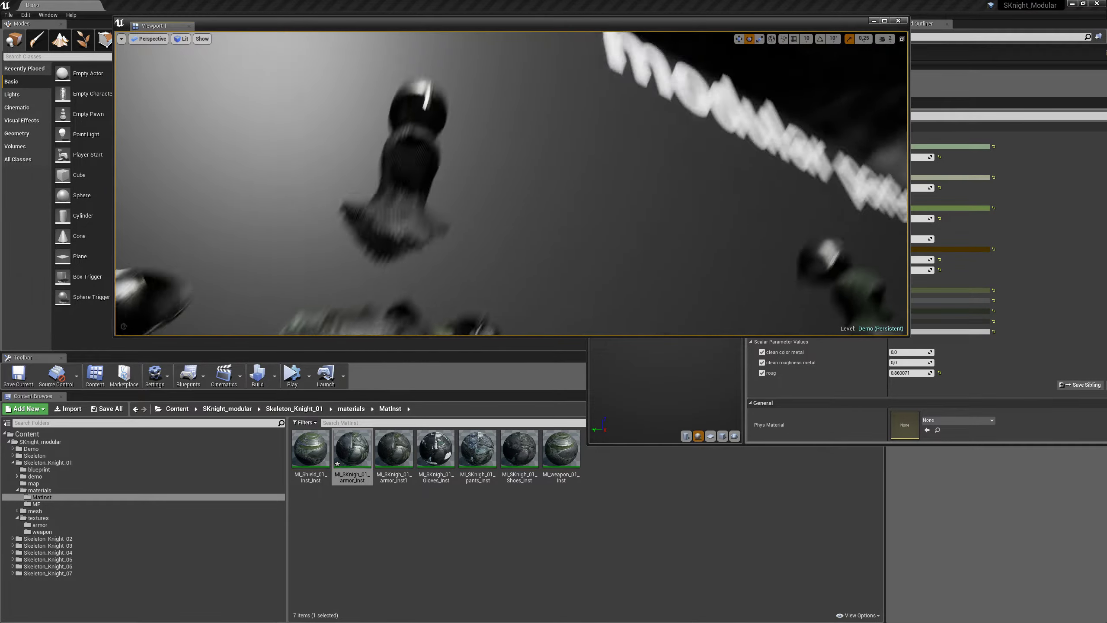
{"action": "mouse_move", "coordinate": [697, 332]}
{"action": "right_mouse_down"}
{"action": "mouse_move", "coordinate": [482, 168]}
{"action": "mouse_move", "coordinate": [510, 184]}
{"action": "right_mouse_up"}
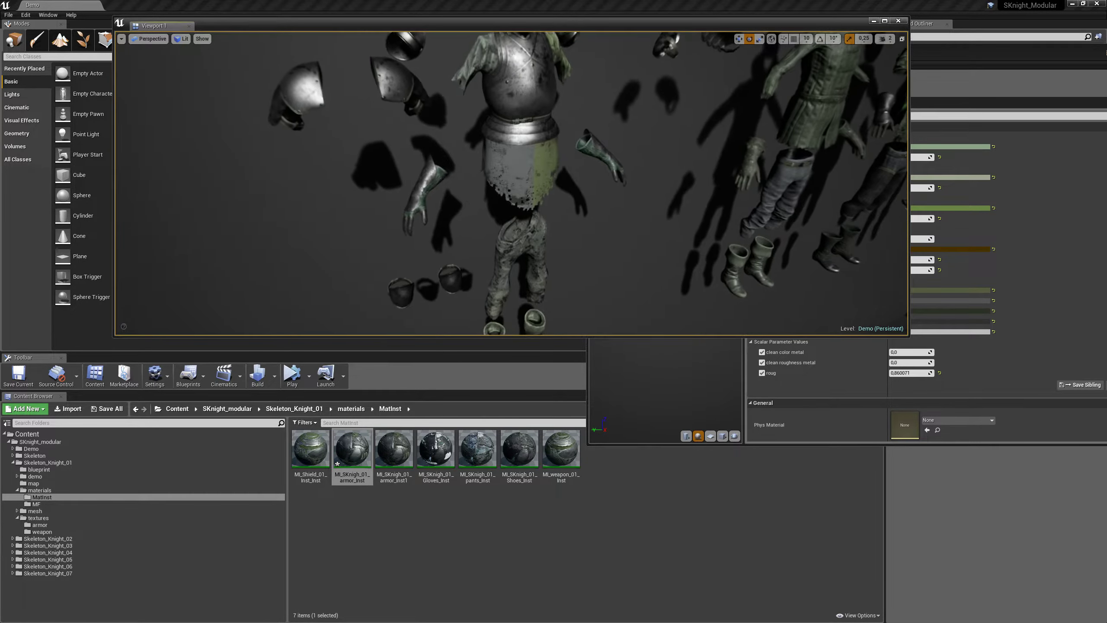
{"action": "left_click", "coordinate": [1009, 260]}
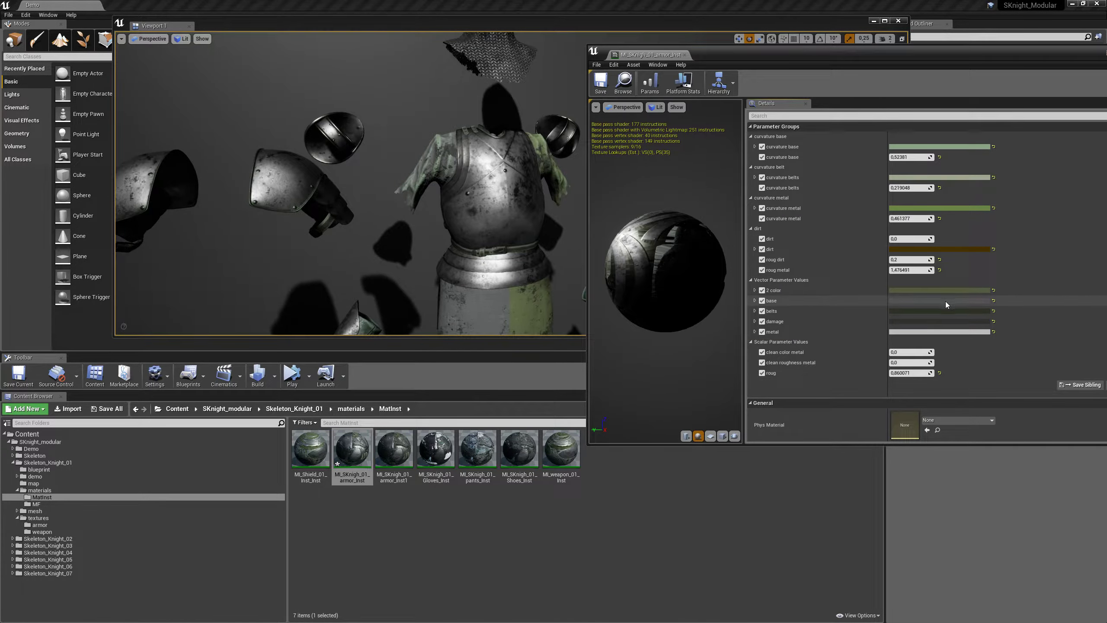
Step: Darken the metal colour, make the damage colour black and lighten the belts to light green
{"action": "left_click", "coordinate": [927, 330]}
{"action": "mouse_move", "coordinate": [865, 379]}
{"action": "left_mouse_down"}
{"action": "mouse_move", "coordinate": [867, 443]}
{"action": "mouse_move", "coordinate": [865, 402]}
{"action": "left_mouse_up"}
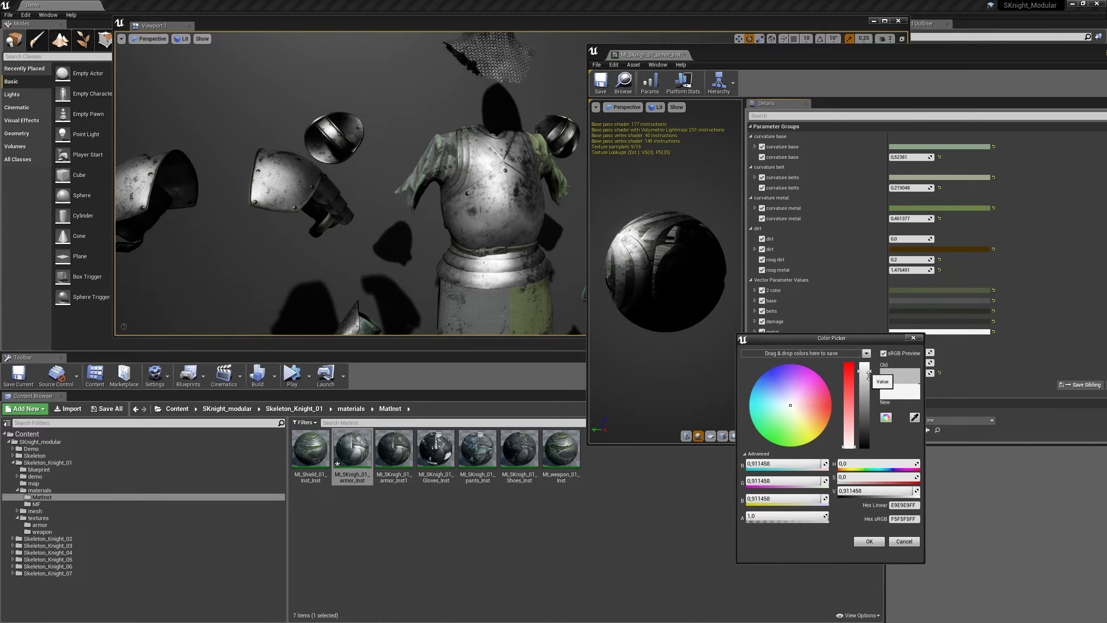
{"action": "left_click", "coordinate": [914, 339]}
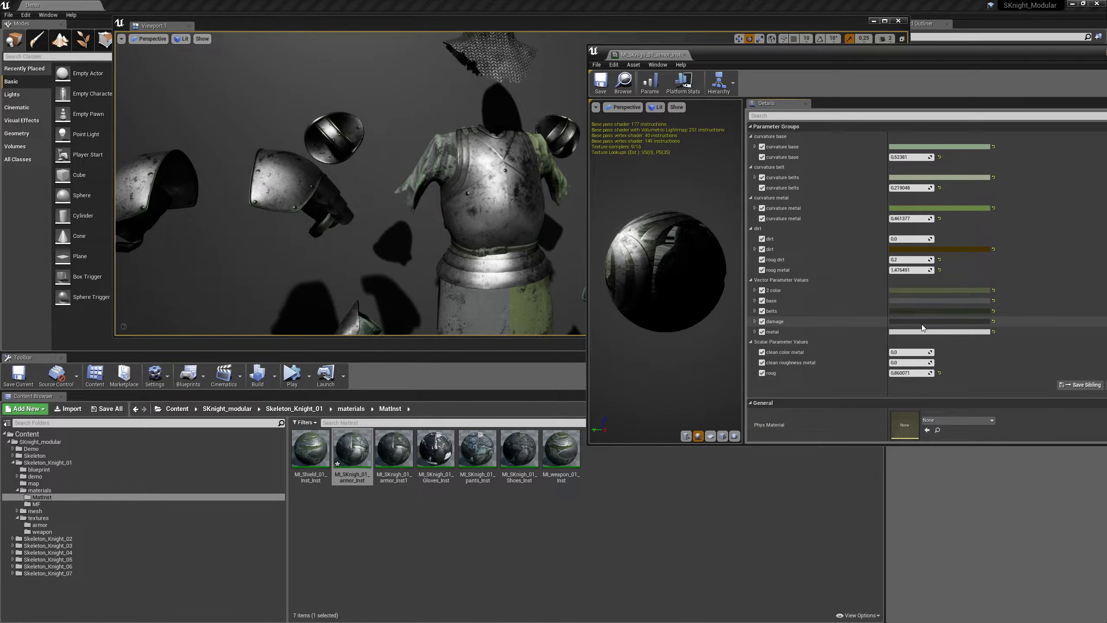
{"action": "left_click", "coordinate": [924, 323]}
{"action": "left_click_drag", "start_coordinate": [866, 432], "coordinate": [864, 449]}
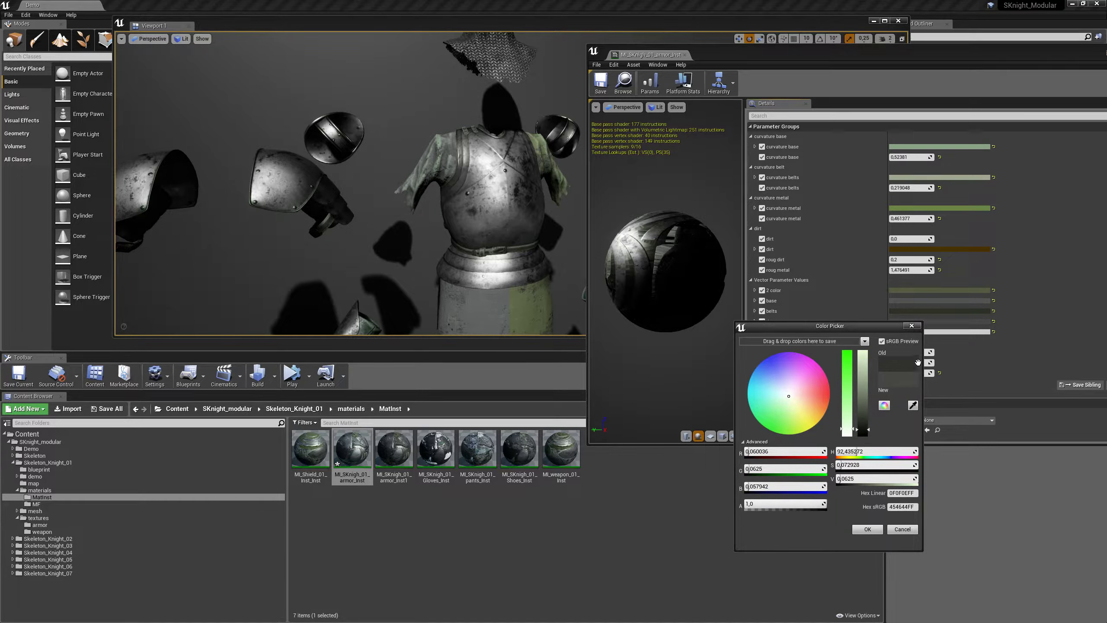
{"action": "left_click", "coordinate": [911, 326]}
{"action": "left_click", "coordinate": [922, 310]}
{"action": "mouse_move", "coordinate": [864, 419]}
{"action": "left_mouse_down"}
{"action": "mouse_move", "coordinate": [867, 361]}
{"action": "mouse_move", "coordinate": [868, 426]}
{"action": "left_mouse_up"}
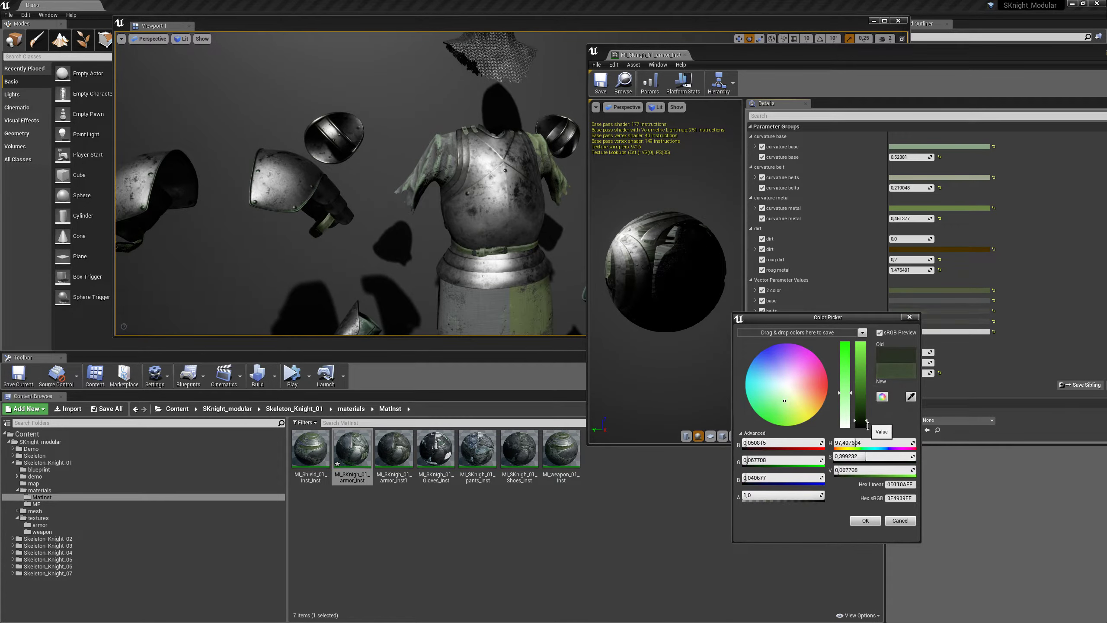
{"action": "left_click", "coordinate": [910, 317]}
{"action": "left_click", "coordinate": [915, 302]}
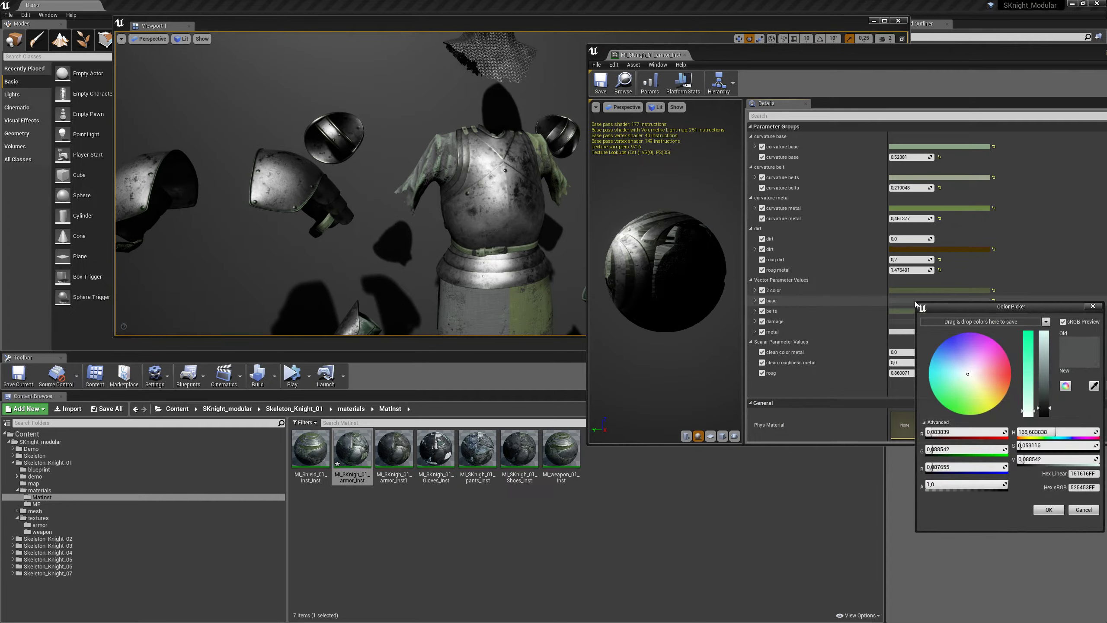
{"action": "left_click", "coordinate": [1095, 307]}
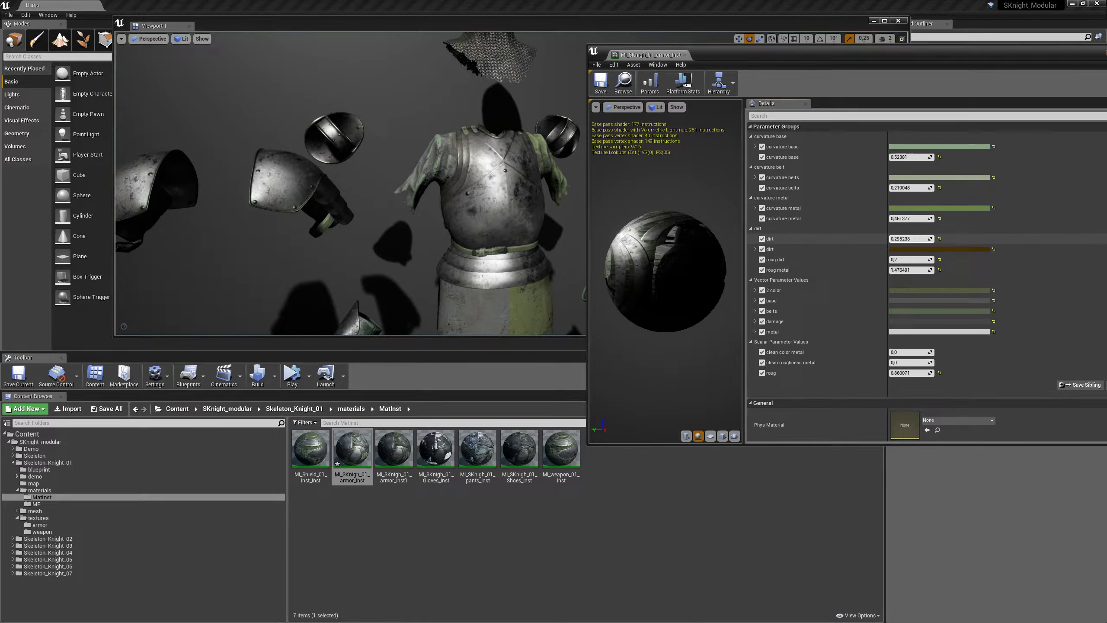
Step: Raise dirt, set curvature metal to 0.750902 and belts curvature to 0.426481
{"action": "mouse_move", "coordinate": [911, 238]}
{"action": "left_mouse_down"}
{"action": "mouse_move", "coordinate": [981, 239]}
{"action": "mouse_move", "coordinate": [915, 238]}
{"action": "left_mouse_up"}
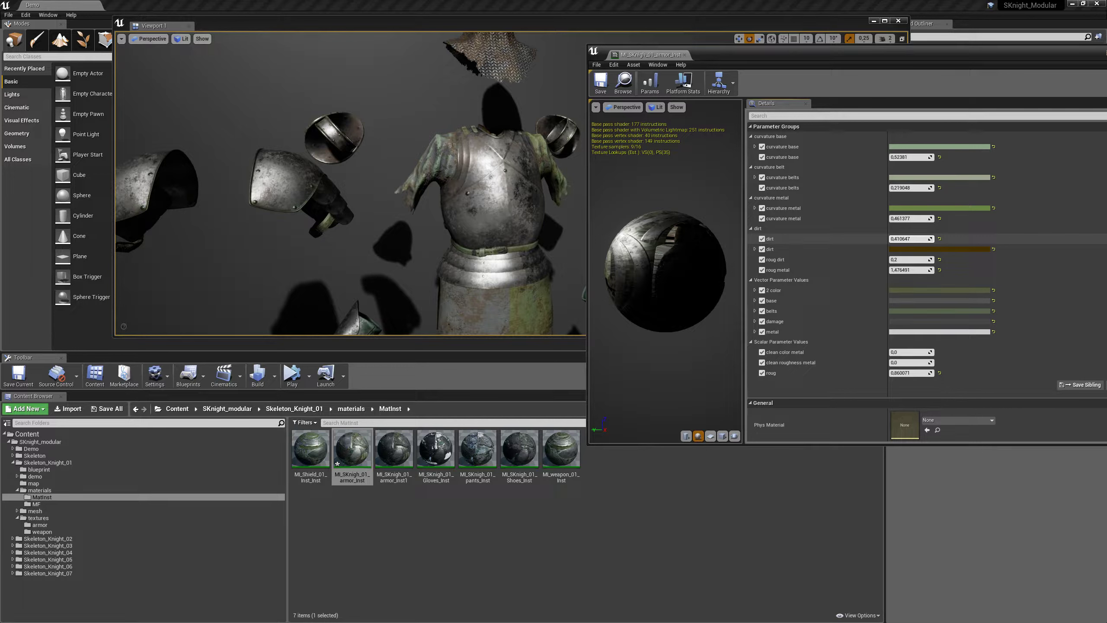
{"action": "left_click_drag", "start_coordinate": [911, 218], "coordinate": [981, 218]}
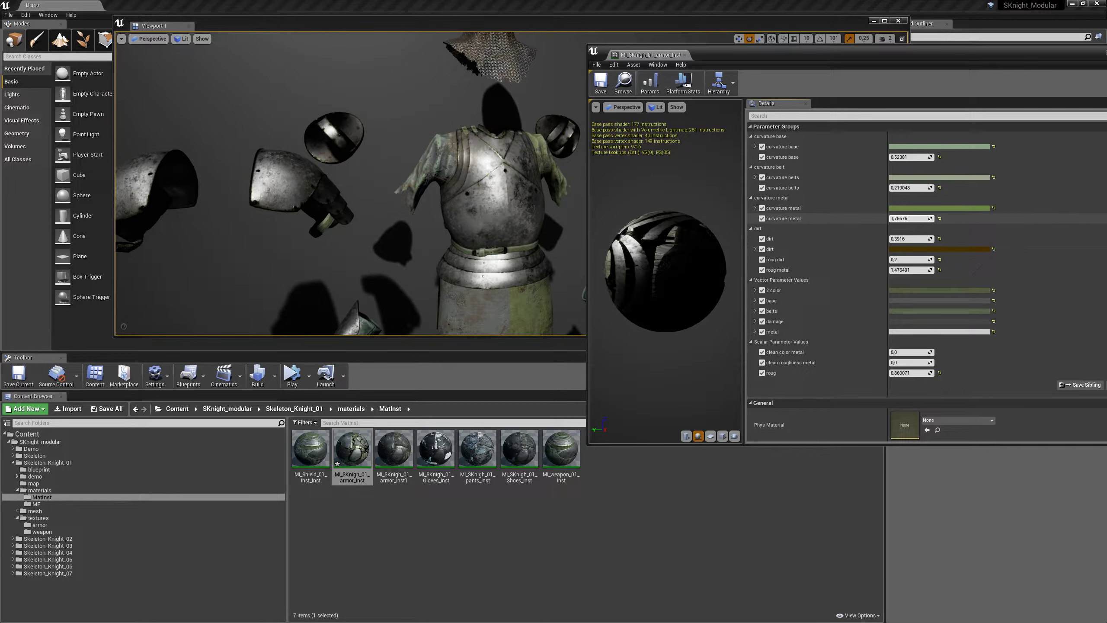
{"action": "left_click_drag", "start_coordinate": [911, 218], "coordinate": [890, 218]}
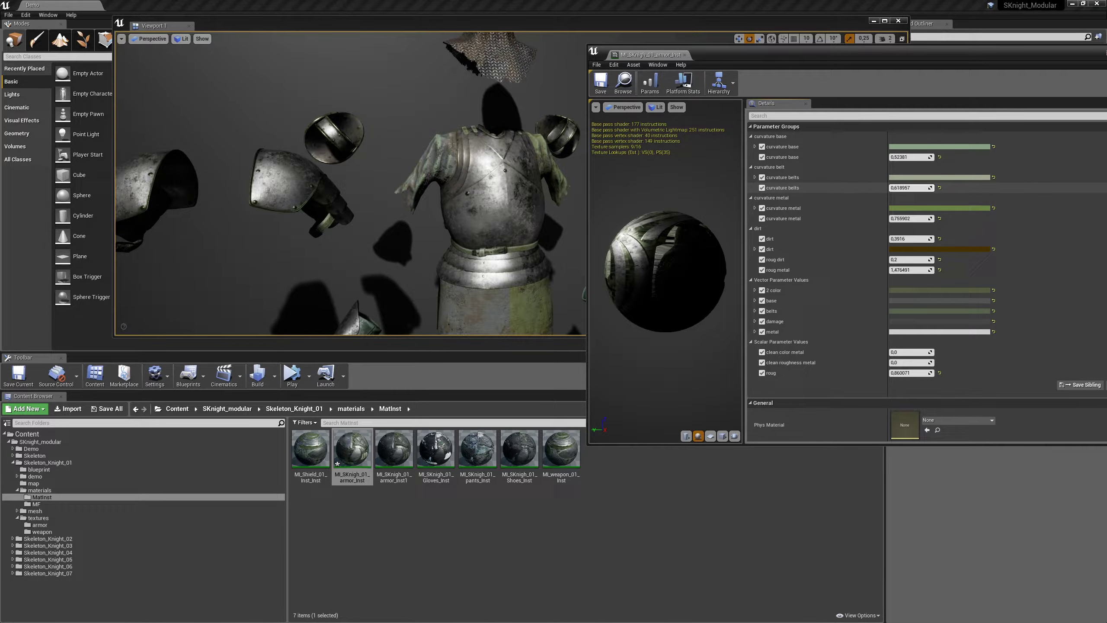
{"action": "left_click_drag", "start_coordinate": [910, 188], "coordinate": [902, 188]}
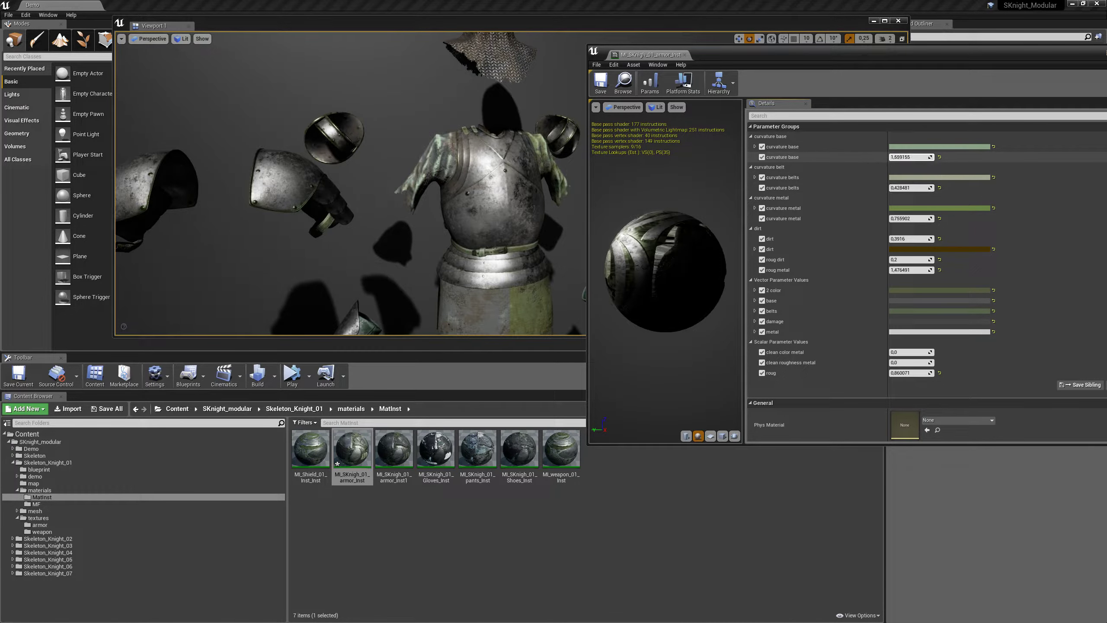
{"action": "right_click_drag", "start_coordinate": [349, 174], "coordinate": [348, 245]}
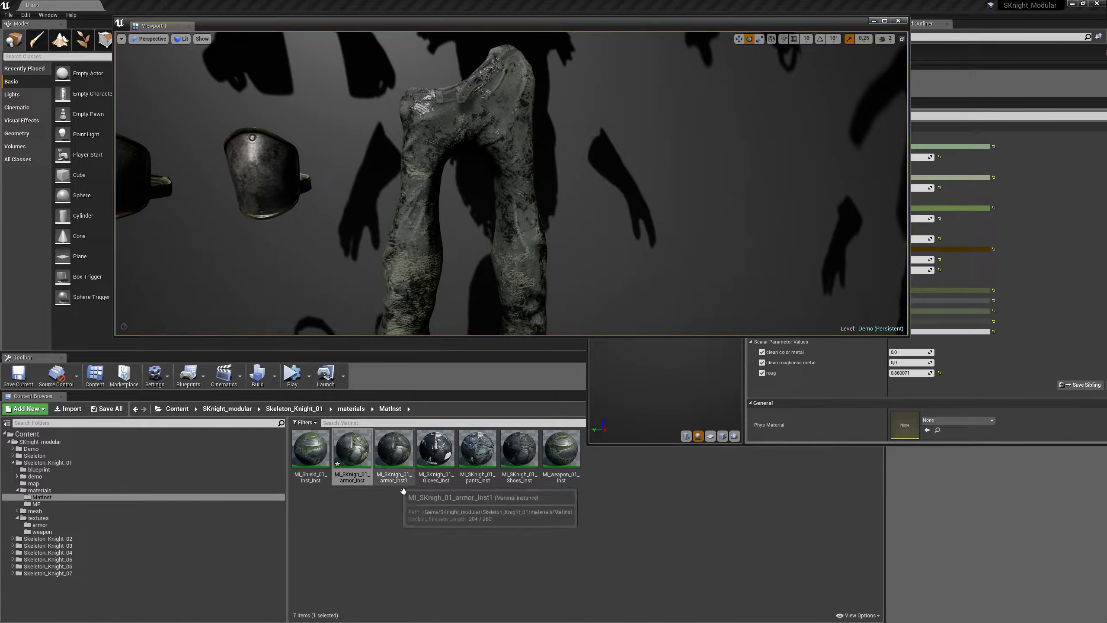
Step: Open the pants material instance, enable and raise roug metal, and reset dirt to zero
{"action": "double_click", "coordinate": [484, 473]}
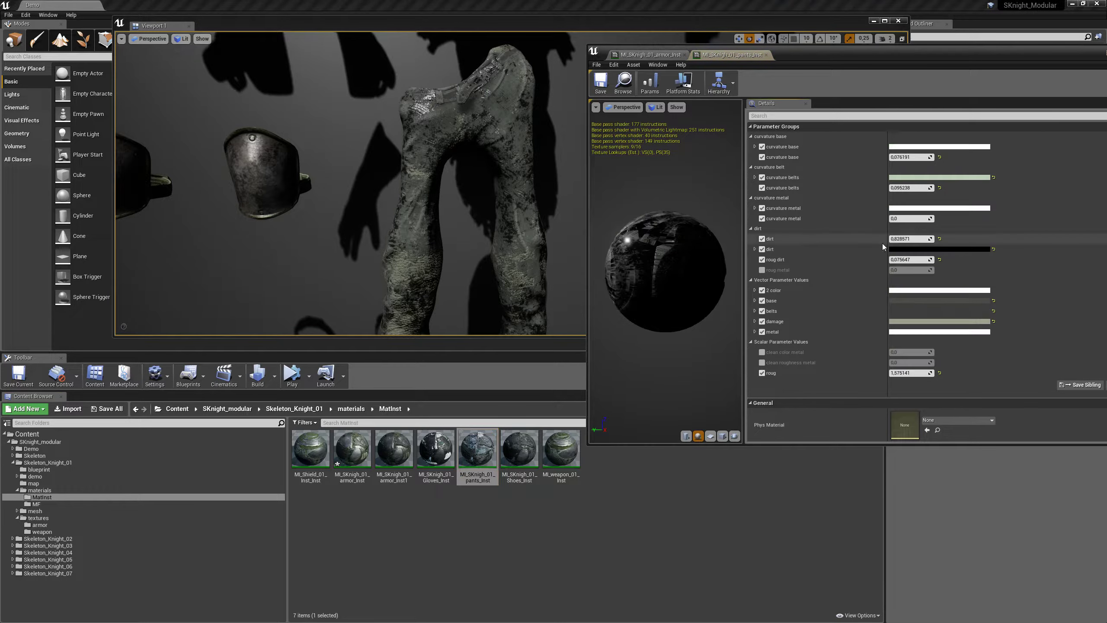
{"action": "left_click", "coordinate": [763, 269]}
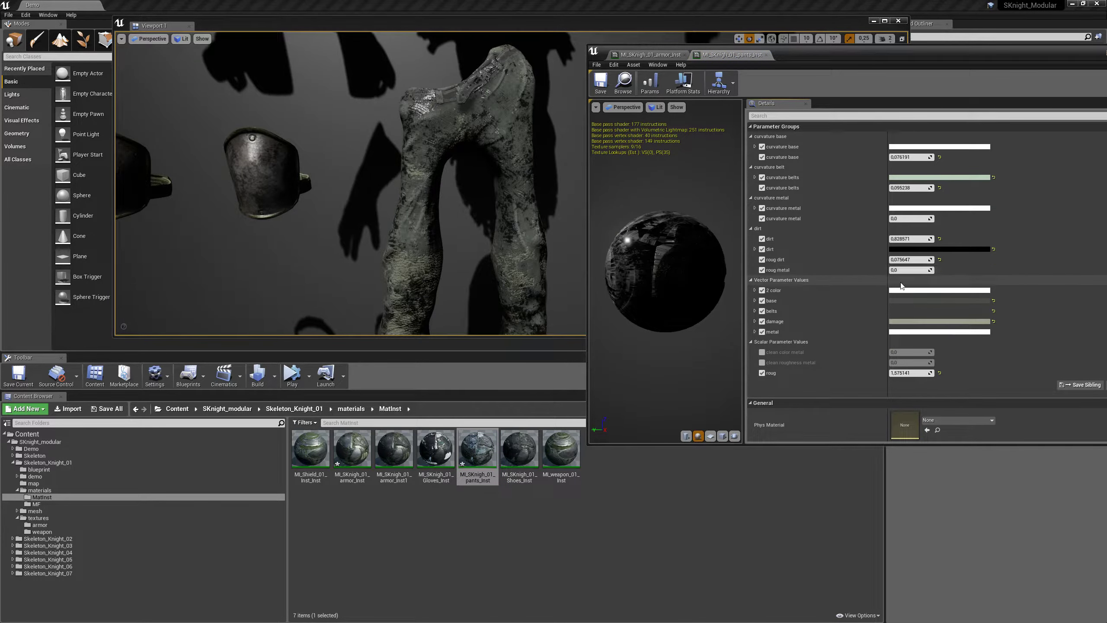
{"action": "left_click_drag", "start_coordinate": [910, 269], "coordinate": [933, 270]}
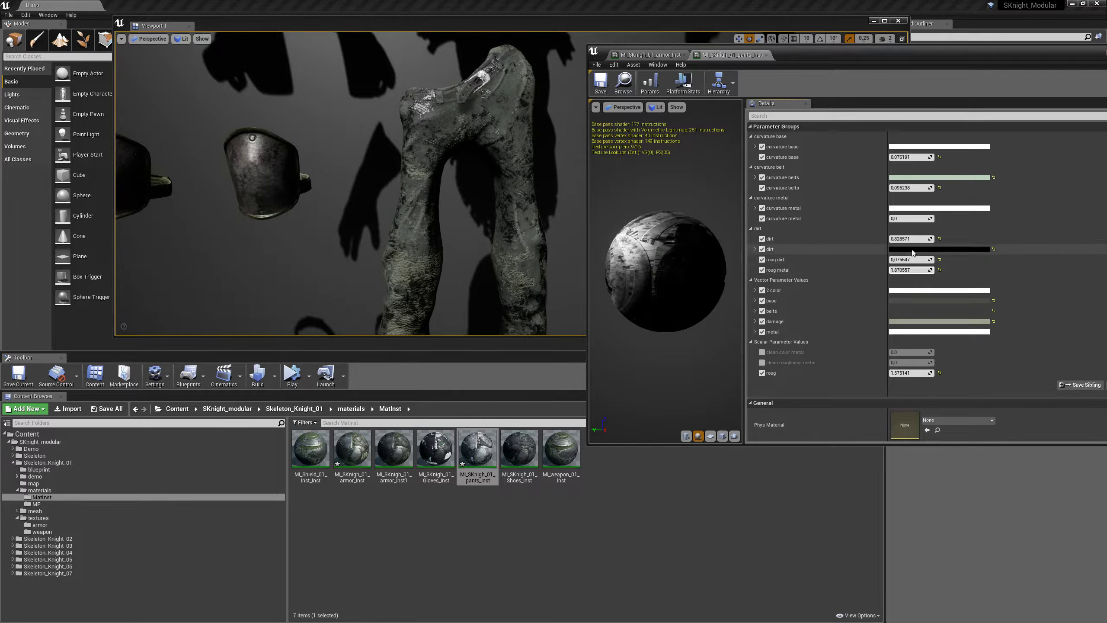
{"action": "left_click", "coordinate": [940, 240]}
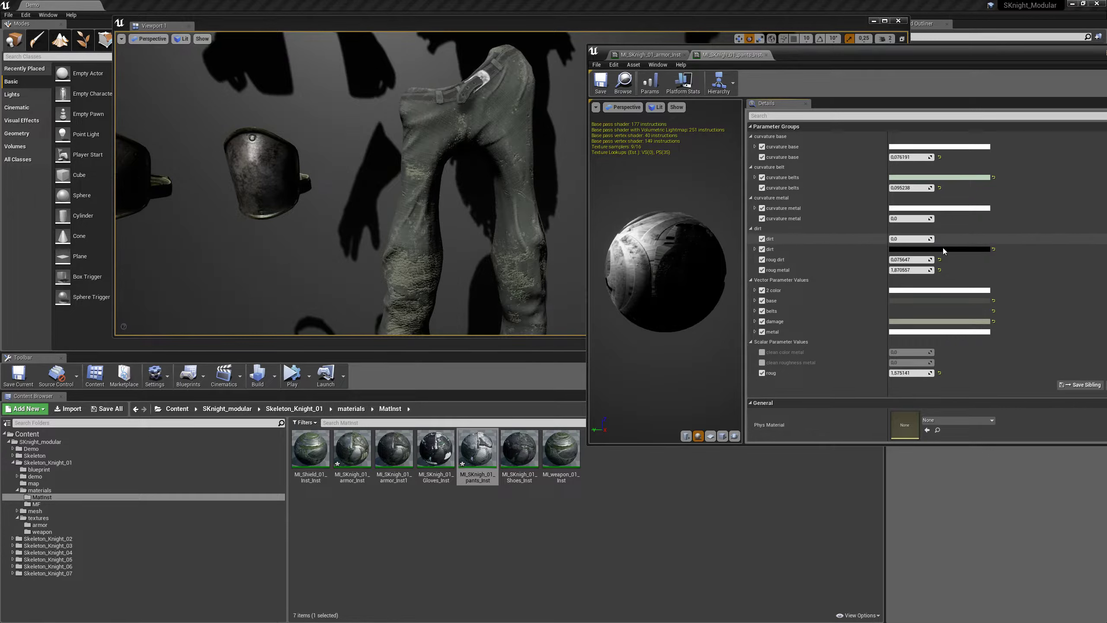
Step: Set the pants base colour to a muted purple-grey and darken the damage colour
{"action": "left_click", "coordinate": [906, 302]}
{"action": "left_click_drag", "start_coordinate": [1034, 411], "coordinate": [1040, 414]}
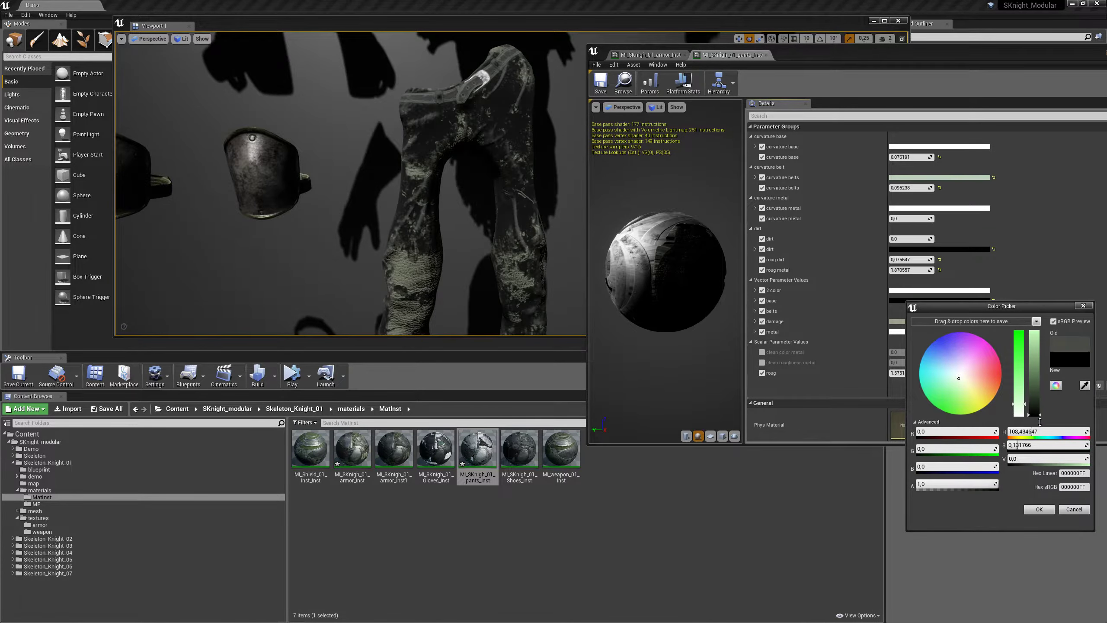
{"action": "left_click_drag", "start_coordinate": [972, 375], "coordinate": [963, 369]}
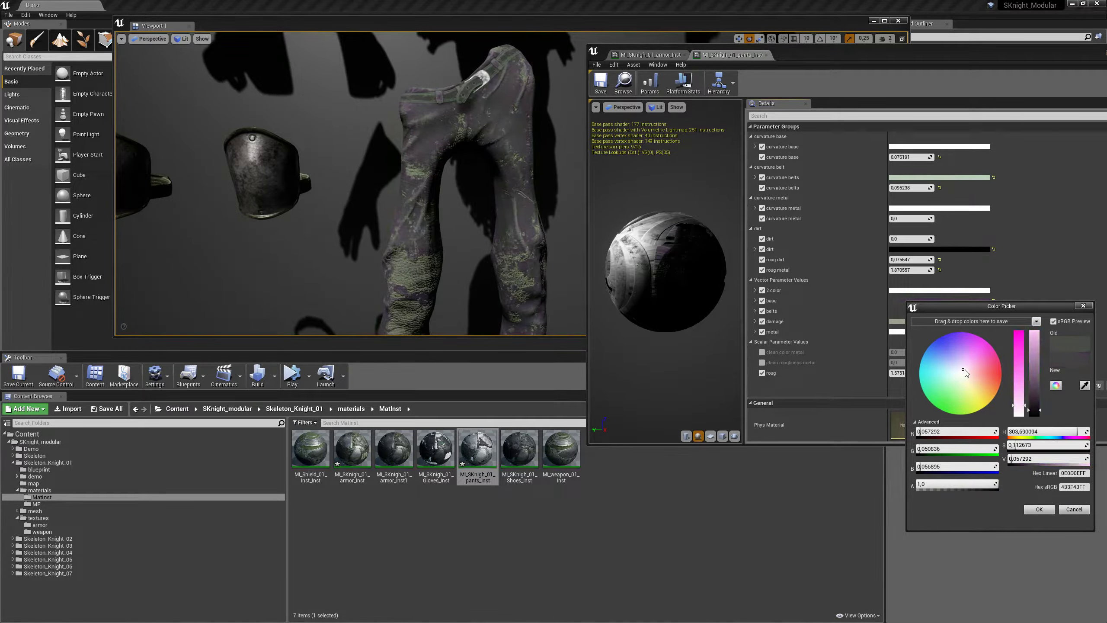
{"action": "left_click_drag", "start_coordinate": [1035, 410], "coordinate": [1033, 413]}
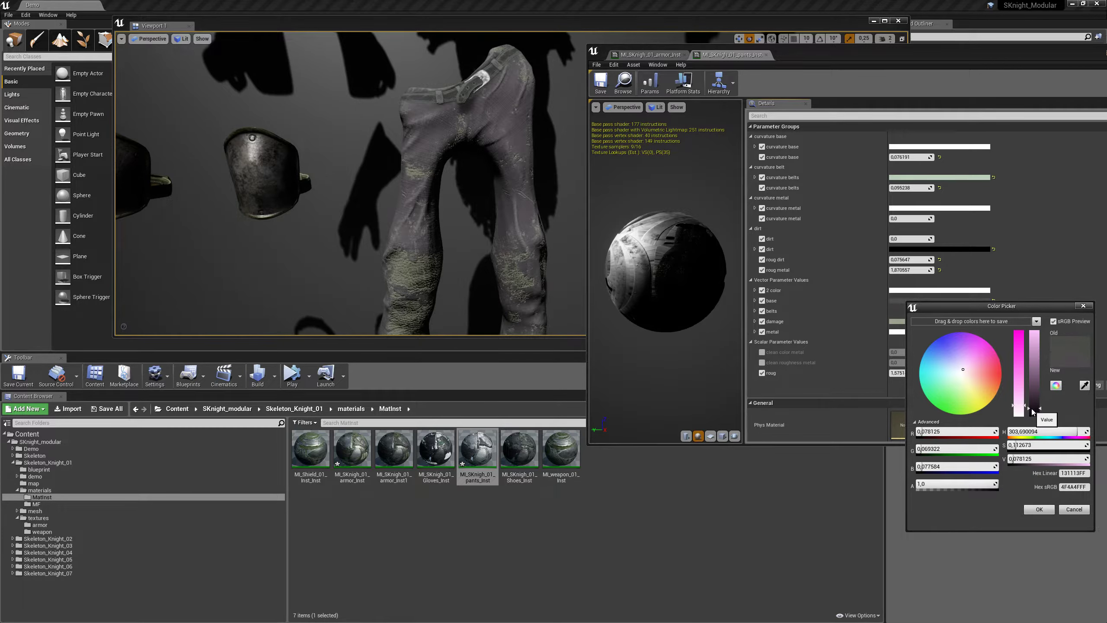
{"action": "left_click", "coordinate": [1084, 306]}
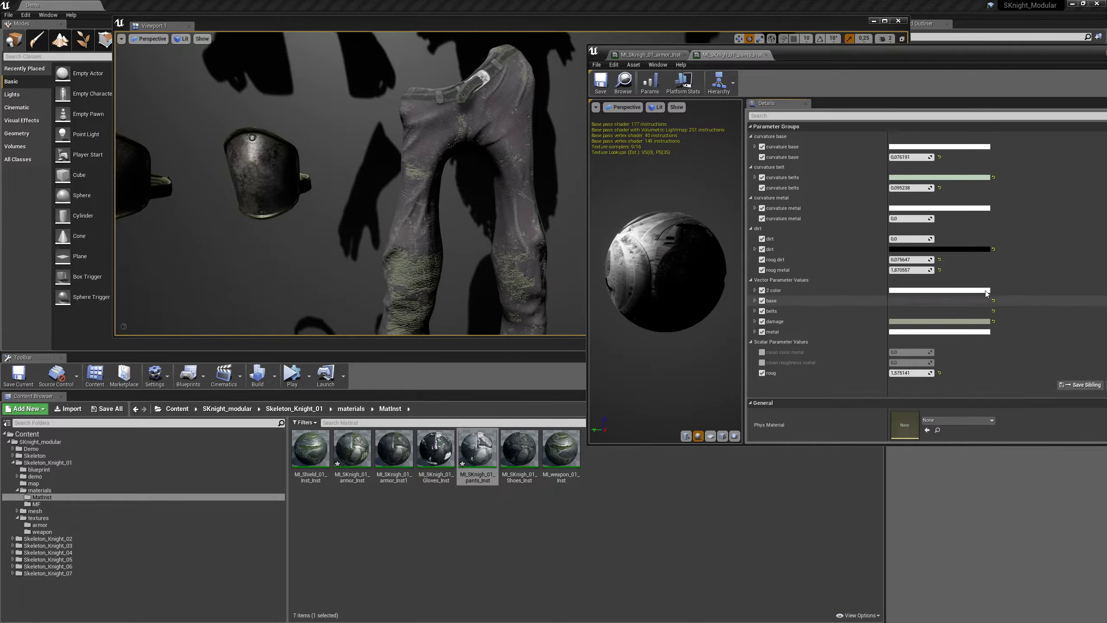
{"action": "left_click", "coordinate": [911, 322]}
{"action": "left_click_drag", "start_coordinate": [1042, 414], "coordinate": [1047, 418]}
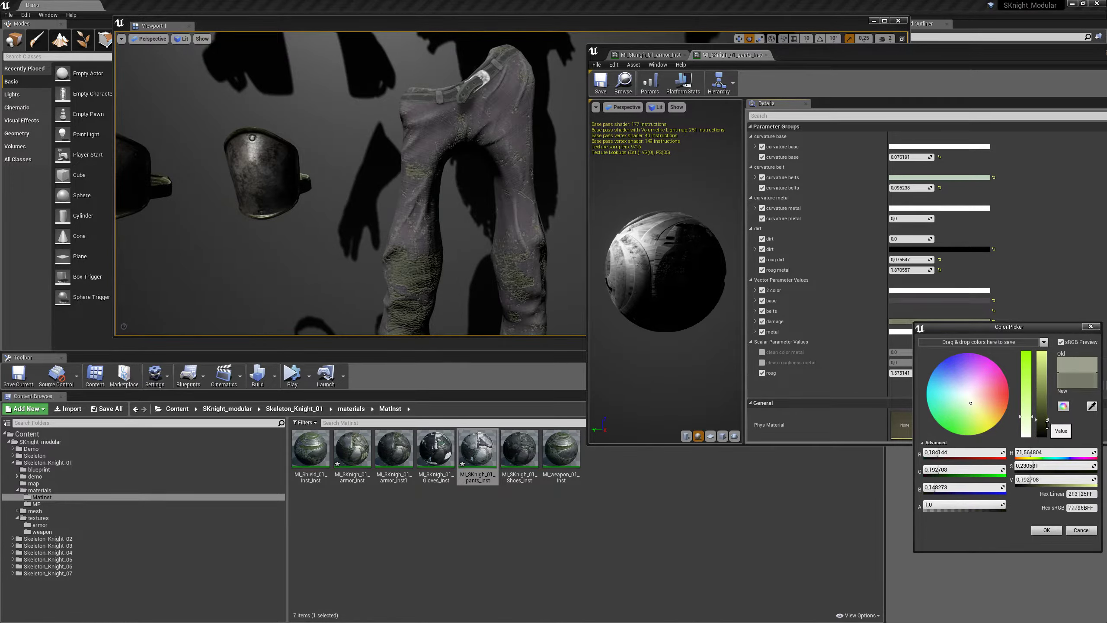
{"action": "left_click", "coordinate": [1091, 327]}
Step: Raise curvature base and set roug to 1.033263 and roug metal to 1.601367
{"action": "mouse_move", "coordinate": [910, 157]}
{"action": "left_mouse_down"}
{"action": "mouse_move", "coordinate": [937, 157]}
{"action": "mouse_move", "coordinate": [891, 157]}
{"action": "left_mouse_up"}
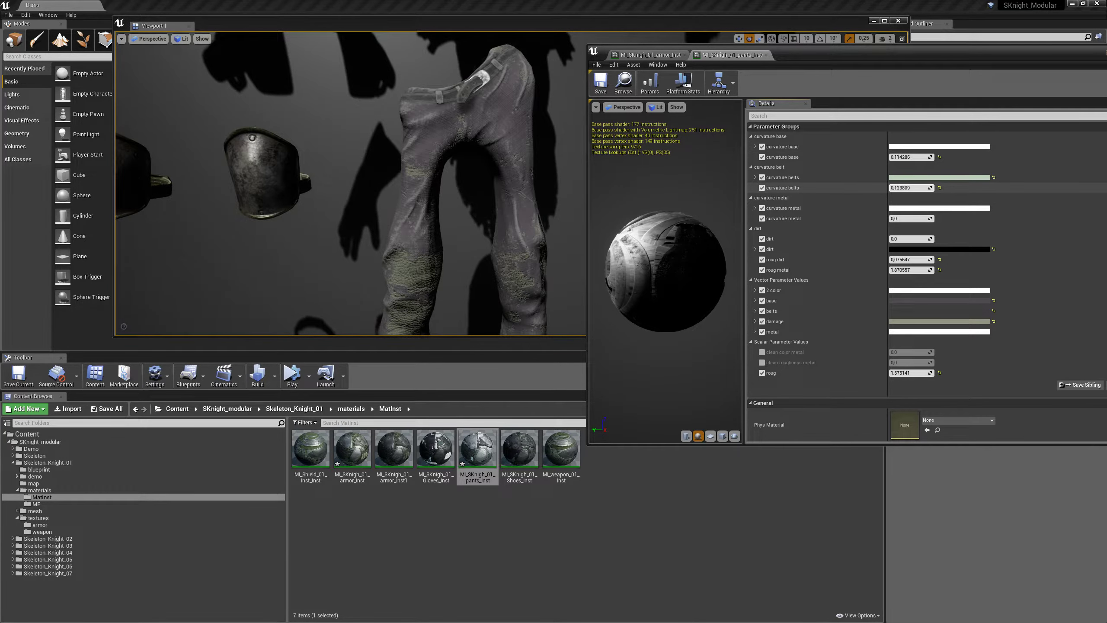
{"action": "right_click_drag", "start_coordinate": [575, 211], "coordinate": [513, 210]}
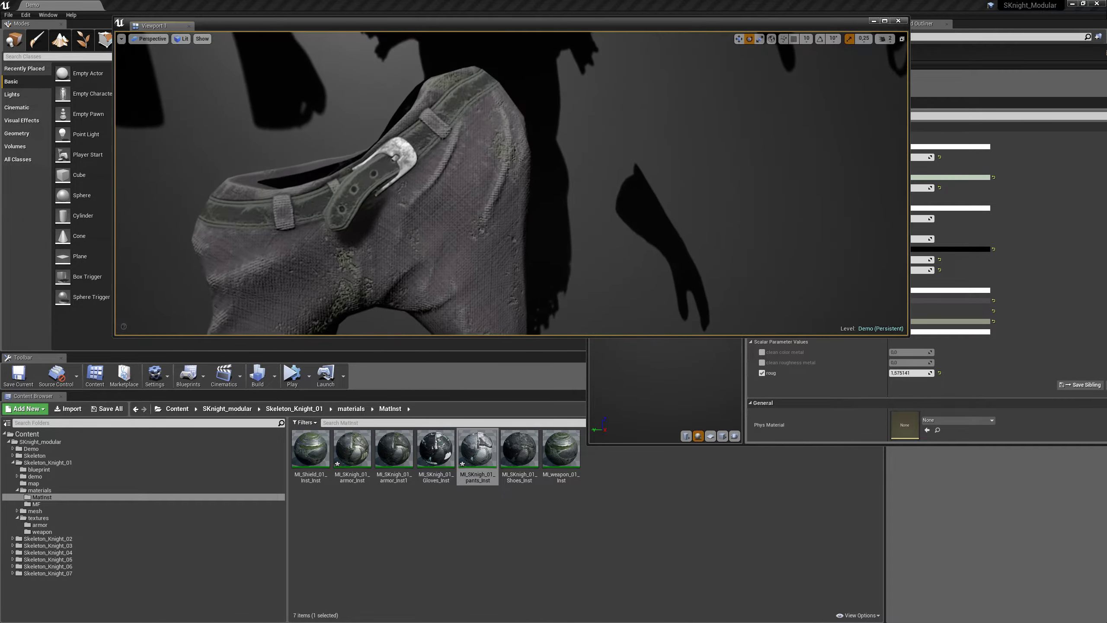
{"action": "left_click", "coordinate": [939, 263]}
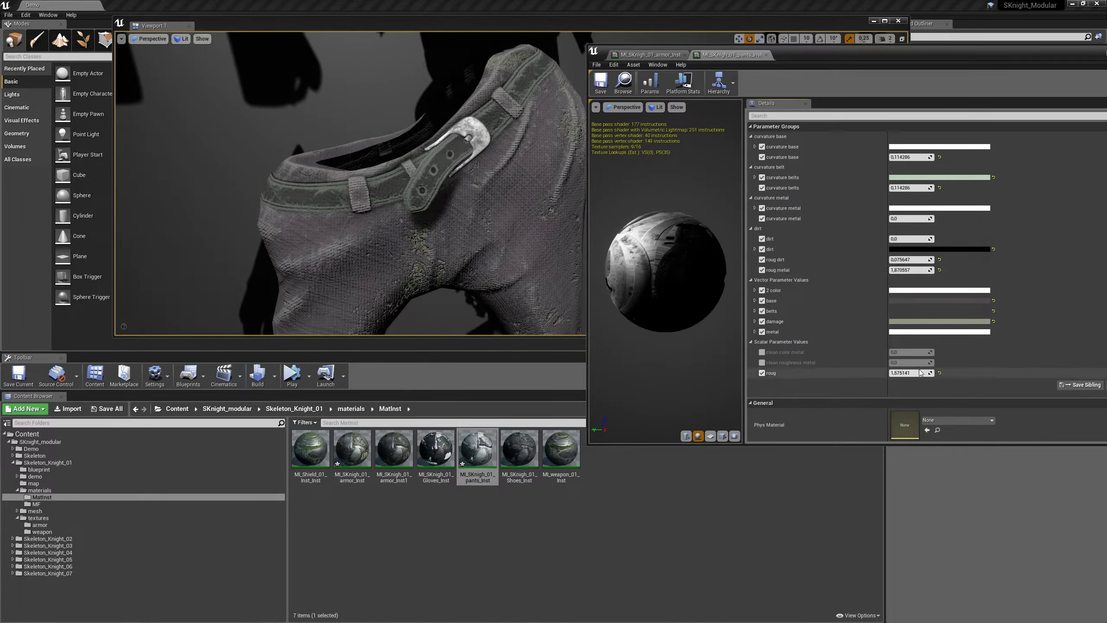
{"action": "mouse_move", "coordinate": [911, 372]}
{"action": "left_mouse_down"}
{"action": "mouse_move", "coordinate": [929, 373]}
{"action": "mouse_move", "coordinate": [902, 341]}
{"action": "left_mouse_up"}
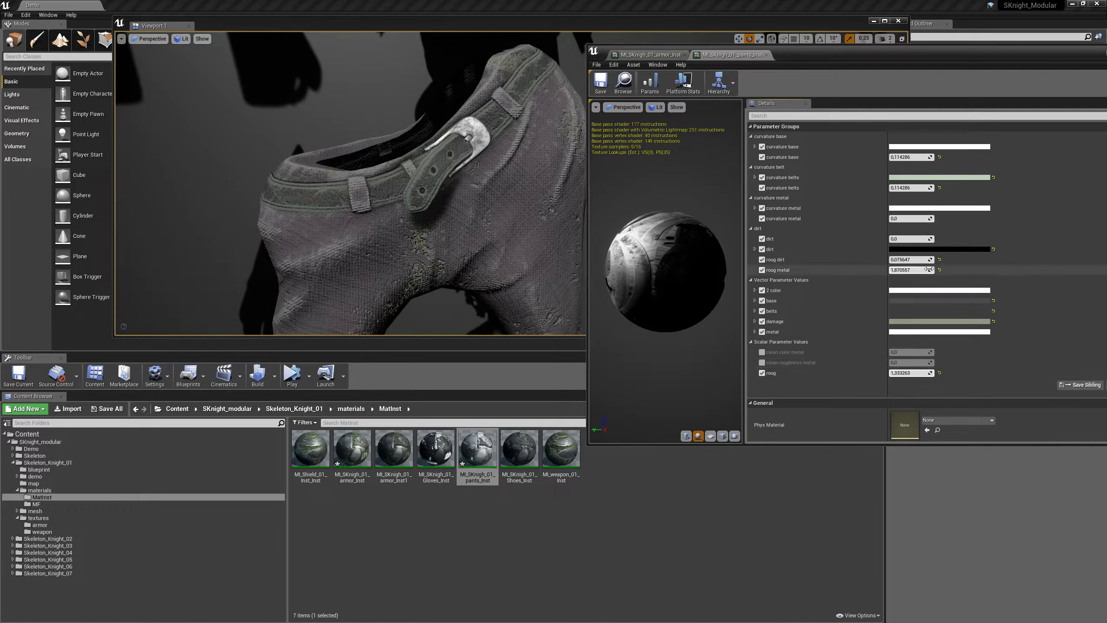
{"action": "left_click_drag", "start_coordinate": [911, 269], "coordinate": [902, 269]}
{"action": "mouse_move", "coordinate": [575, 268]}
{"action": "right_mouse_down"}
{"action": "mouse_move", "coordinate": [575, 306]}
{"action": "mouse_move", "coordinate": [615, 284]}
{"action": "right_mouse_up"}
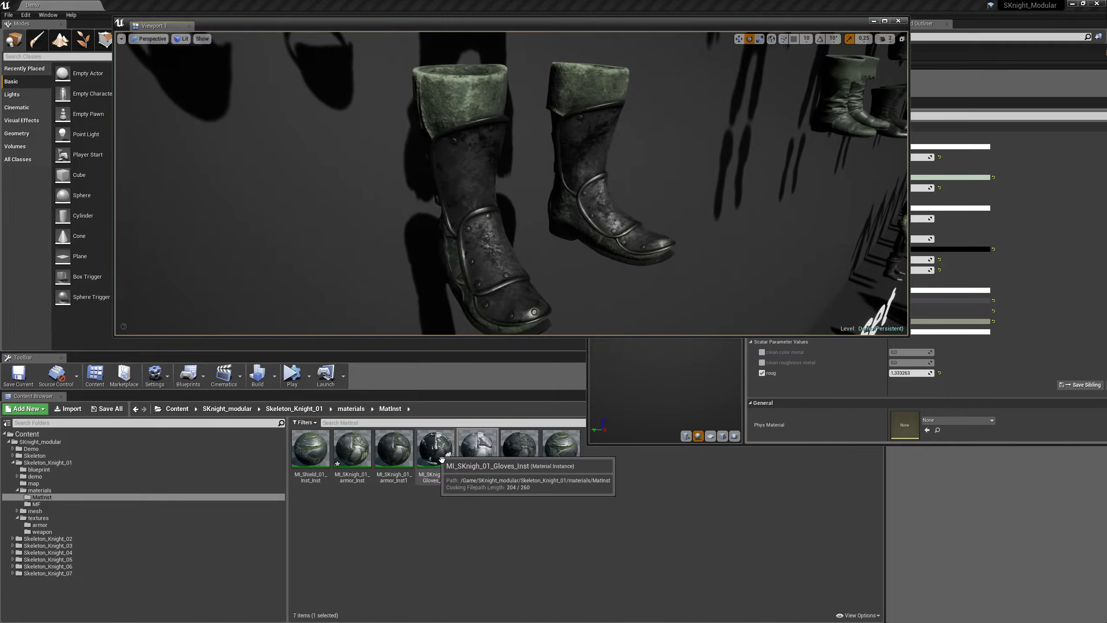
Step: Open MI_SKnigh_01_Shoes_Inst, tint the base colour pale green and darken 2 color slightly
{"action": "double_click", "coordinate": [527, 463]}
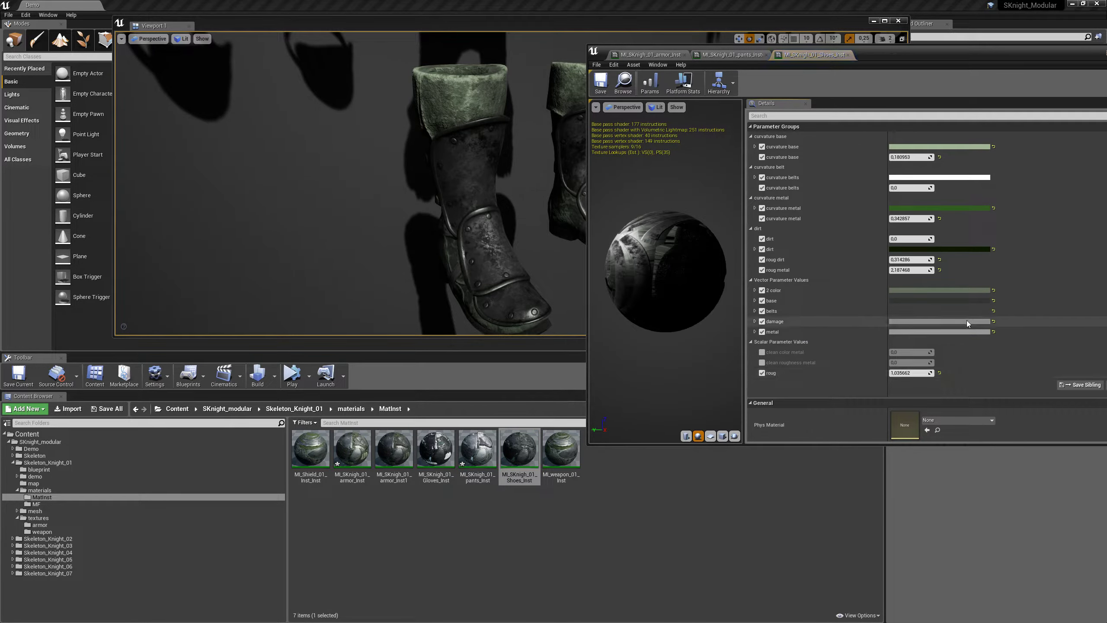
{"action": "left_click", "coordinate": [919, 302]}
{"action": "mouse_move", "coordinate": [861, 408]}
{"action": "left_mouse_down"}
{"action": "mouse_move", "coordinate": [871, 349]}
{"action": "mouse_move", "coordinate": [864, 409]}
{"action": "left_mouse_up"}
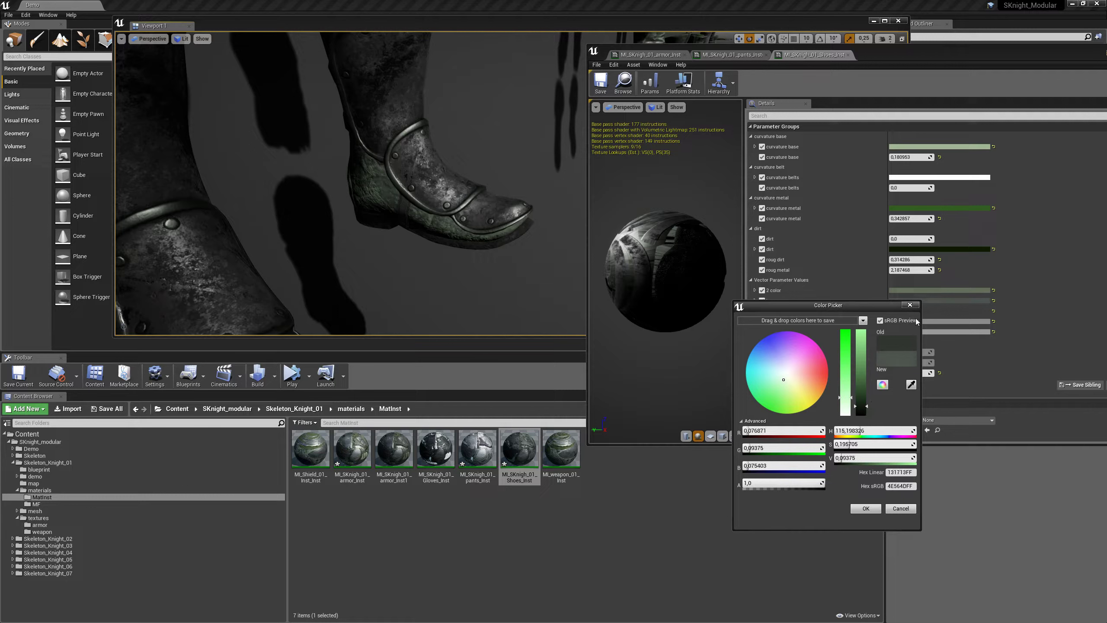
{"action": "left_click", "coordinate": [911, 307]}
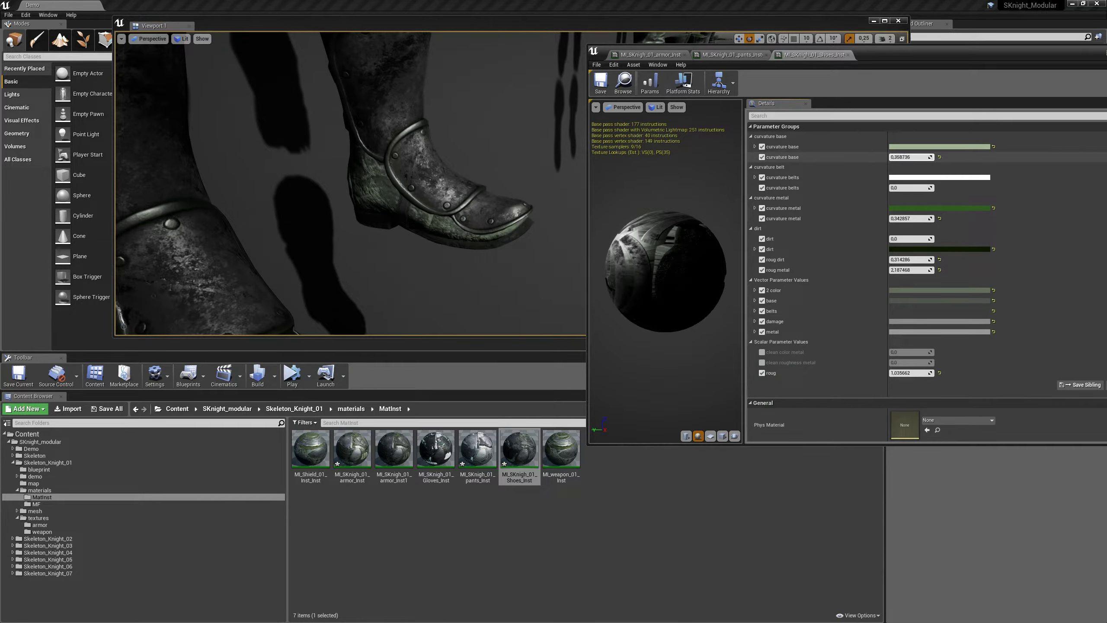
{"action": "left_click", "coordinate": [914, 291]}
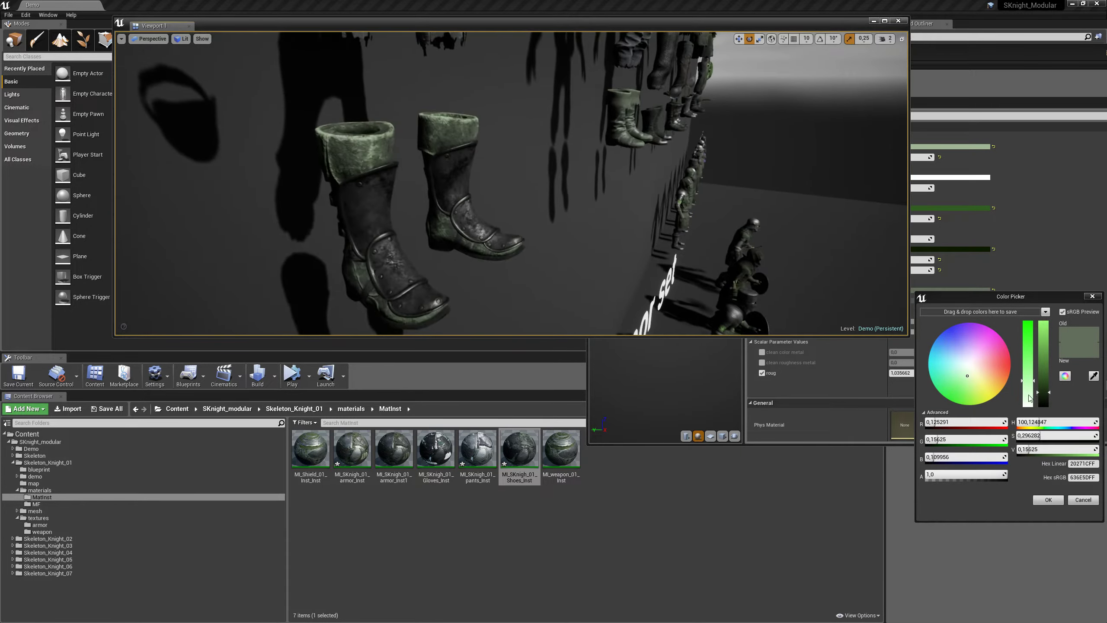
{"action": "left_click_drag", "start_coordinate": [1051, 393], "coordinate": [1051, 396]}
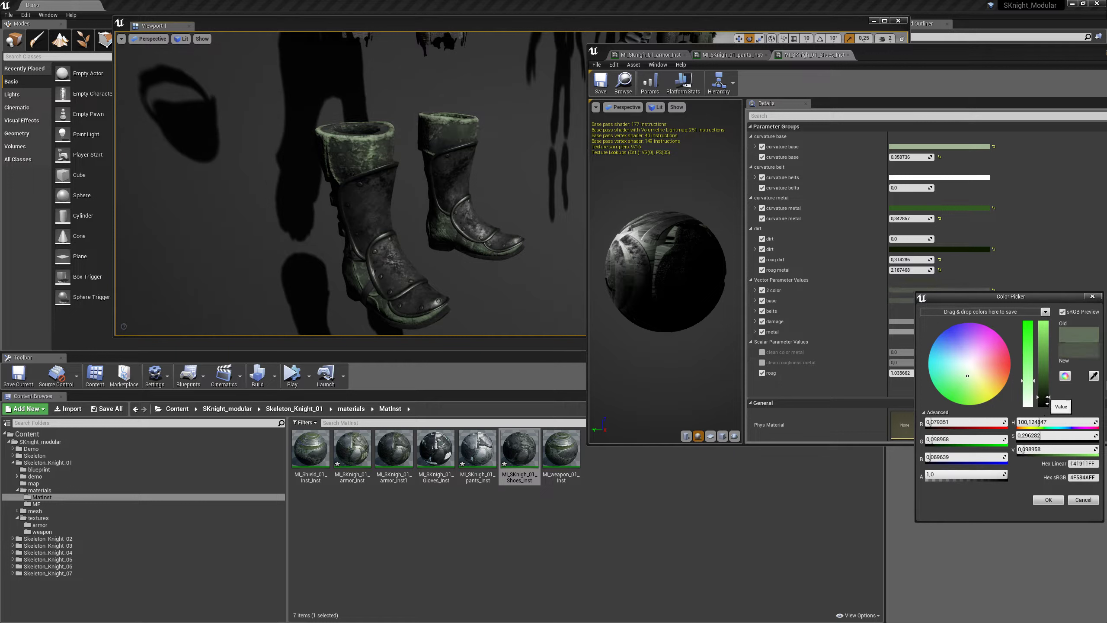
{"action": "left_click", "coordinate": [1092, 297]}
{"action": "left_click", "coordinate": [1010, 217]}
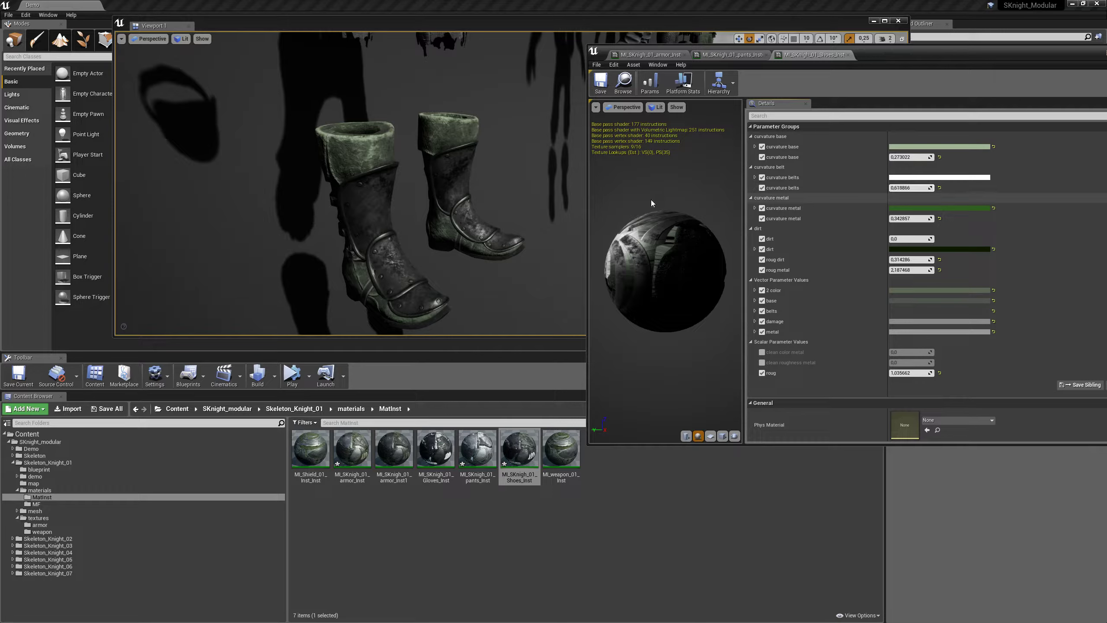
Step: Tint the shoes' curvature belts green and add more dirt
{"action": "left_click_drag", "start_coordinate": [348, 196], "coordinate": [349, 153]}
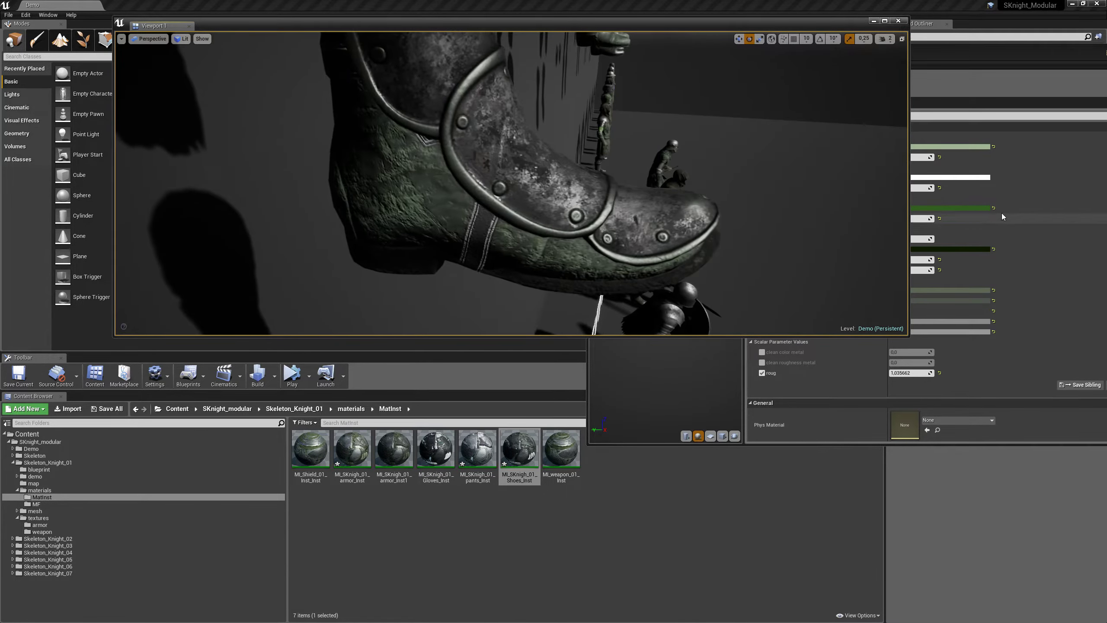
{"action": "left_click", "coordinate": [950, 177]}
{"action": "left_click", "coordinate": [950, 177]}
{"action": "left_click", "coordinate": [787, 276]}
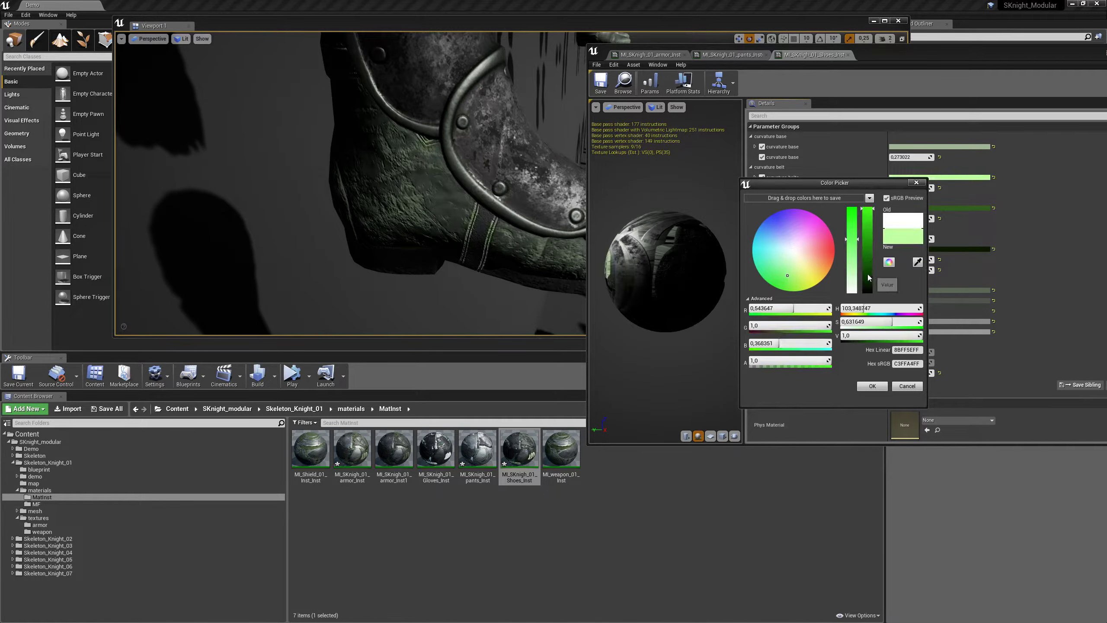
{"action": "left_click_drag", "start_coordinate": [871, 244], "coordinate": [869, 274]}
{"action": "left_click", "coordinate": [917, 183]}
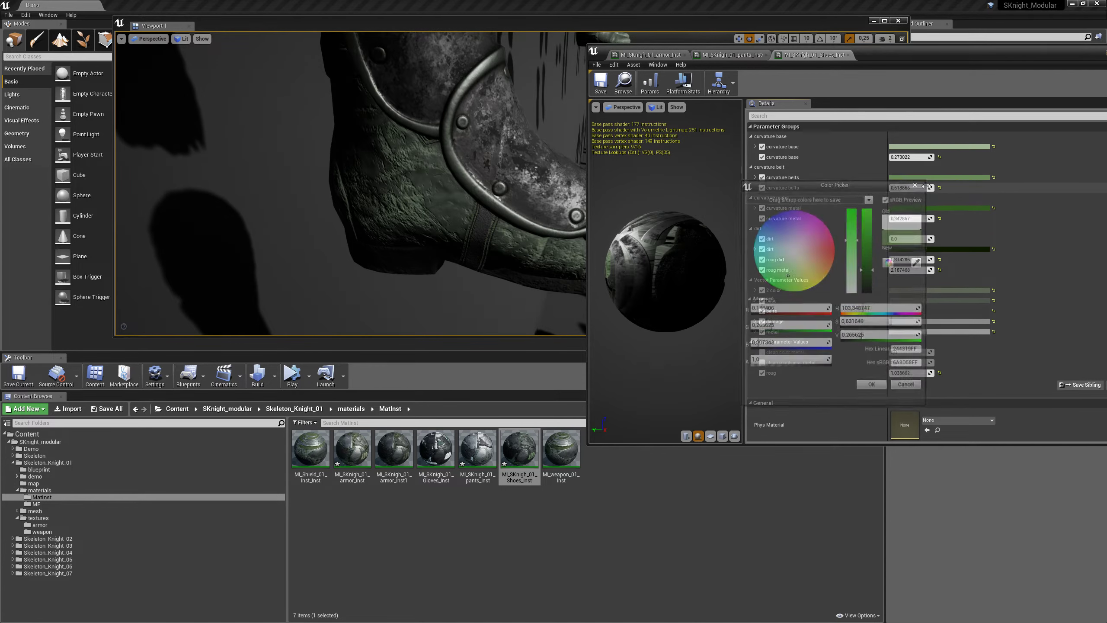
{"action": "mouse_move", "coordinate": [915, 239]}
{"action": "left_mouse_down"}
{"action": "mouse_move", "coordinate": [959, 238]}
{"action": "mouse_move", "coordinate": [898, 239]}
{"action": "left_mouse_up"}
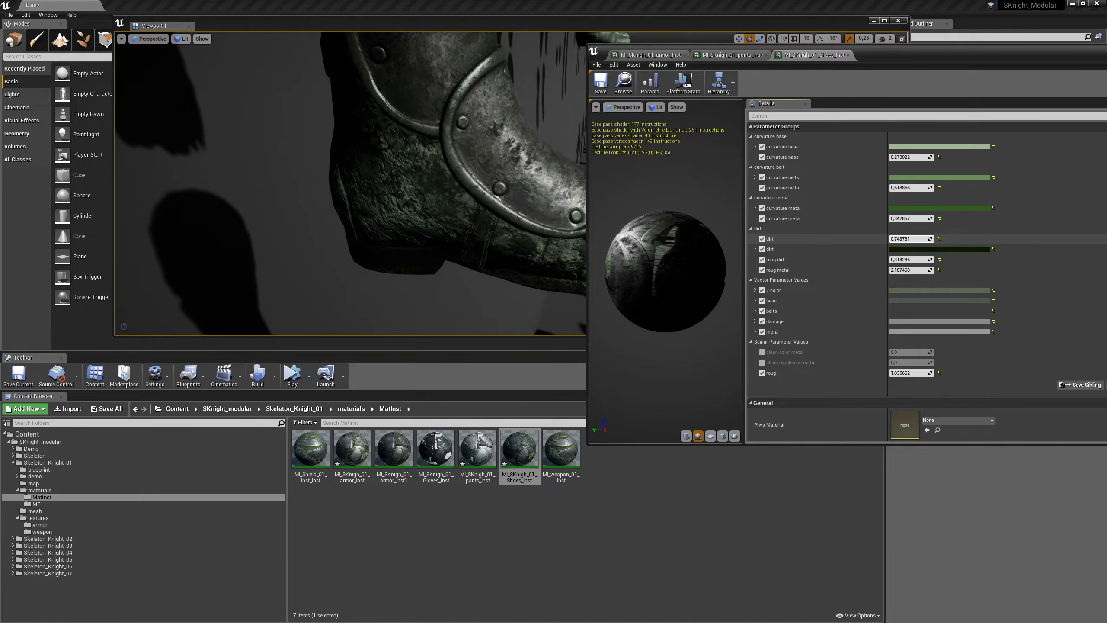
Step: Brighten the belts colour, set metal to mid grey, and enable clean color and roughness metal at 1.0
{"action": "left_click", "coordinate": [910, 312]}
{"action": "left_click", "coordinate": [1038, 424]}
{"action": "left_click_drag", "start_coordinate": [1040, 423], "coordinate": [1048, 414]}
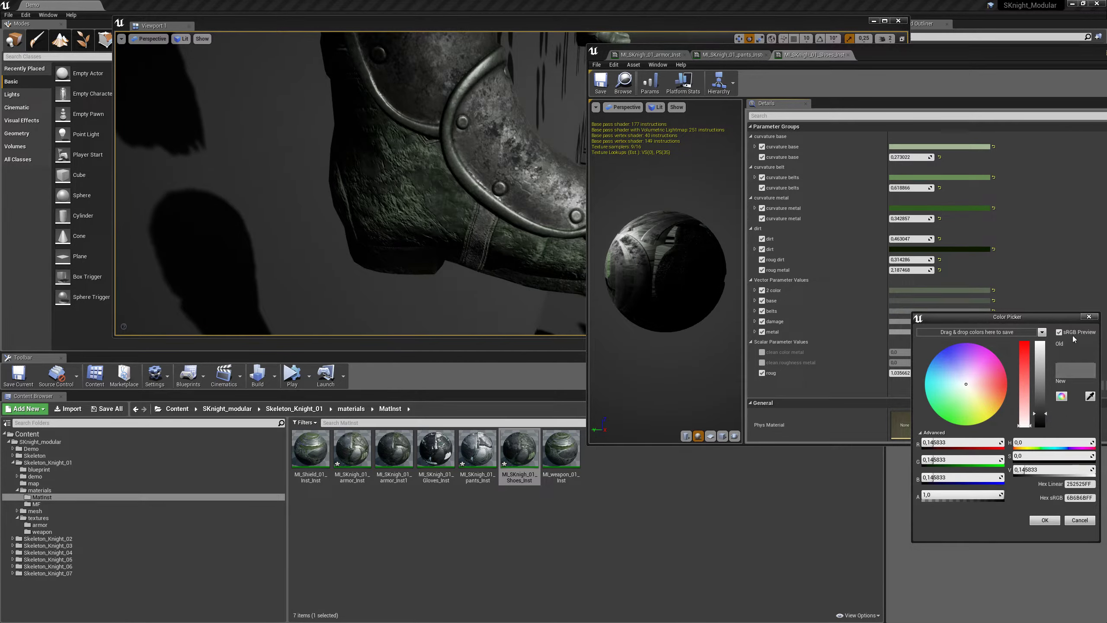
{"action": "left_click", "coordinate": [1090, 317]}
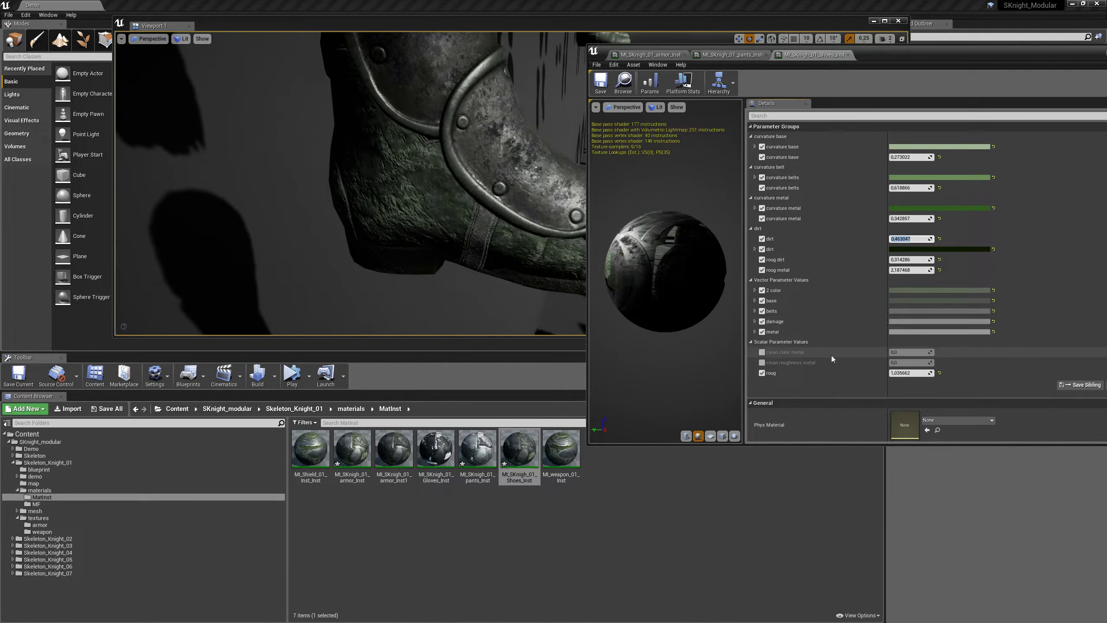
{"action": "left_click", "coordinate": [918, 332]}
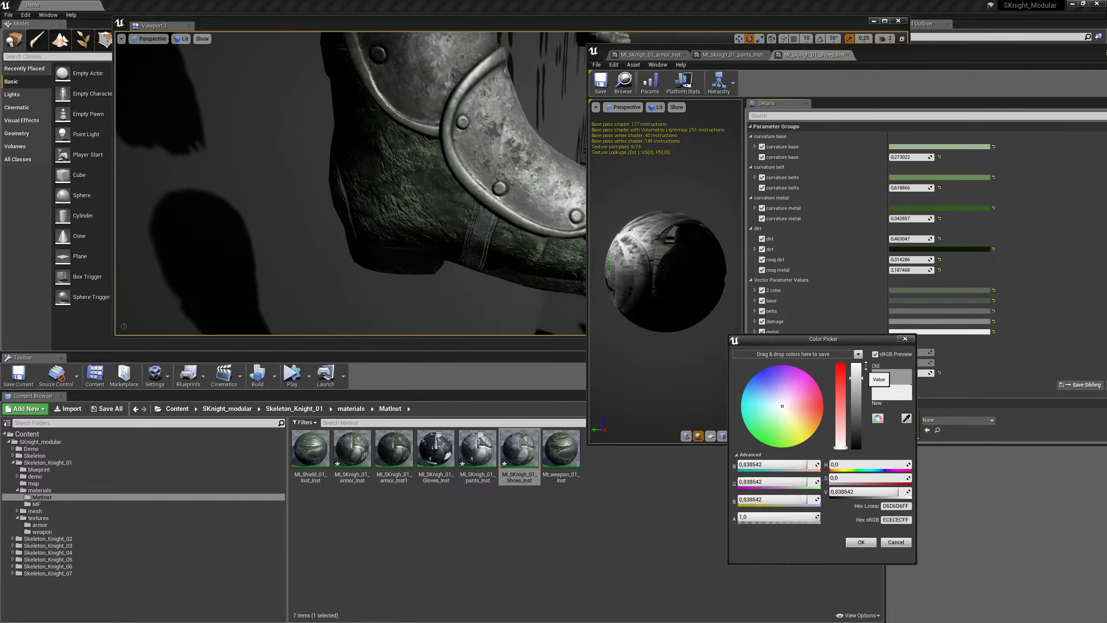
{"action": "left_click", "coordinate": [864, 406]}
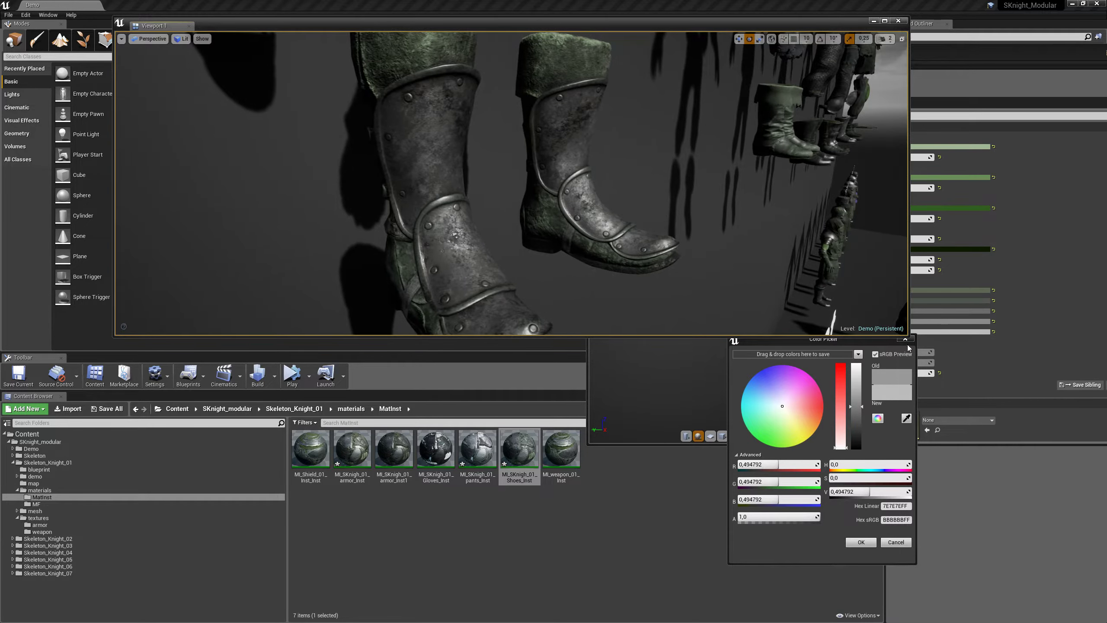
{"action": "left_click", "coordinate": [921, 357]}
{"action": "left_click", "coordinate": [762, 352]}
{"action": "left_click", "coordinate": [762, 362]}
{"action": "left_click", "coordinate": [910, 352]}
Step: Set clean color metal and clean roughness metal to 1 and lower roug metal for glossier boots
{"action": "type", "text": "1"}
{"action": "left_click", "coordinate": [909, 363]}
{"action": "type", "text": "1"}
{"action": "key", "text": "Return"}
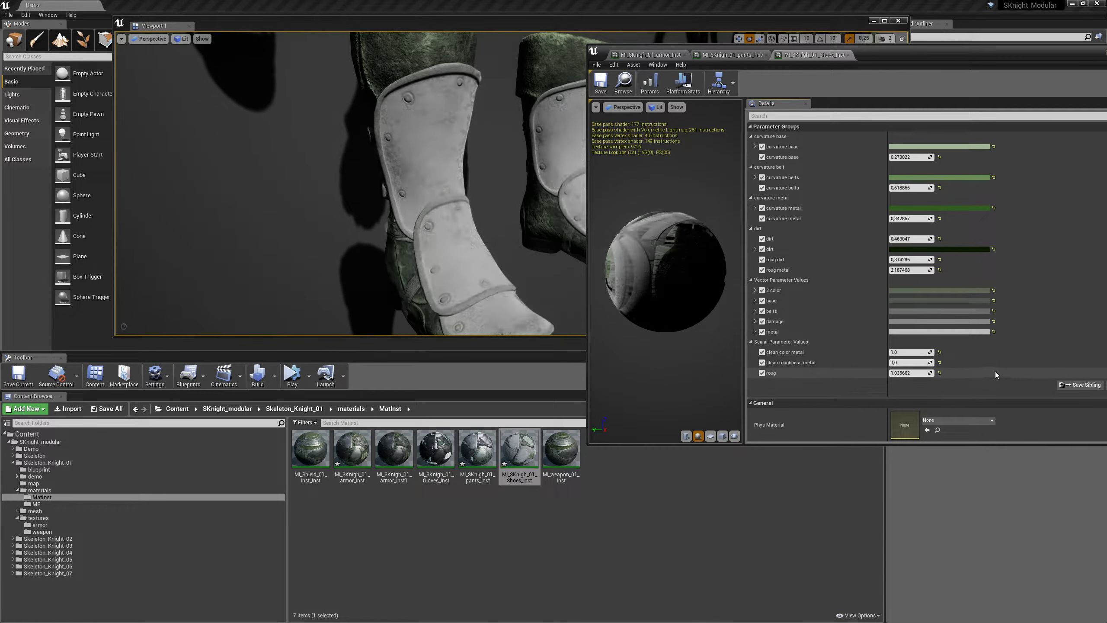
{"action": "mouse_move", "coordinate": [910, 270]}
{"action": "left_mouse_down"}
{"action": "mouse_move", "coordinate": [890, 270]}
{"action": "mouse_move", "coordinate": [928, 270]}
{"action": "left_mouse_up"}
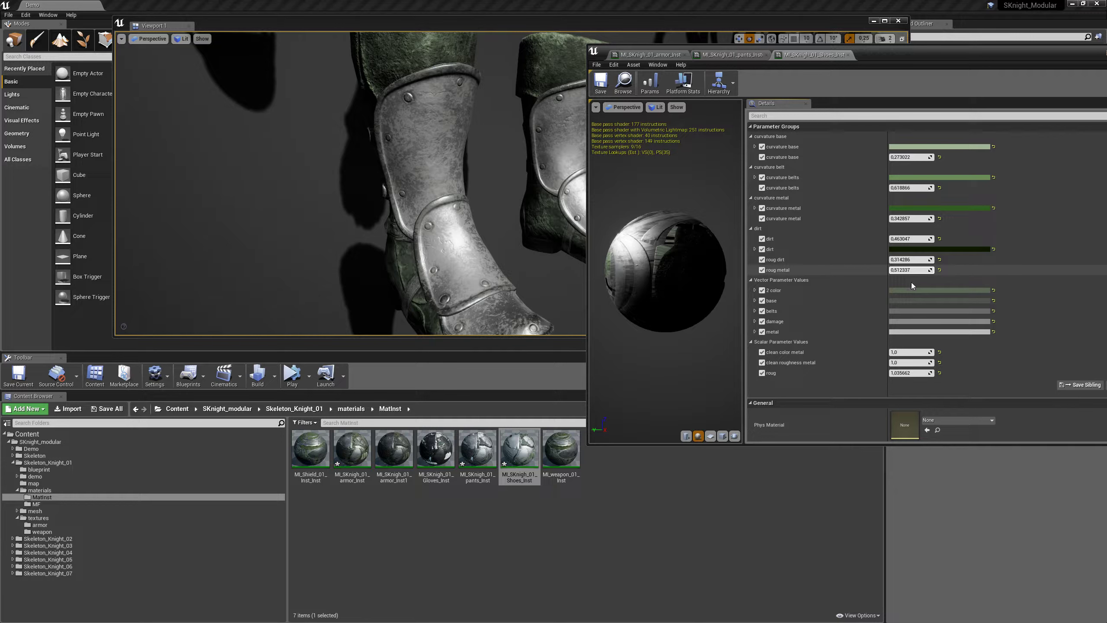
Step: Darken the metal colour to dark grey; set clean color metal 0.2, clean roughness metal 0.266666
{"action": "left_click_drag", "start_coordinate": [512, 223], "coordinate": [512, 244]}
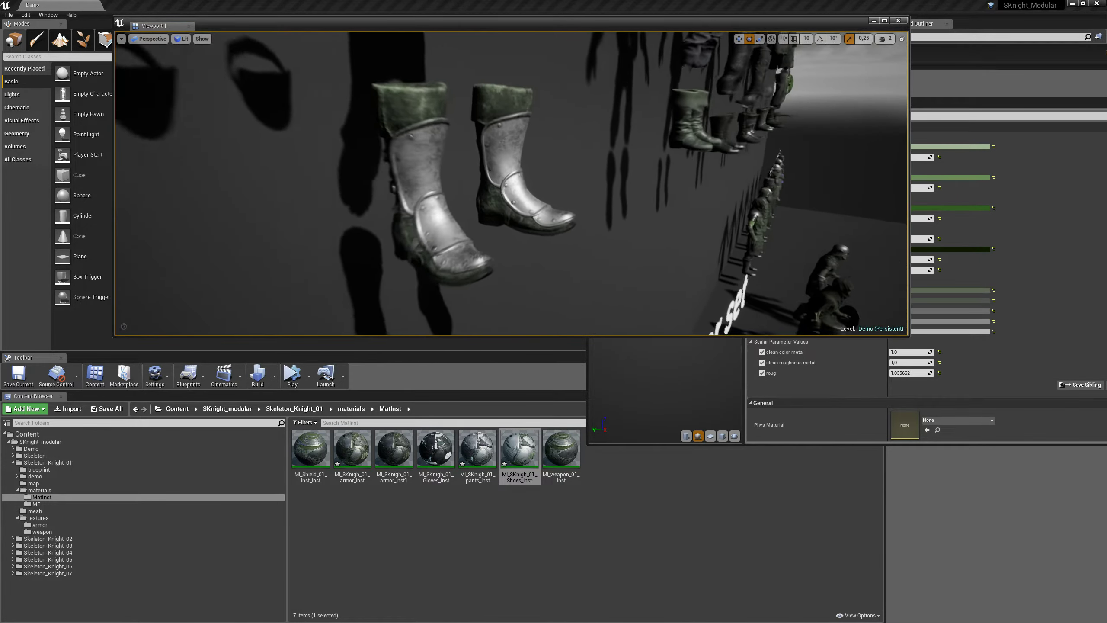
{"action": "left_click", "coordinate": [974, 330]}
{"action": "mouse_move", "coordinate": [908, 416]}
{"action": "left_mouse_down"}
{"action": "mouse_move", "coordinate": [905, 444]}
{"action": "mouse_move", "coordinate": [904, 410]}
{"action": "left_mouse_up"}
{"action": "left_click", "coordinate": [953, 340]}
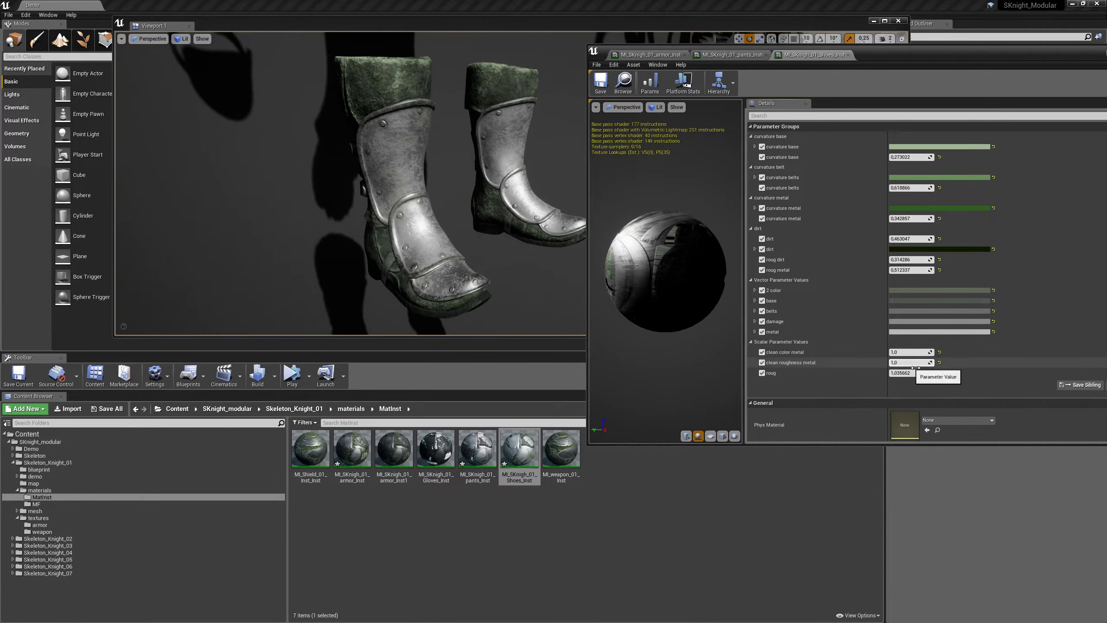
{"action": "mouse_move", "coordinate": [915, 362]}
{"action": "left_mouse_down"}
{"action": "mouse_move", "coordinate": [898, 352]}
{"action": "mouse_move", "coordinate": [929, 362]}
{"action": "left_mouse_up"}
{"action": "left_click_drag", "start_coordinate": [911, 270], "coordinate": [935, 270]}
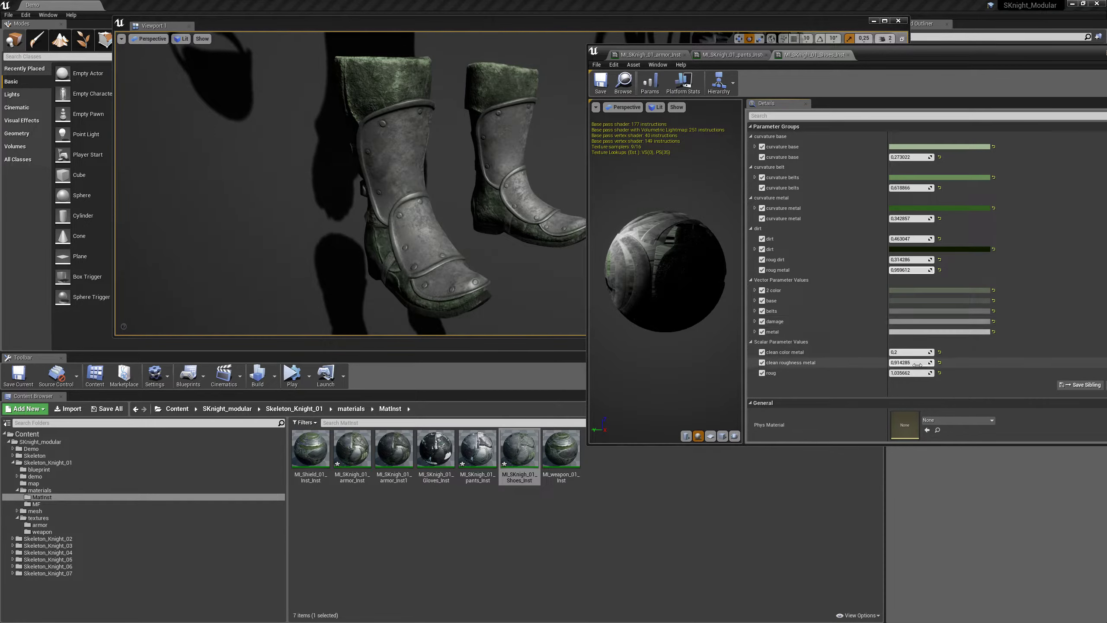
{"action": "left_click_drag", "start_coordinate": [911, 363], "coordinate": [898, 362]}
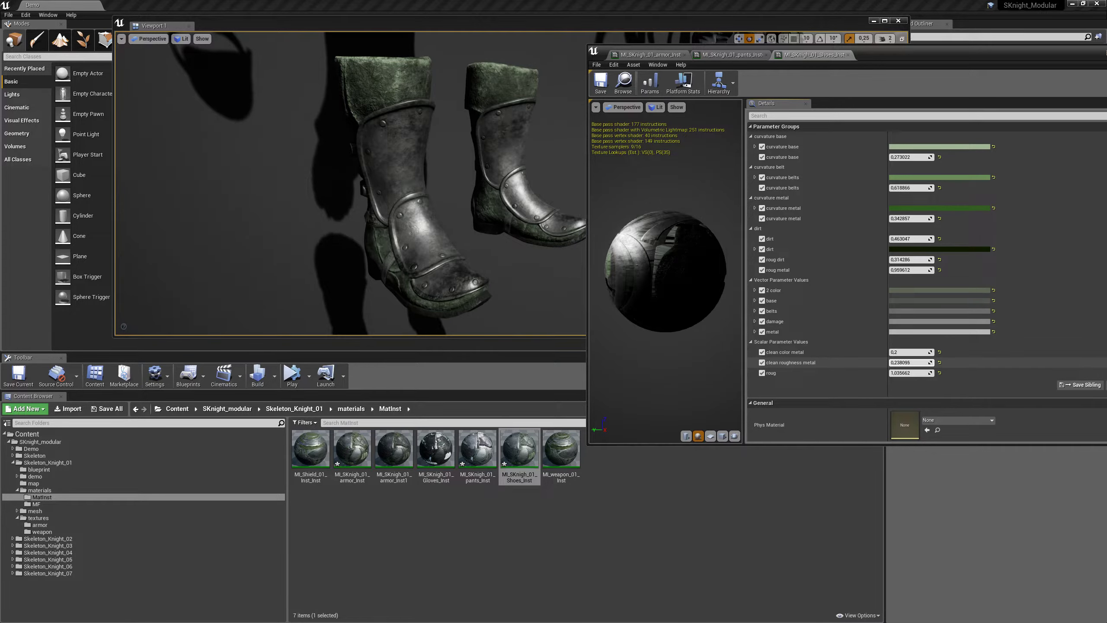
{"action": "right_click_drag", "start_coordinate": [349, 174], "coordinate": [332, 209]}
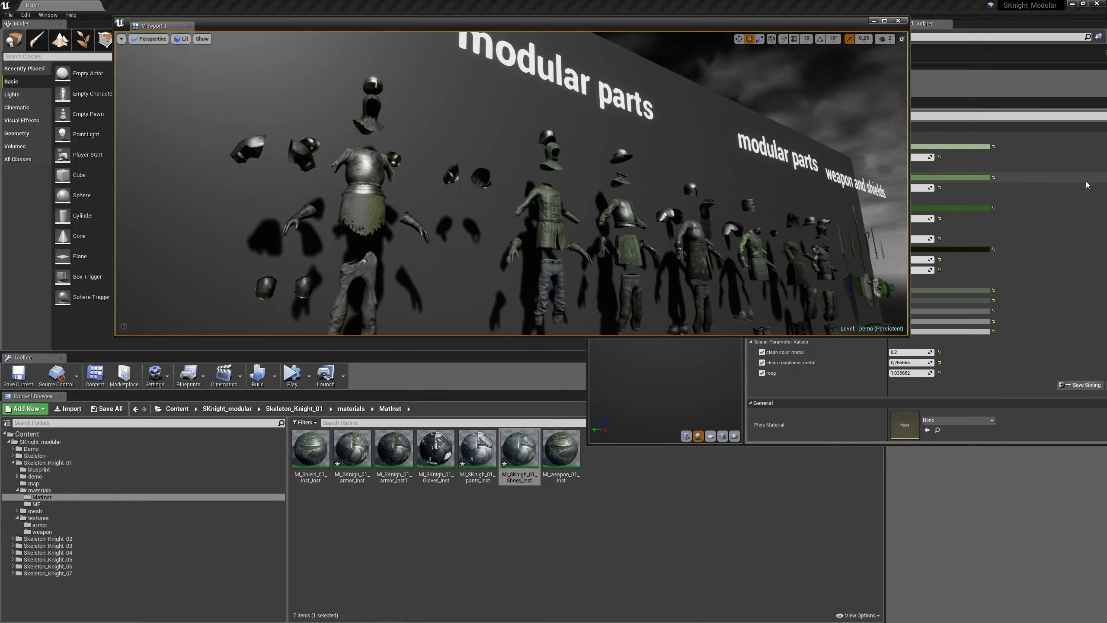
Step: Switch to MI_SKnigh_01_armor_Inst and lower its curvature metal value
{"action": "right_click_drag", "start_coordinate": [616, 183], "coordinate": [598, 214]}
{"action": "left_click", "coordinate": [1083, 318]}
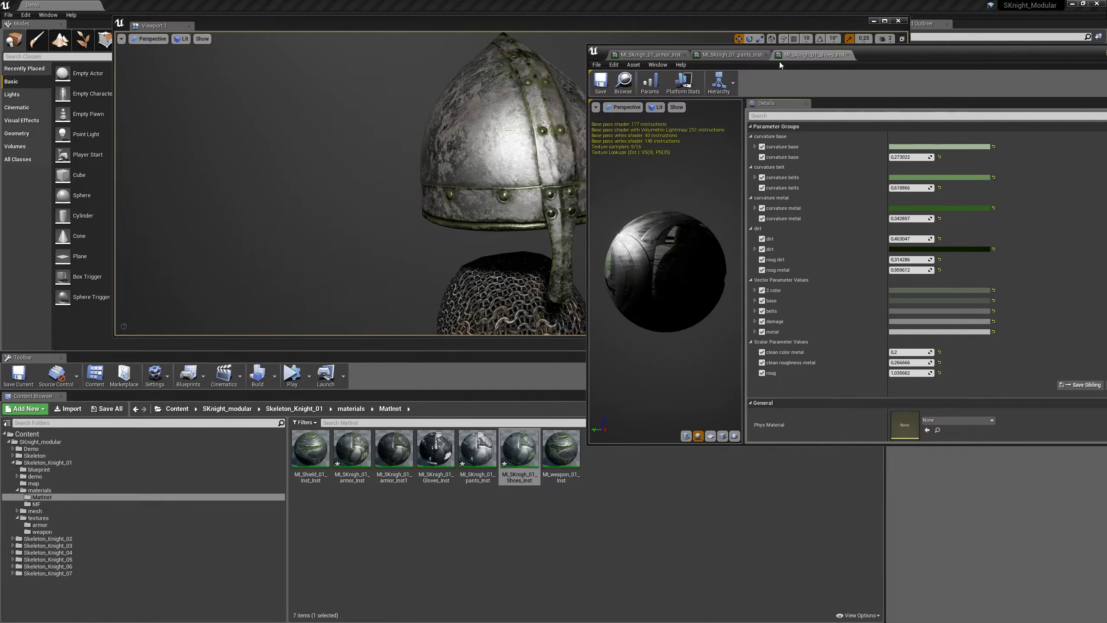
{"action": "left_click", "coordinate": [672, 56]}
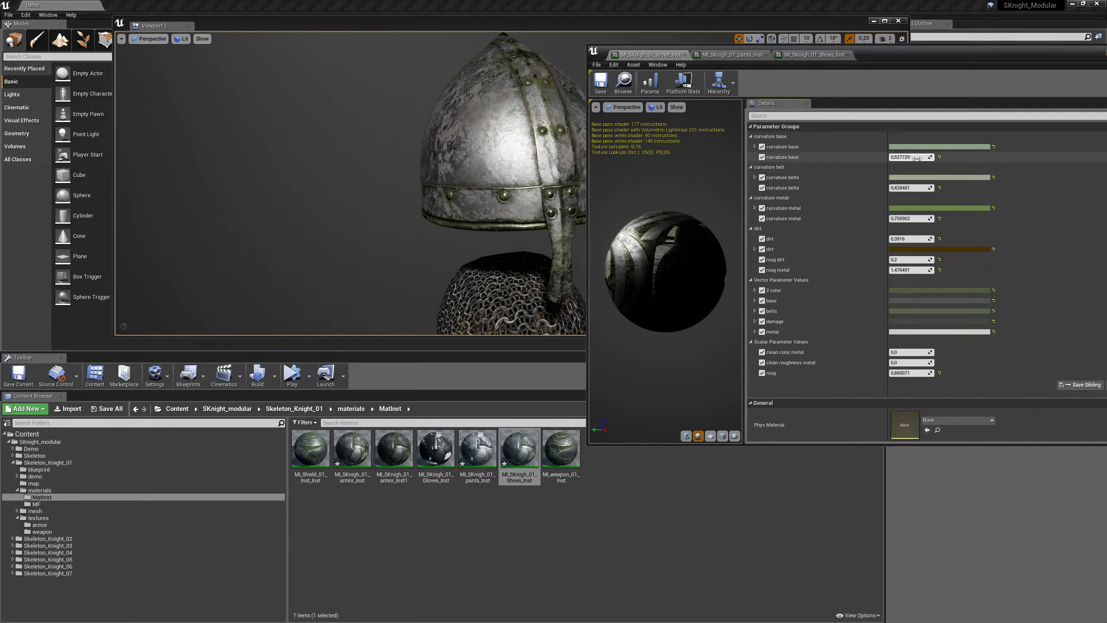
{"action": "left_click_drag", "start_coordinate": [908, 218], "coordinate": [889, 218]}
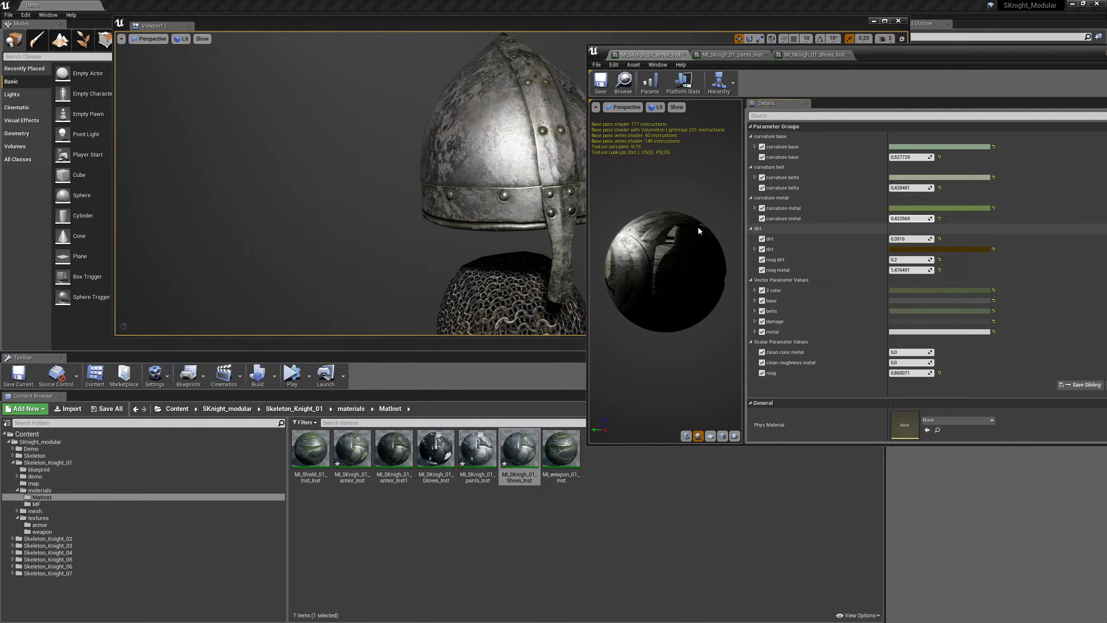
Step: Close the material editor and collapse the Skeleton_Knight_01 folder
{"action": "right_click_drag", "start_coordinate": [480, 196], "coordinate": [501, 201]}
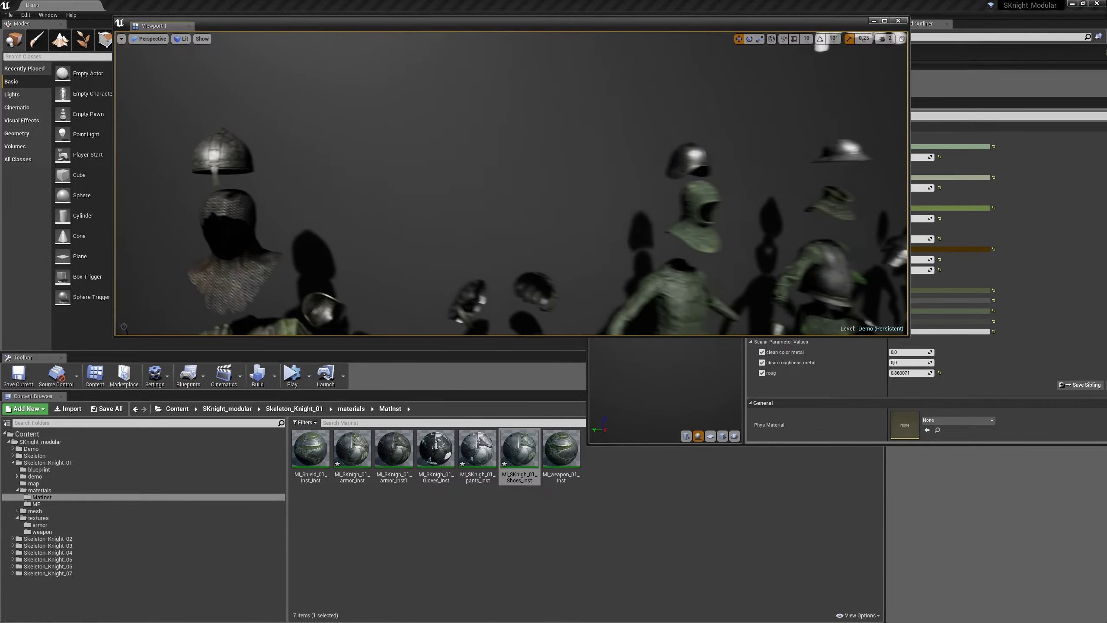
{"action": "left_click", "coordinate": [982, 159]}
{"action": "left_click_drag", "start_coordinate": [1035, 60], "coordinate": [882, 99]}
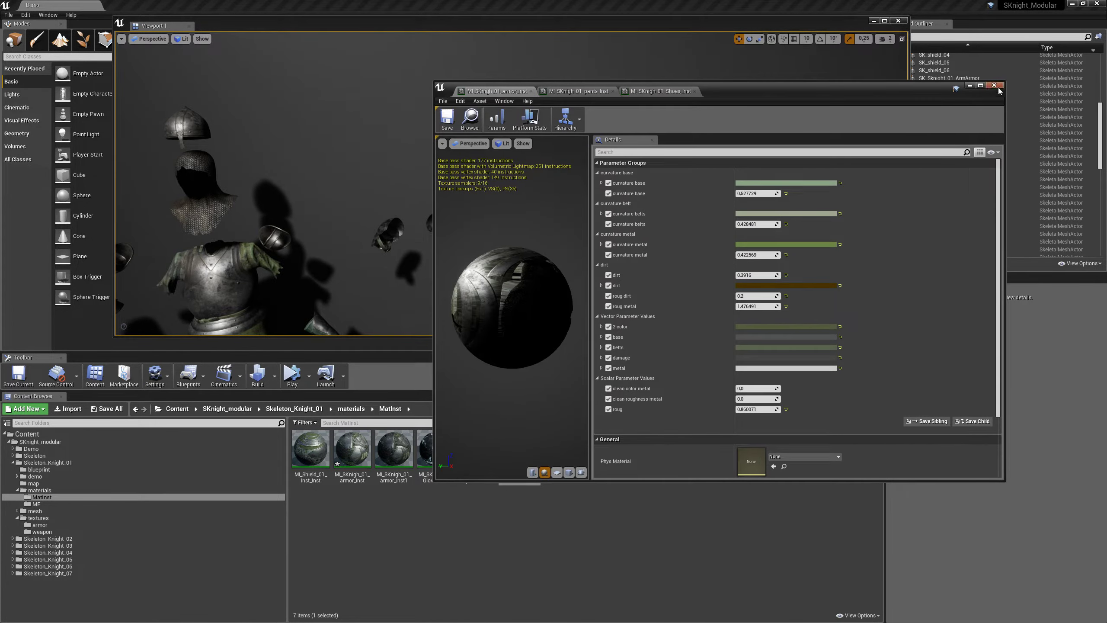
{"action": "left_click", "coordinate": [994, 86]}
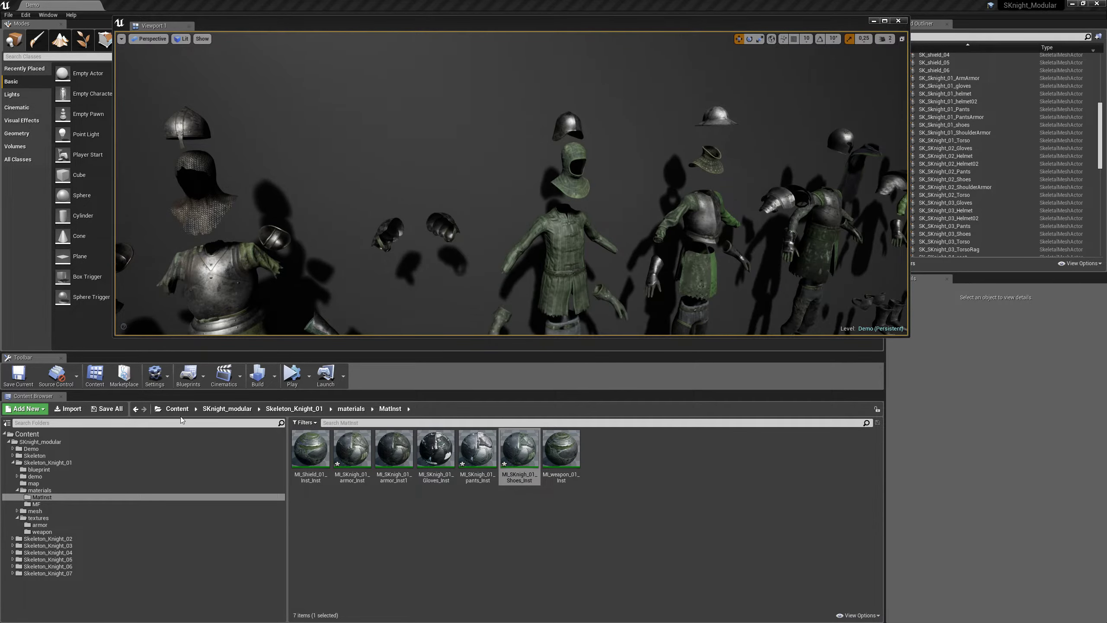
{"action": "left_click", "coordinate": [13, 463]}
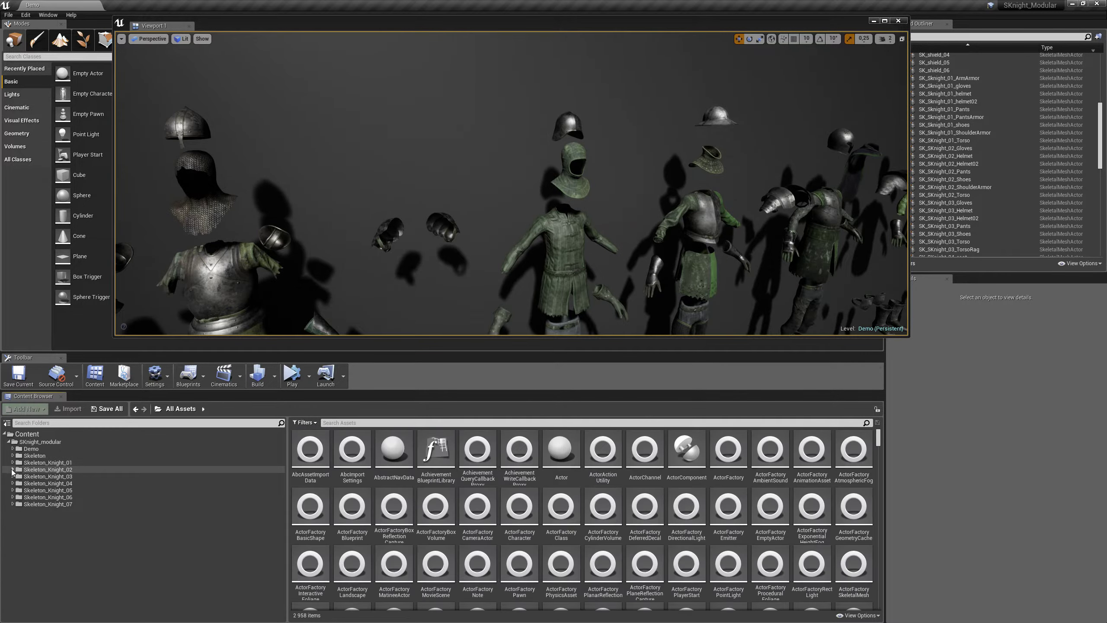
Step: Open MI_SKnigh_02_armor_Inst from Skeleton_Knight_02's MatInst folder
{"action": "left_click", "coordinate": [35, 499]}
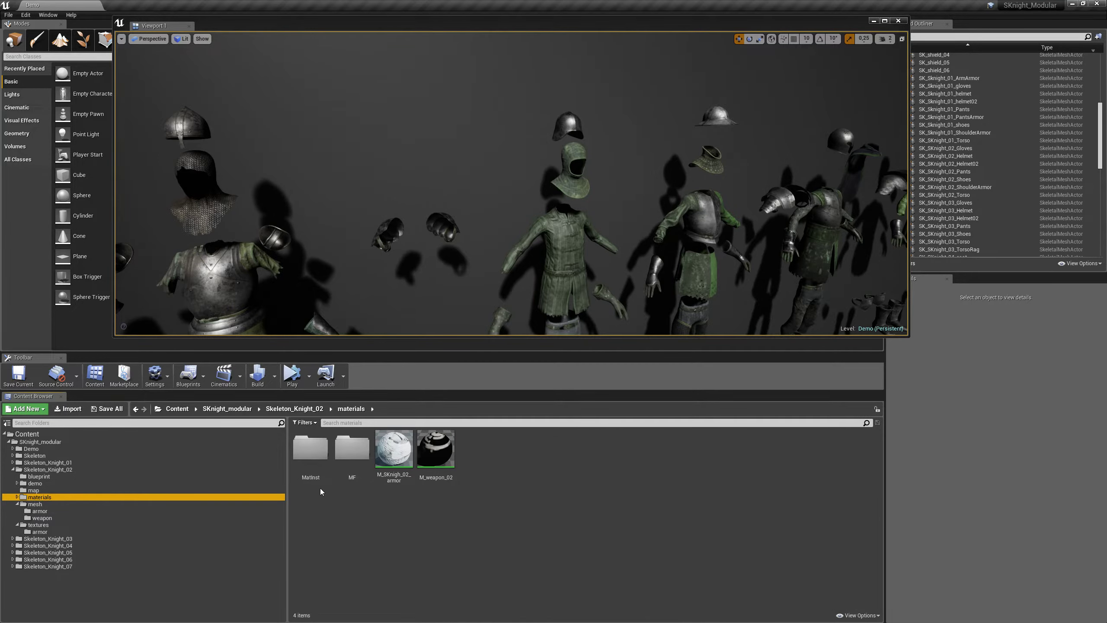
{"action": "double_click", "coordinate": [310, 452]}
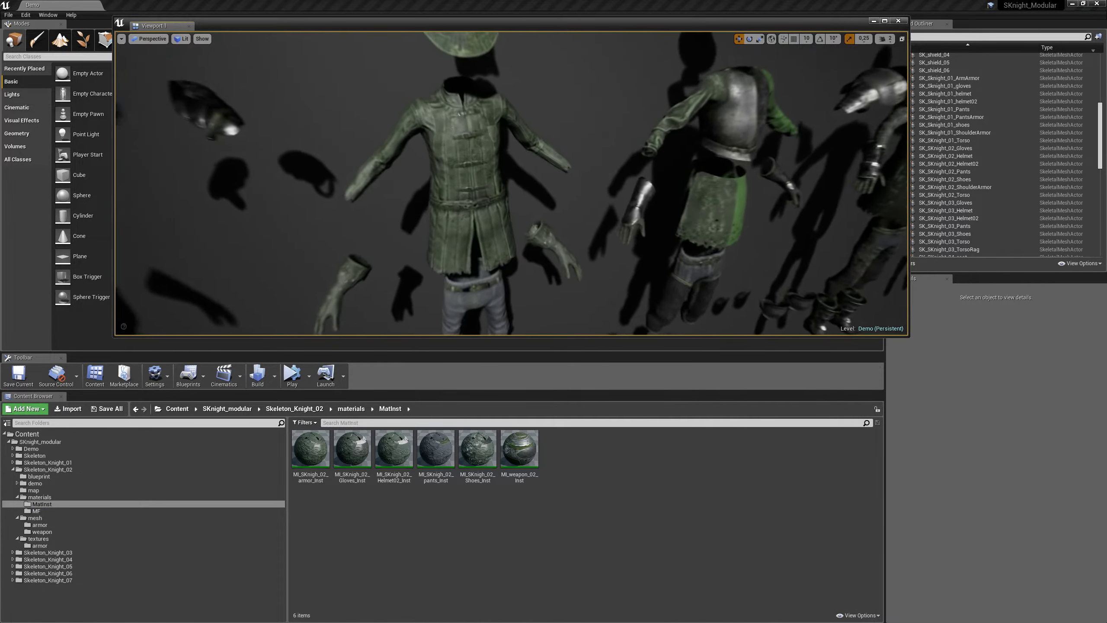
{"action": "double_click", "coordinate": [324, 482]}
{"action": "left_click_drag", "start_coordinate": [855, 82], "coordinate": [1002, 68]}
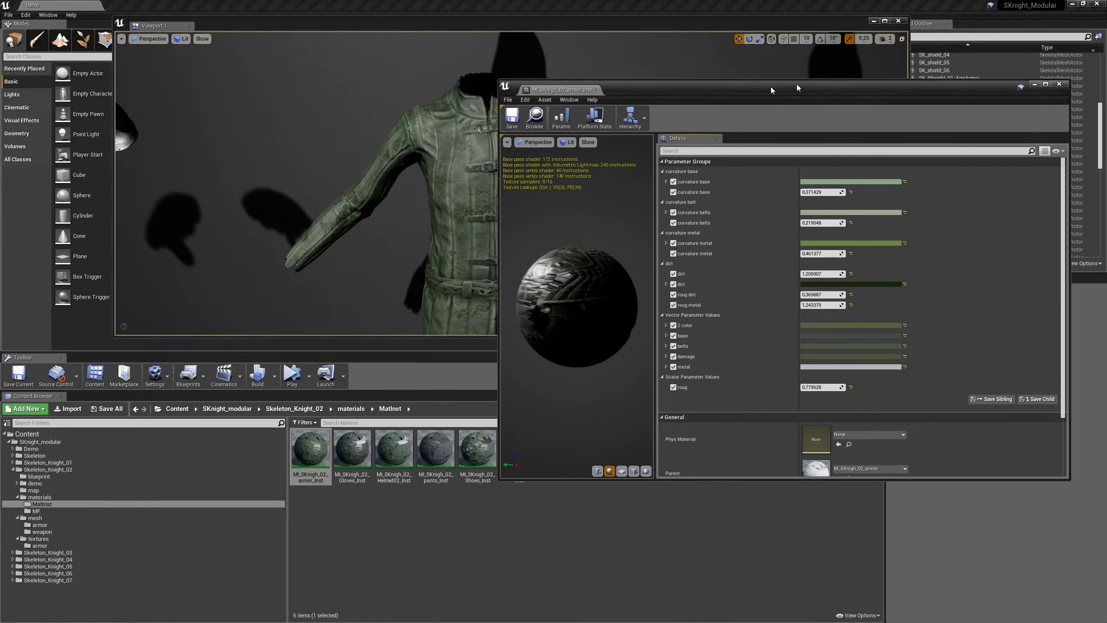
Step: Change the jacket base colour to a muted dark green and close the material instance
{"action": "left_click", "coordinate": [900, 326]}
{"action": "mouse_move", "coordinate": [1038, 419]}
{"action": "left_mouse_down"}
{"action": "mouse_move", "coordinate": [1038, 431]}
{"action": "mouse_move", "coordinate": [1039, 421]}
{"action": "left_mouse_up"}
{"action": "left_click_drag", "start_coordinate": [958, 406], "coordinate": [963, 403]}
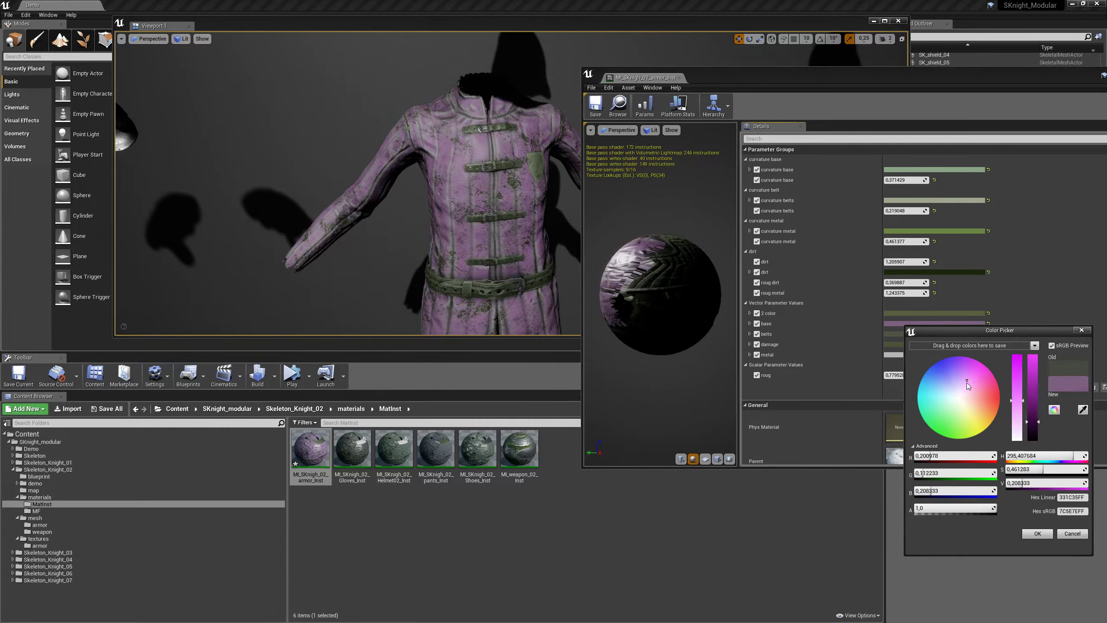
{"action": "left_click_drag", "start_coordinate": [1038, 422], "coordinate": [1038, 439]}
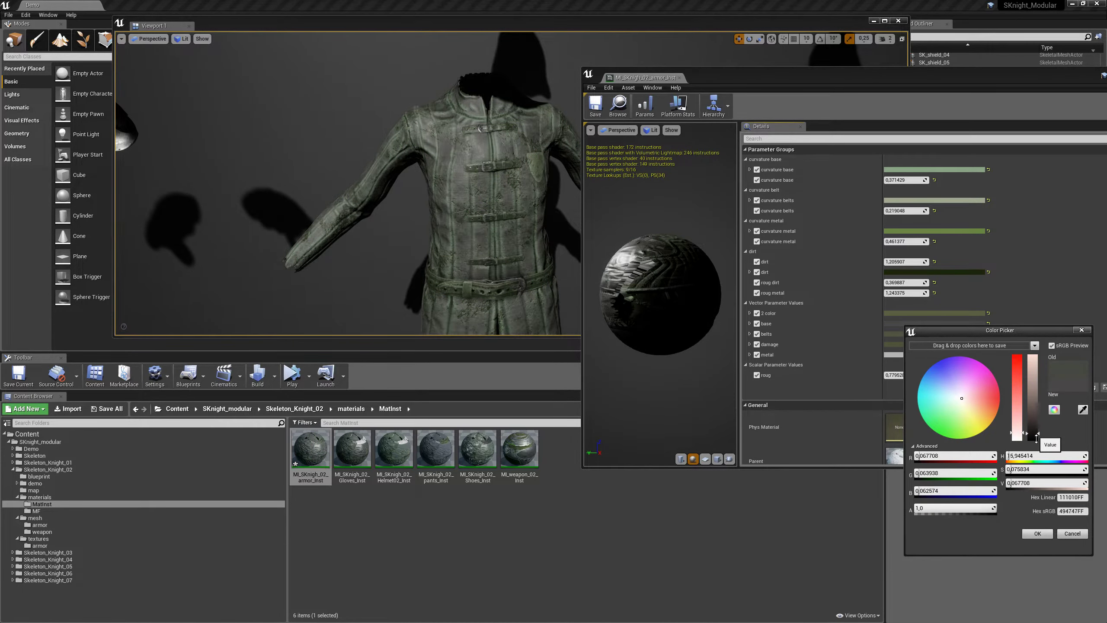
{"action": "left_click", "coordinate": [1081, 330]}
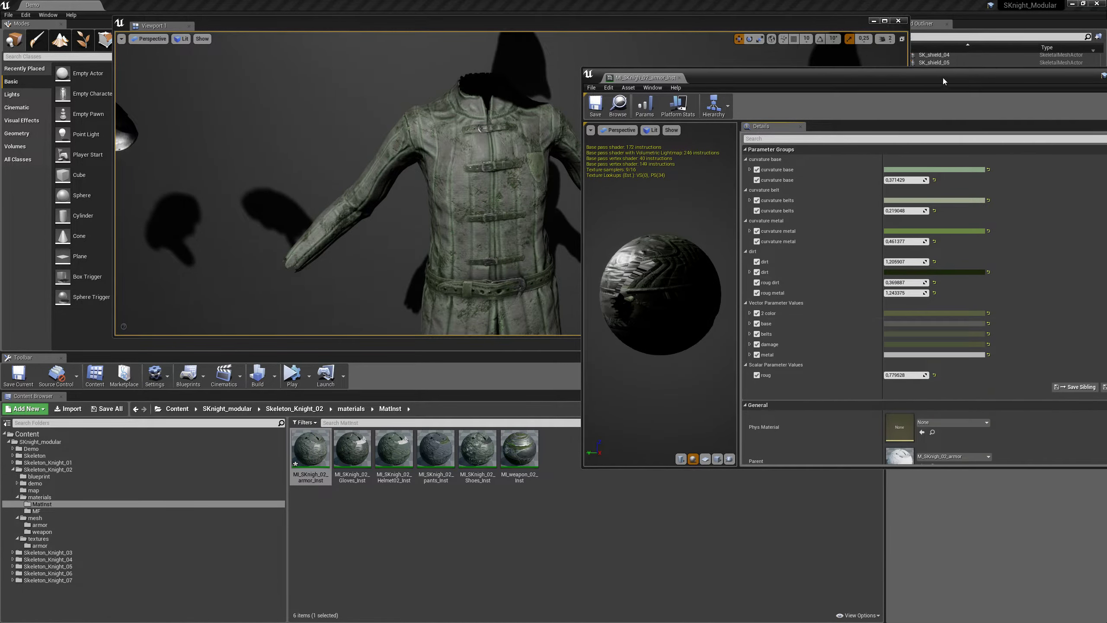
{"action": "double_click", "coordinate": [943, 78]}
{"action": "left_click", "coordinate": [1002, 88]}
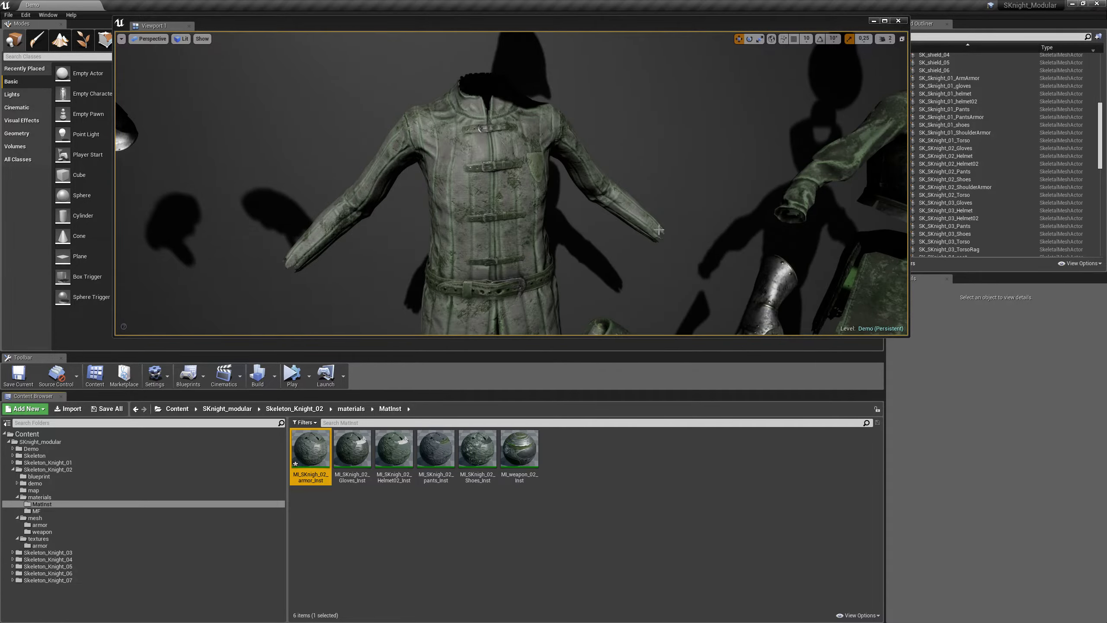
{"action": "right_click_drag", "start_coordinate": [659, 229], "coordinate": [659, 230]}
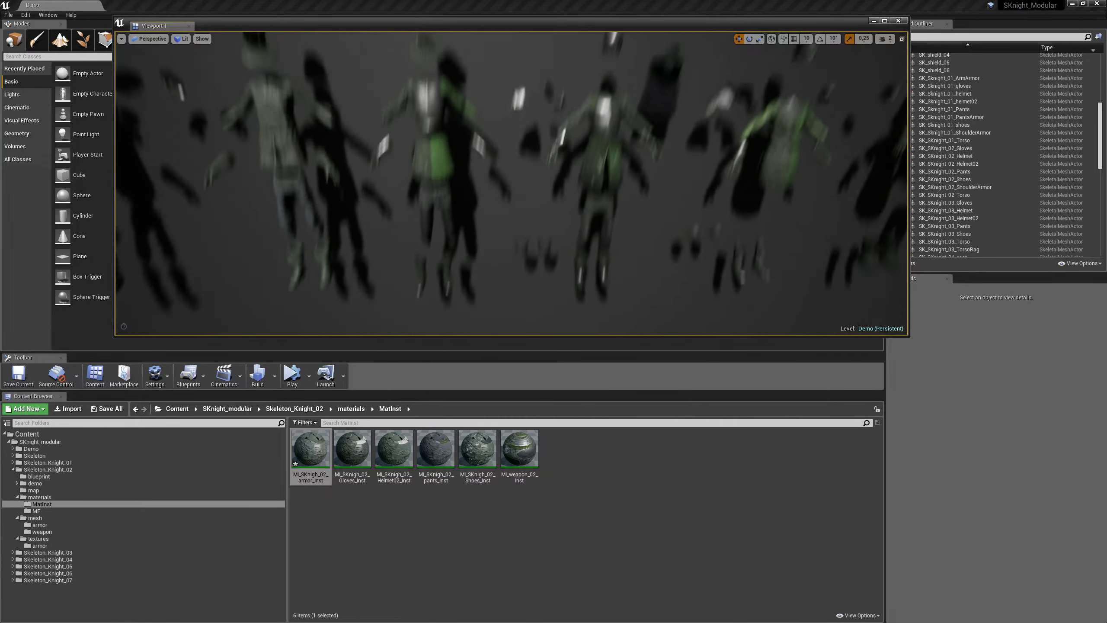
Step: Collapse Skeleton_Knight_02 and browse the Skeleton map, mesh and textures folders
{"action": "left_click", "coordinate": [12, 469]}
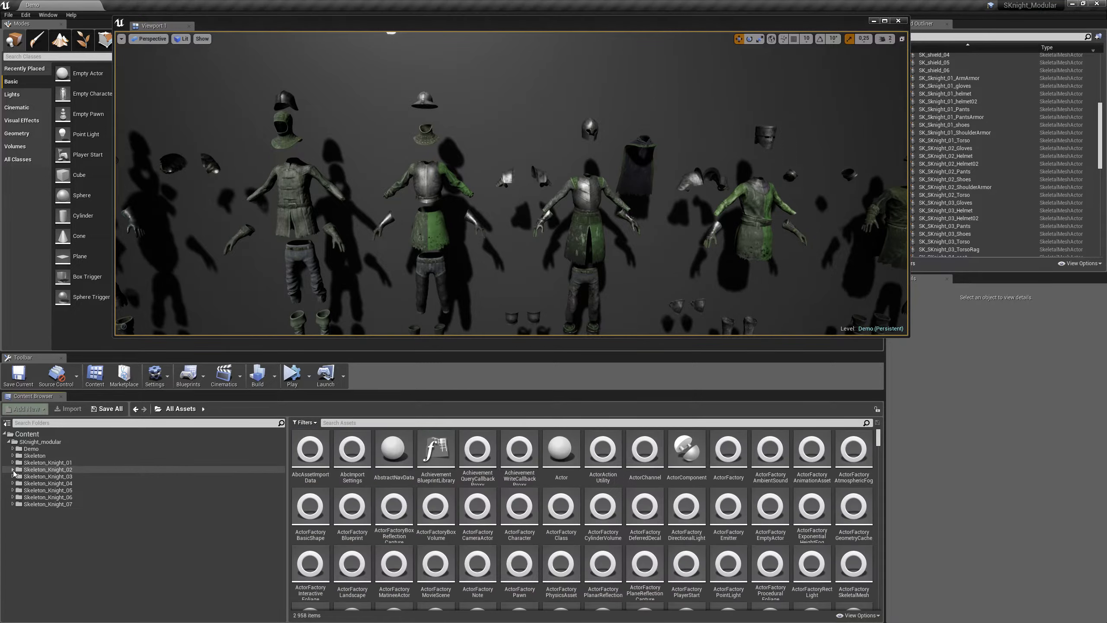
{"action": "left_click", "coordinate": [44, 463]}
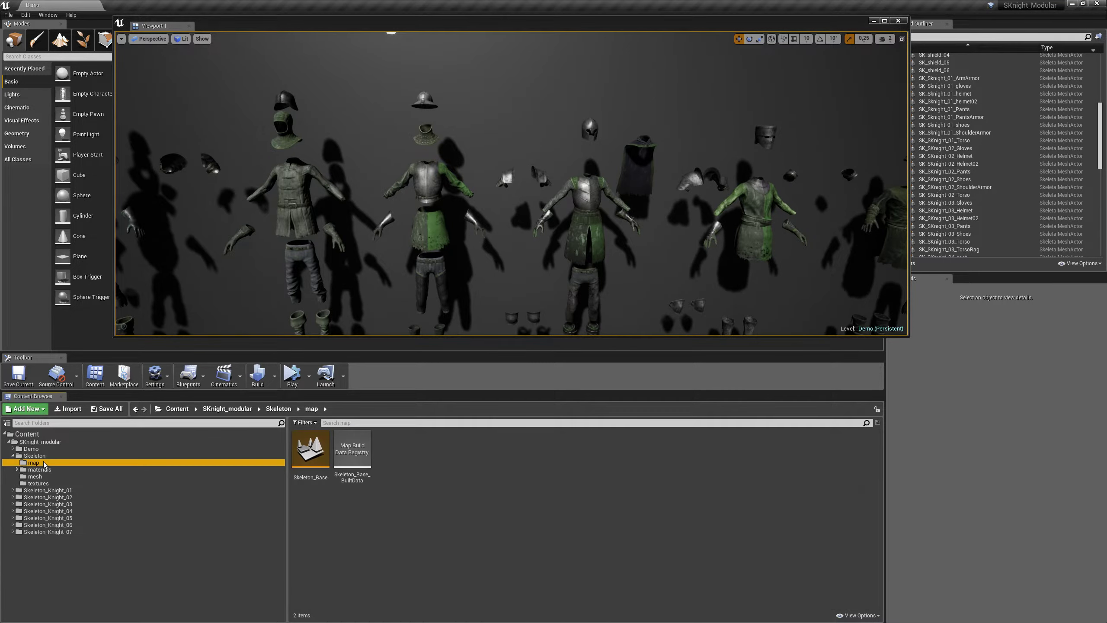
{"action": "left_click", "coordinate": [39, 469]}
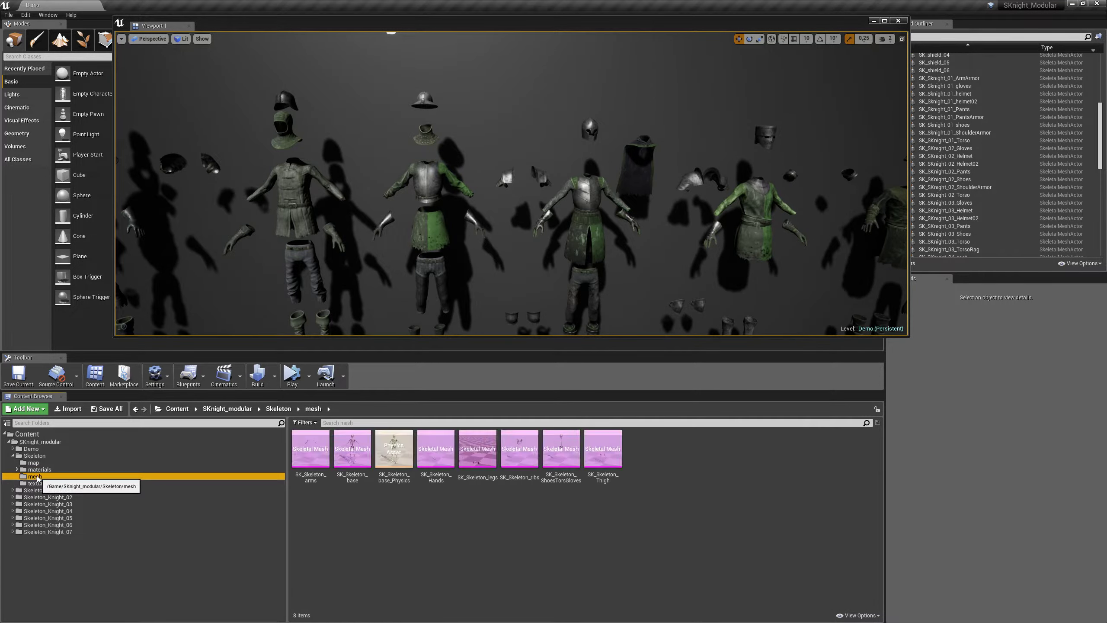
{"action": "left_click", "coordinate": [36, 483]}
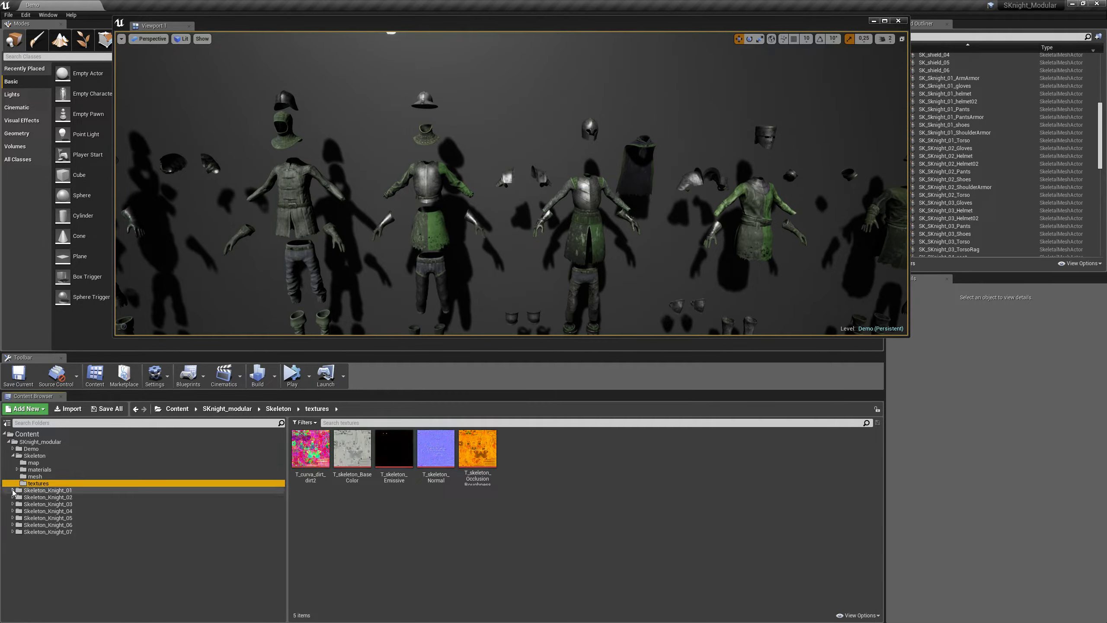
Step: Browse Skeleton_Knight_01's textures, materials and MatInst folders, collapse to All Assets, and start Play
{"action": "left_click", "coordinate": [42, 490]}
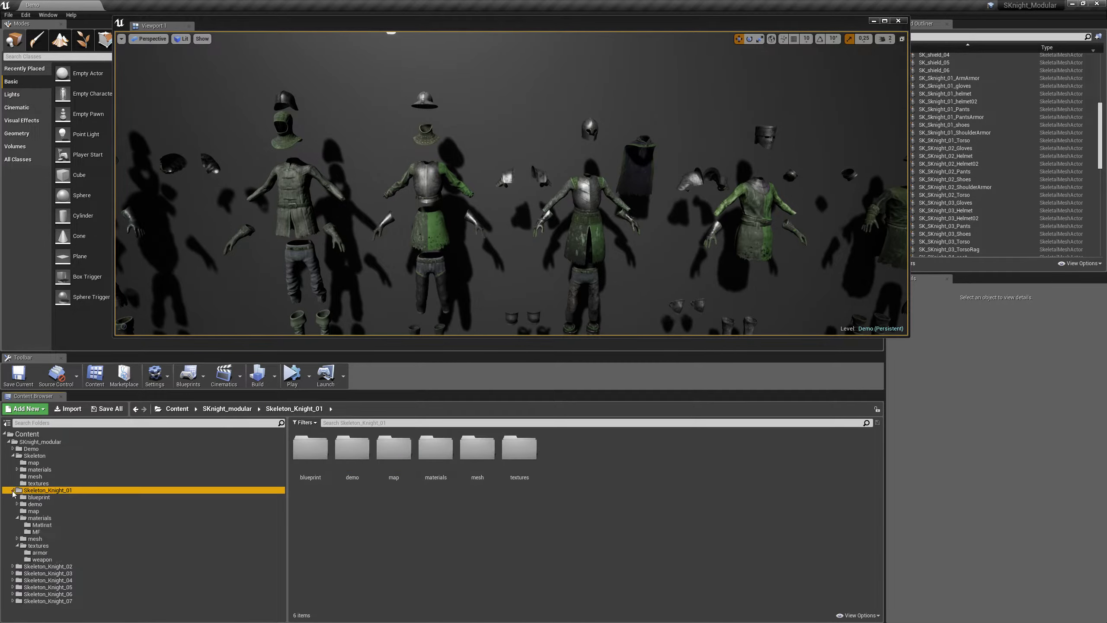
{"action": "left_click", "coordinate": [43, 560]}
{"action": "left_click", "coordinate": [40, 553]}
{"action": "left_click", "coordinate": [39, 545]}
{"action": "left_click", "coordinate": [36, 539]}
{"action": "left_click", "coordinate": [36, 531]}
{"action": "left_click", "coordinate": [42, 525]}
{"action": "left_click", "coordinate": [18, 518]}
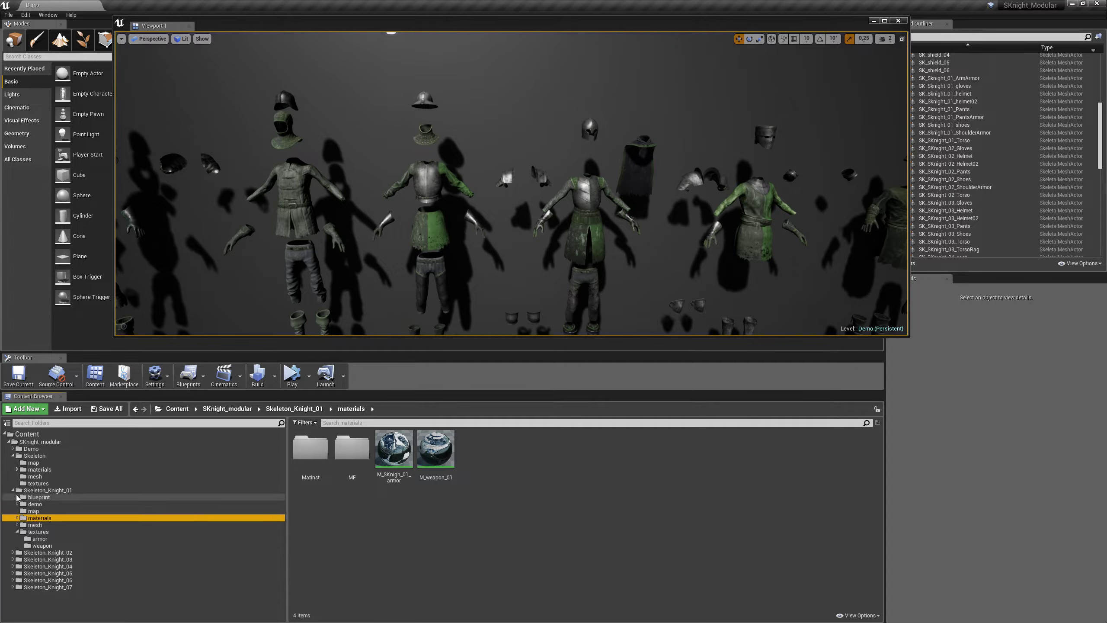
{"action": "left_click", "coordinate": [13, 491]}
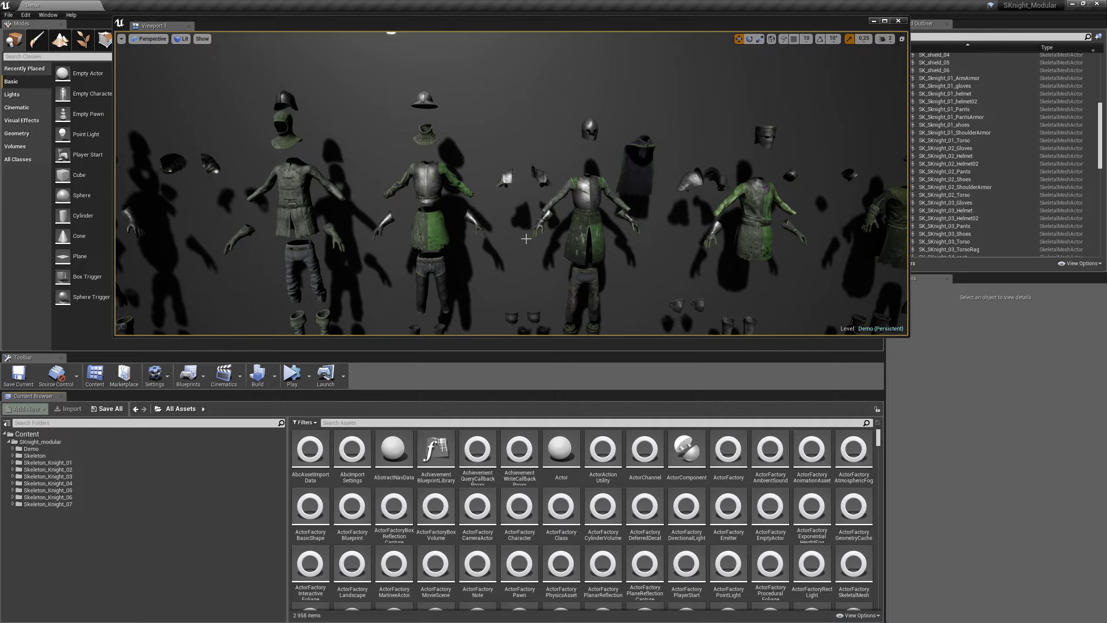
{"action": "key", "text": "alt+p"}
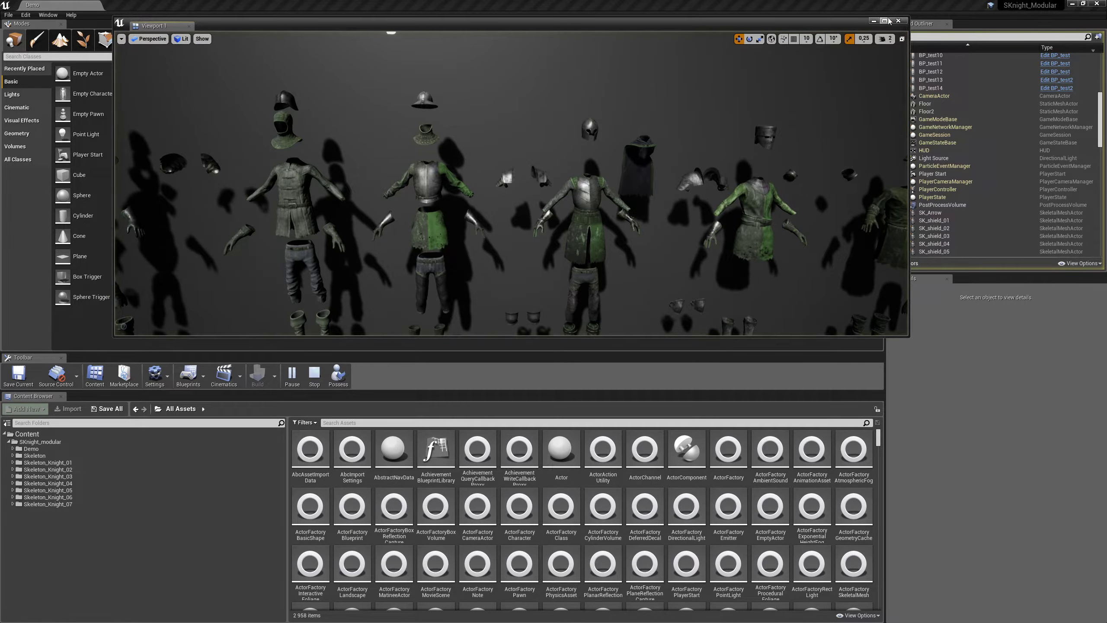
Step: Maximize the viewport to watch the walking knights in the play session, then restore it
{"action": "left_click", "coordinate": [888, 20]}
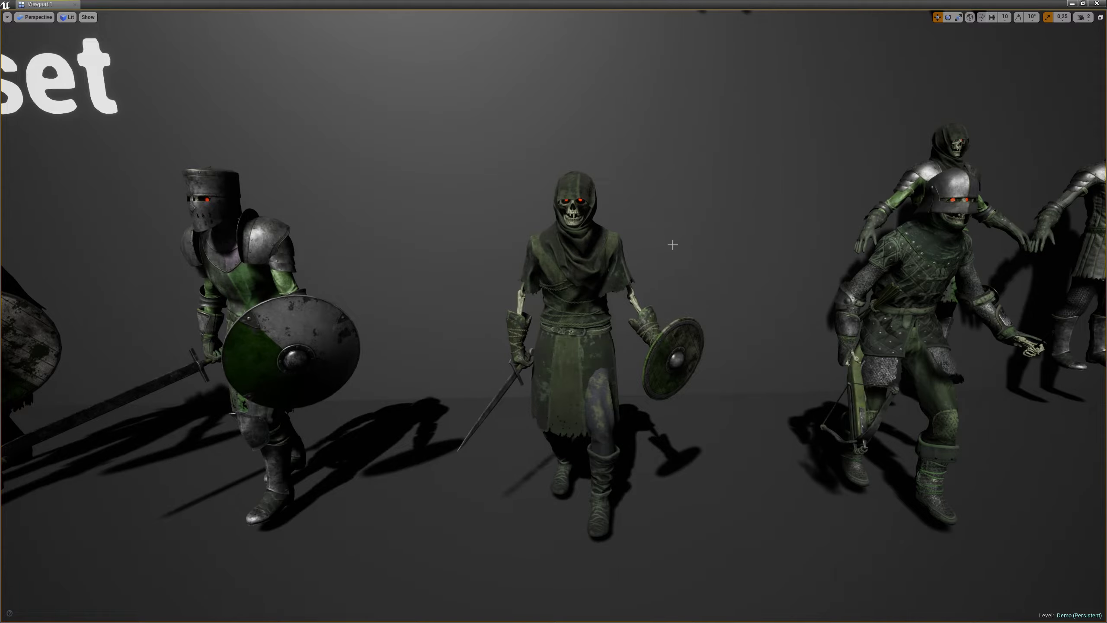
{"action": "key", "text": "super+Down"}
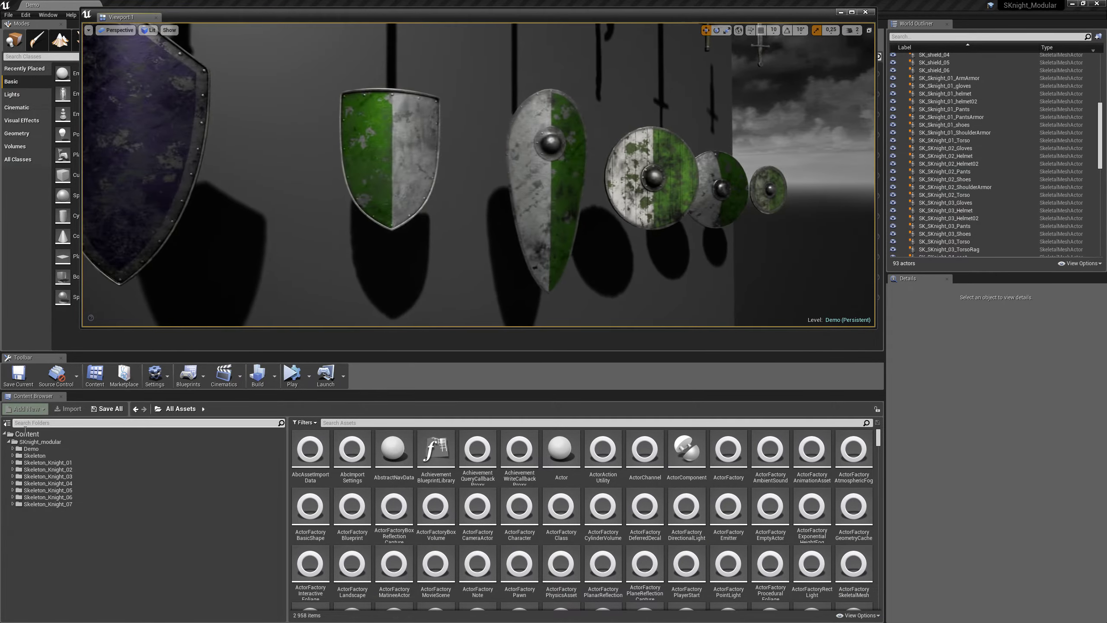
Step: Open MI_weapon_01_Inst from Skeleton_Knight_01's materials/MatInst folder
{"action": "left_click", "coordinate": [68, 465]}
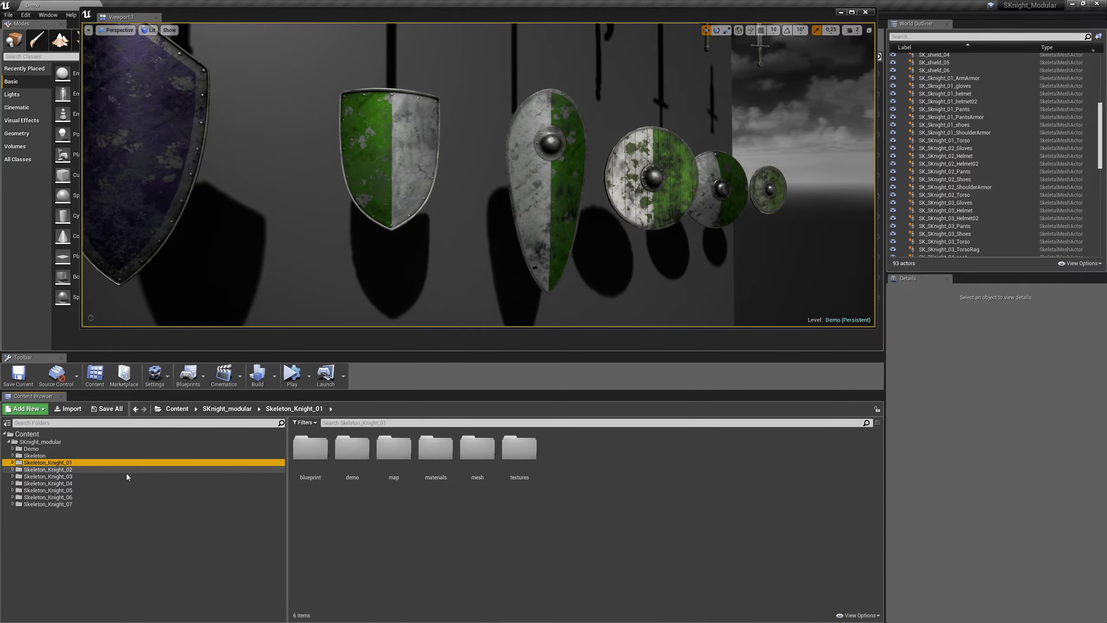
{"action": "double_click", "coordinate": [436, 480]}
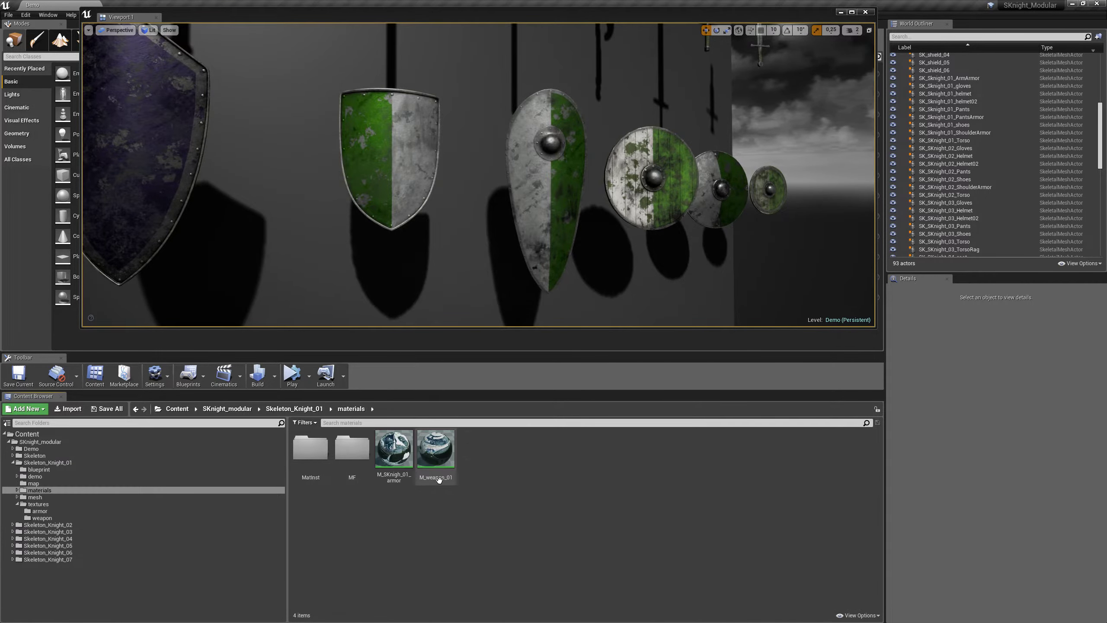
{"action": "double_click", "coordinate": [325, 479]}
{"action": "double_click", "coordinate": [563, 452]}
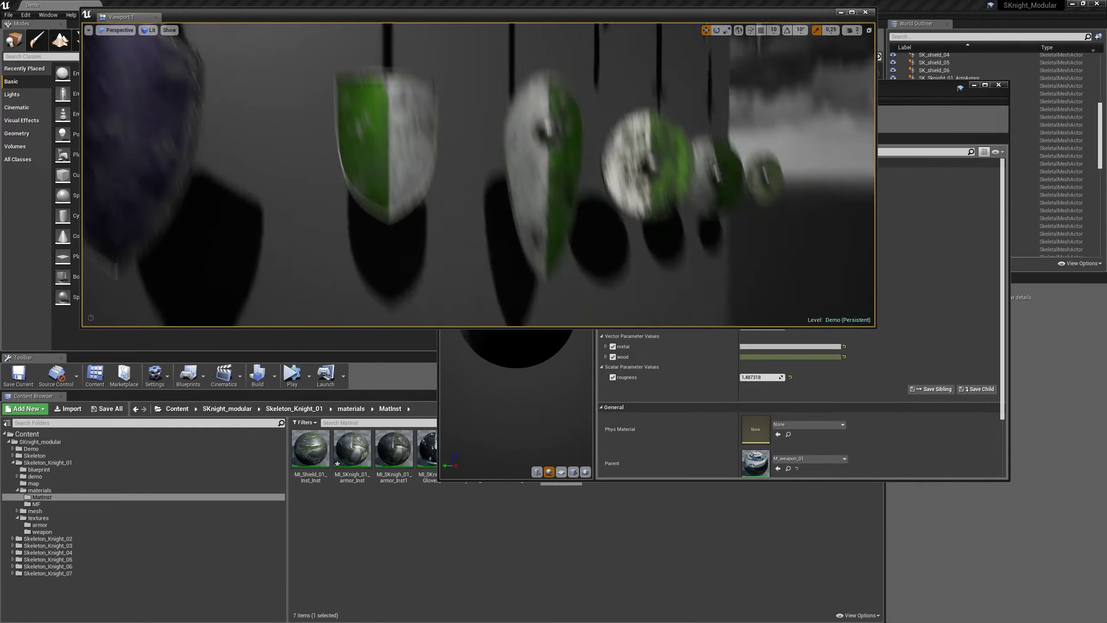
{"action": "left_click", "coordinate": [807, 338]}
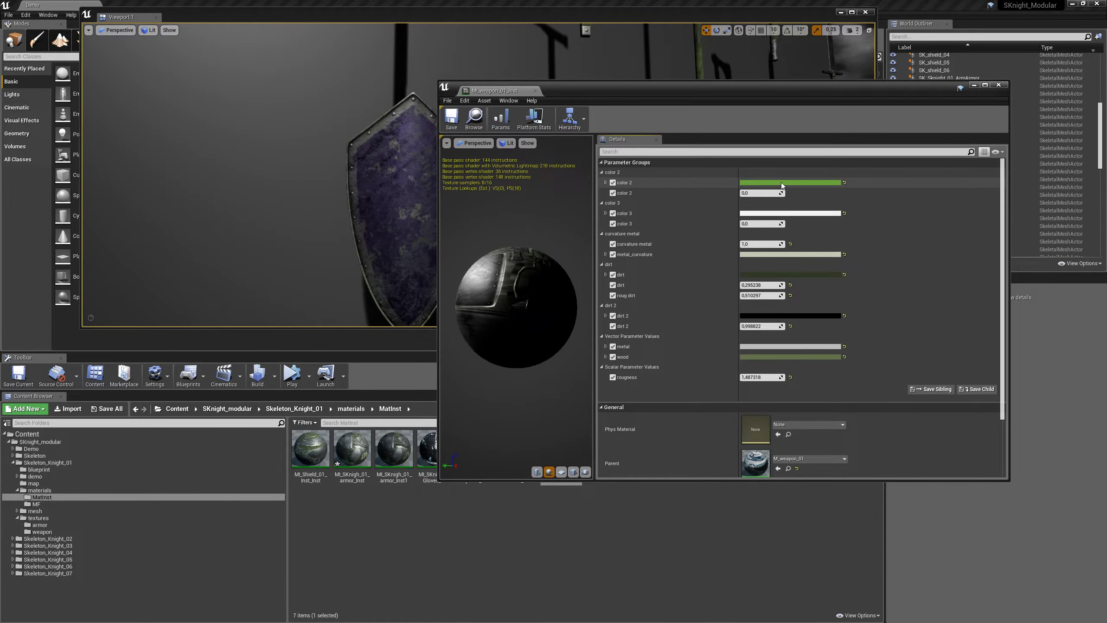
{"action": "left_click_drag", "start_coordinate": [698, 92], "coordinate": [844, 90]}
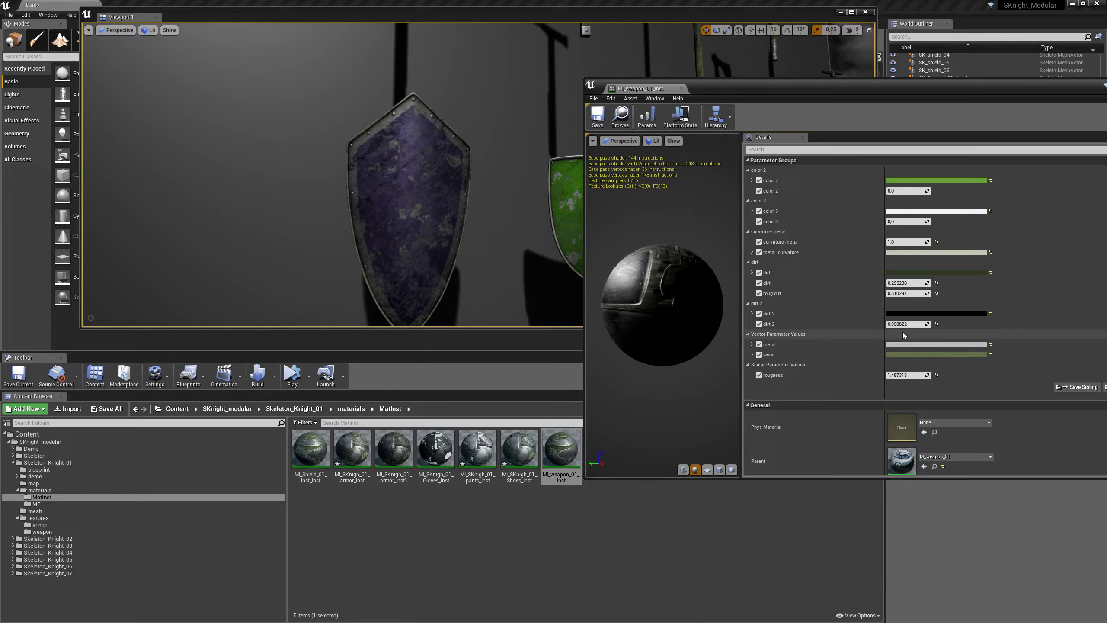
Step: Darken the weapons' wood colour almost to black
{"action": "left_click", "coordinate": [909, 355]}
{"action": "left_click_drag", "start_coordinate": [1040, 453], "coordinate": [1039, 453]}
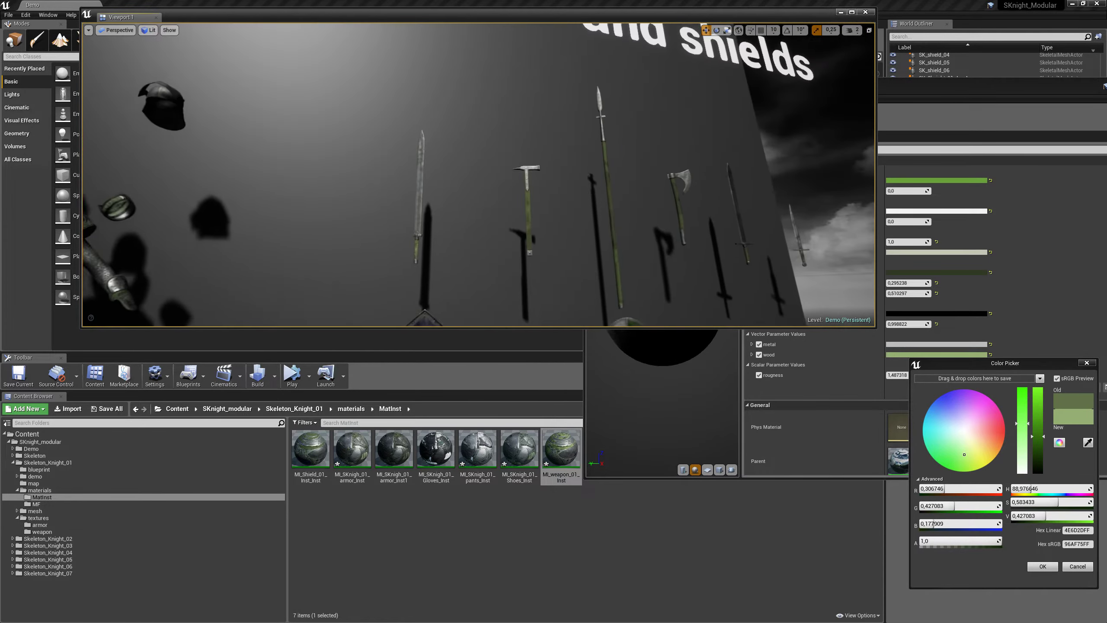
{"action": "left_click_drag", "start_coordinate": [1037, 443], "coordinate": [1032, 469]}
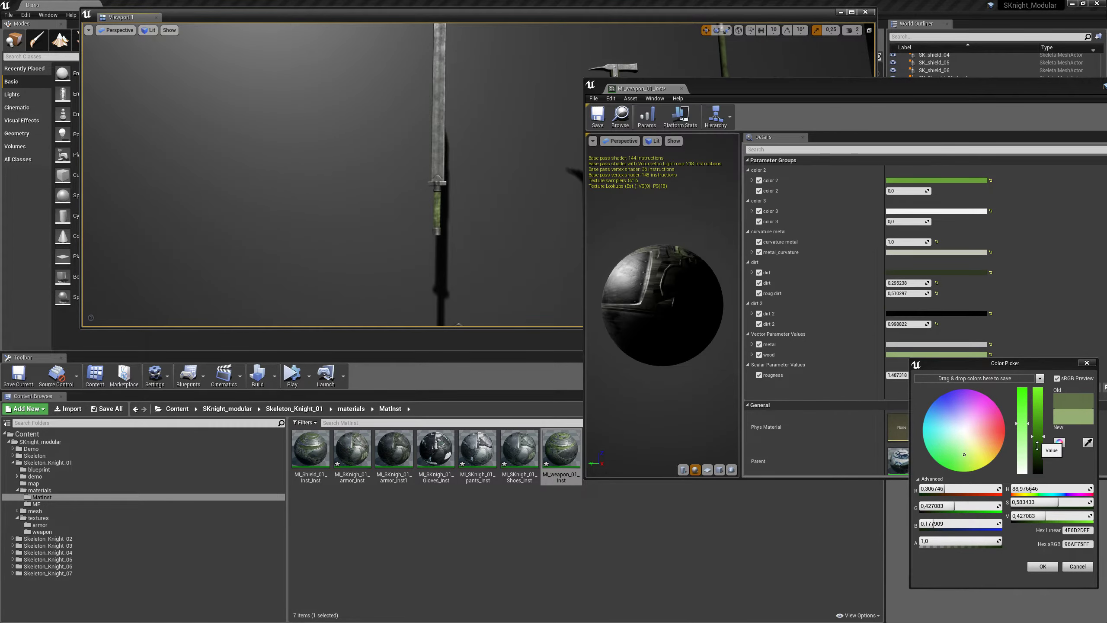
{"action": "left_click", "coordinate": [1090, 364]}
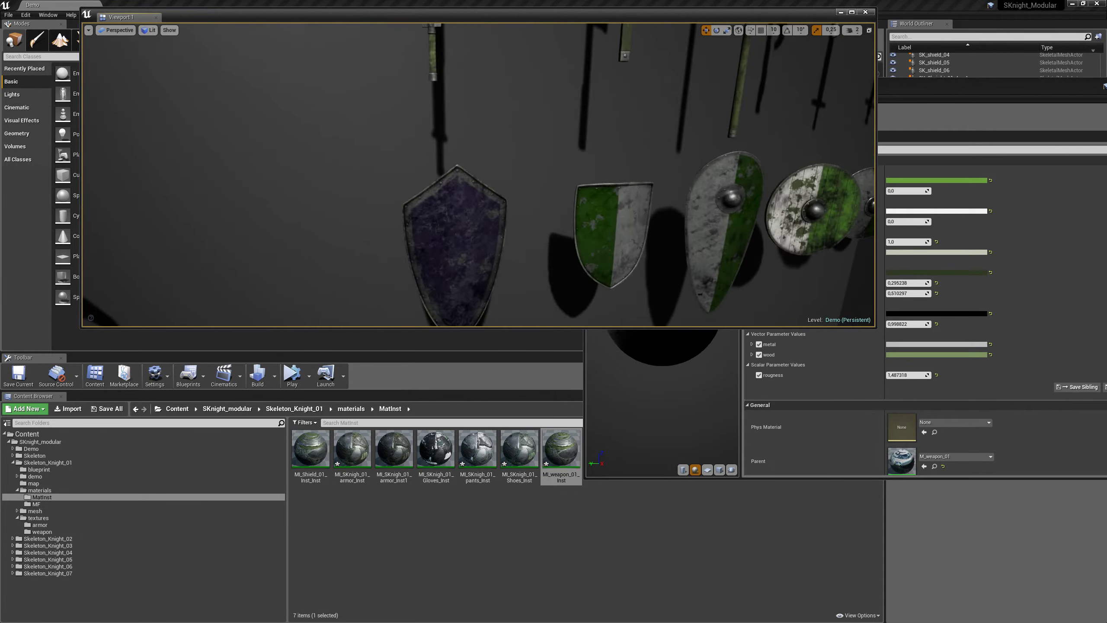
{"action": "left_click", "coordinate": [1054, 227]}
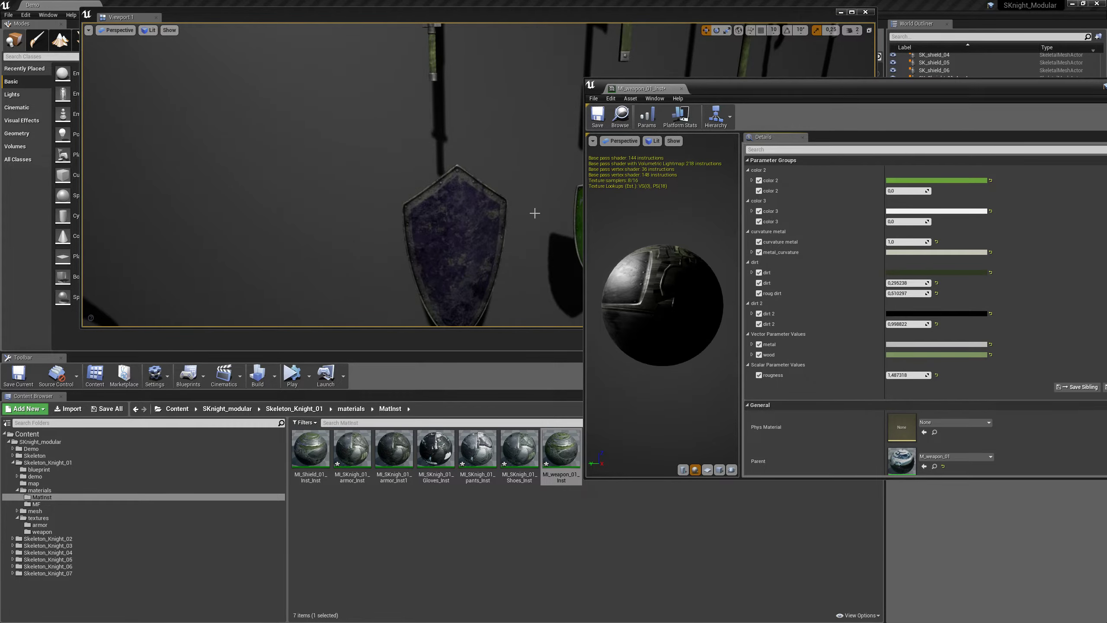
{"action": "left_click_drag", "start_coordinate": [536, 210], "coordinate": [536, 245]}
Step: Make color 2 a brighter lime green at strength 1.0 so the shields turn green
{"action": "left_click", "coordinate": [959, 305]}
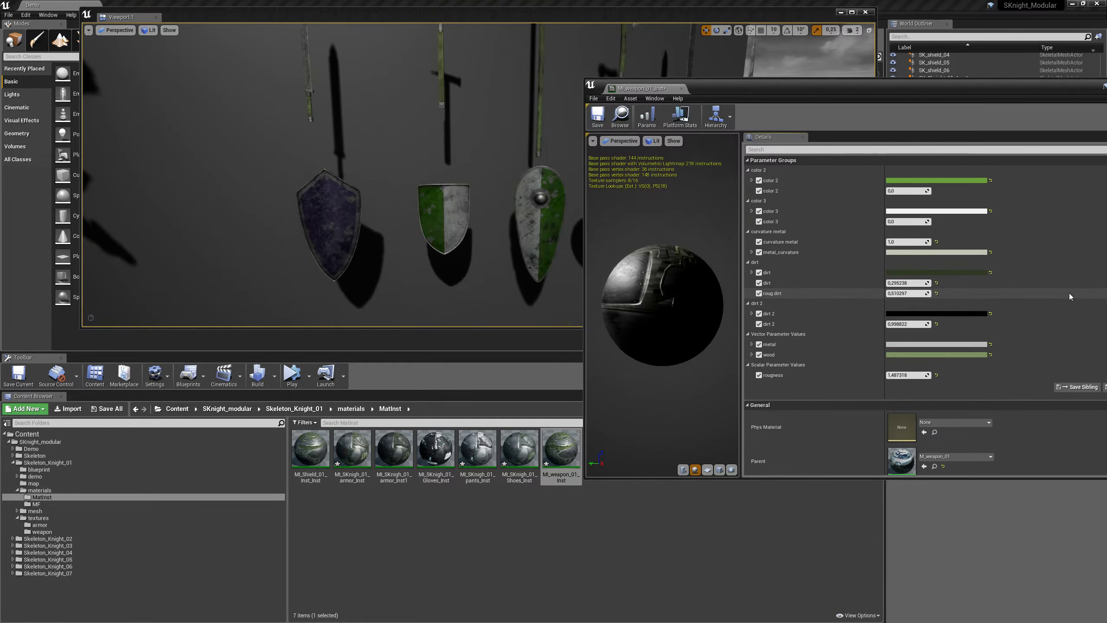
{"action": "left_click", "coordinate": [953, 180]}
{"action": "left_click", "coordinate": [934, 184]}
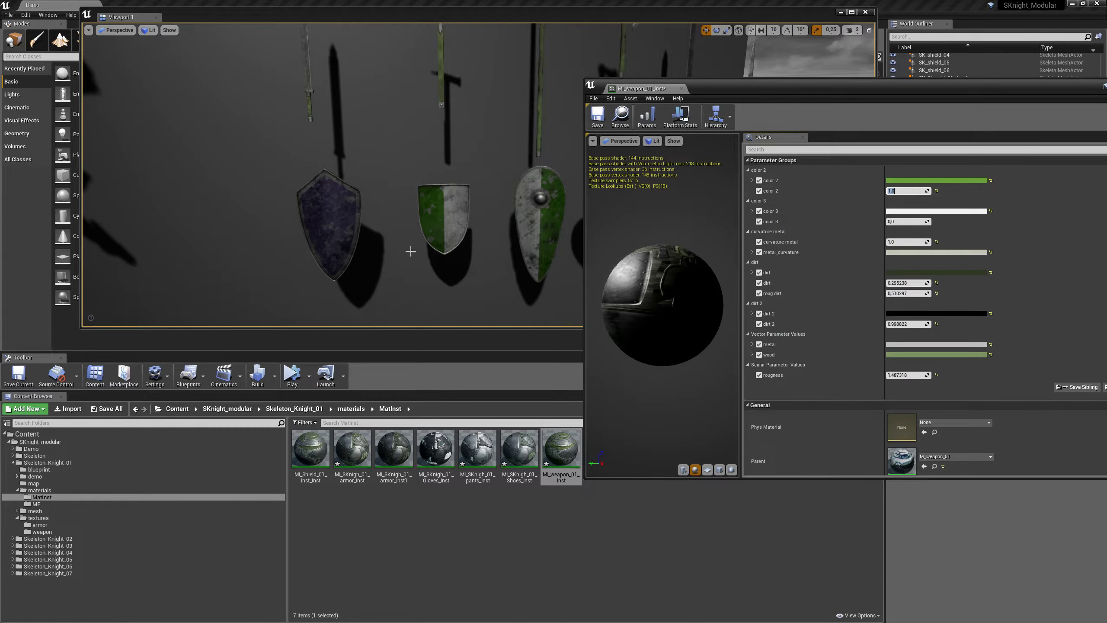
{"action": "left_click_drag", "start_coordinate": [425, 251], "coordinate": [425, 279]}
{"action": "left_click", "coordinate": [938, 180]}
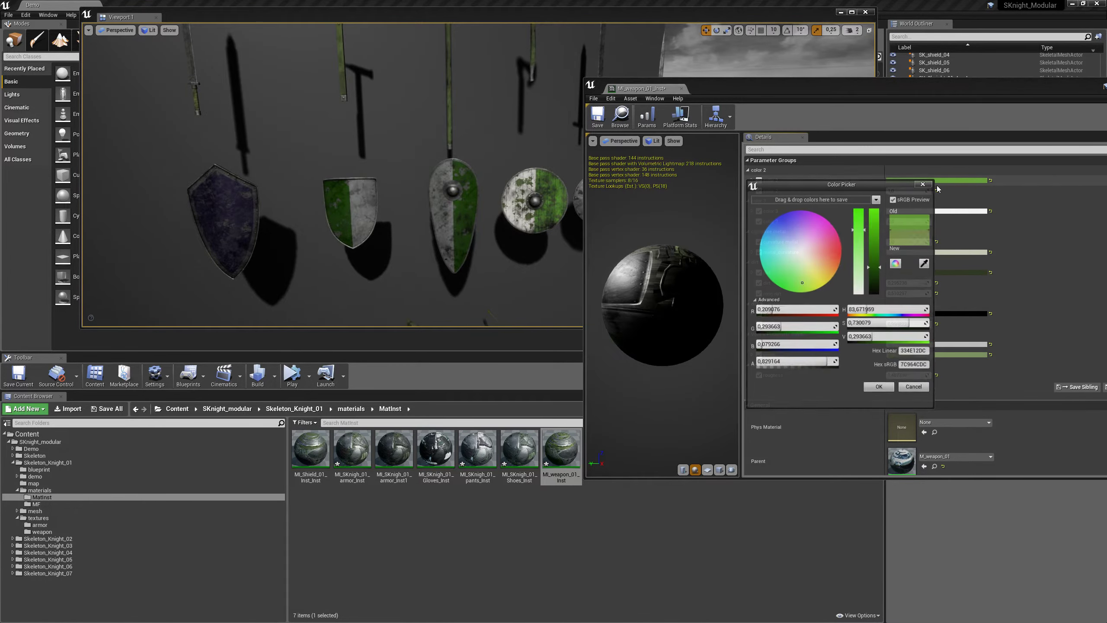
{"action": "left_click_drag", "start_coordinate": [875, 223], "coordinate": [875, 225]}
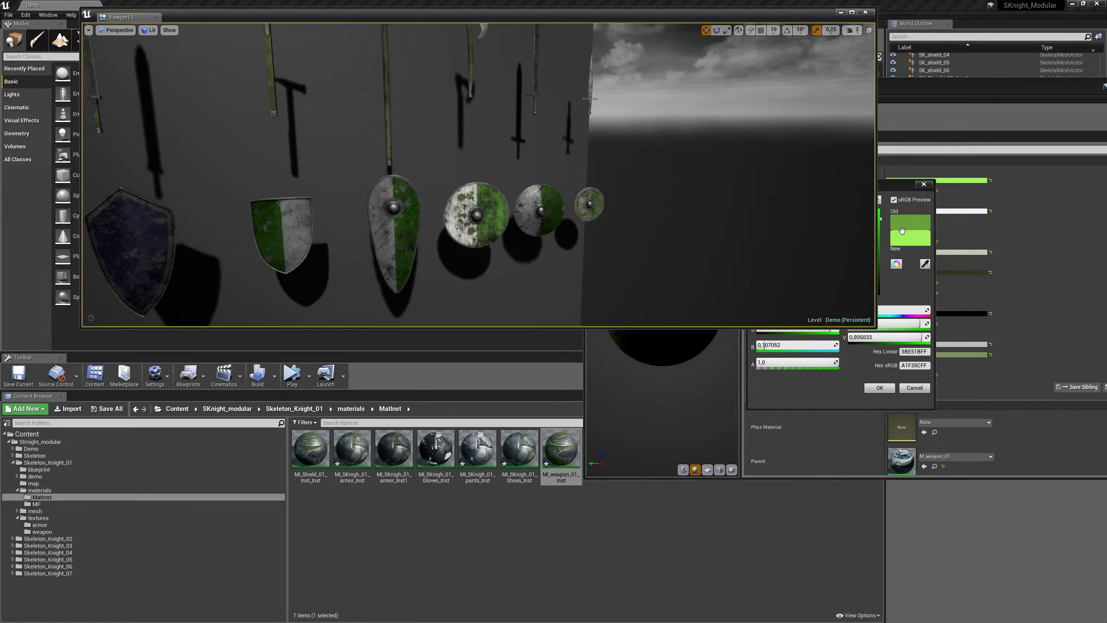
{"action": "left_click", "coordinate": [944, 201]}
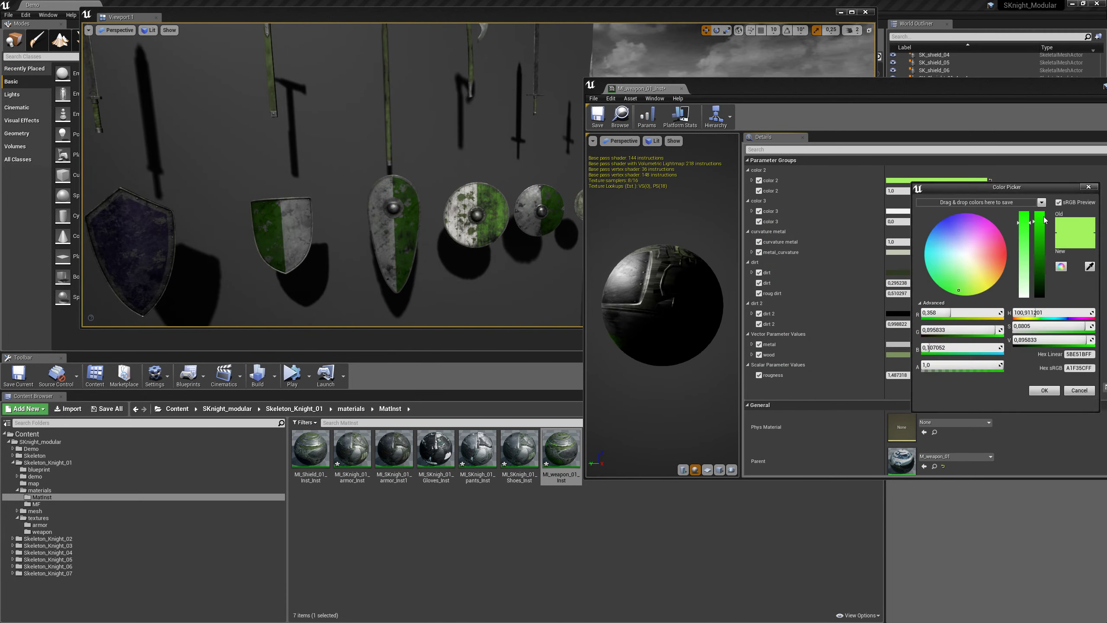
{"action": "left_click", "coordinate": [1088, 187]}
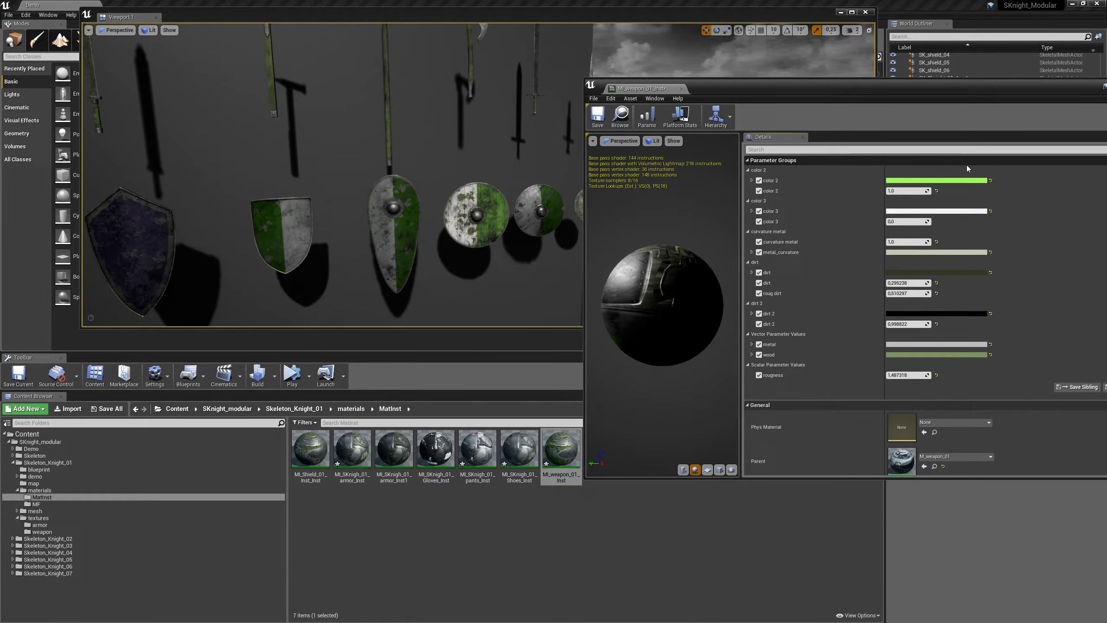
{"action": "left_click_drag", "start_coordinate": [825, 93], "coordinate": [841, 94]}
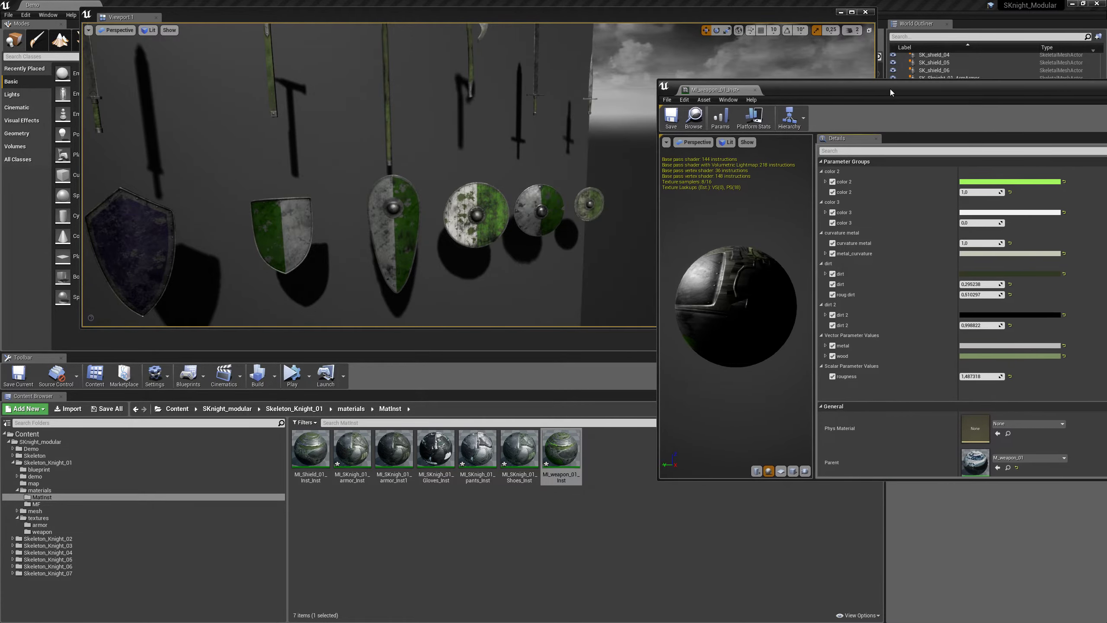
Step: Select the kite shield and open its material instance MI_Shield_01_Inst_Inst
{"action": "left_click_drag", "start_coordinate": [412, 233], "coordinate": [393, 236]}
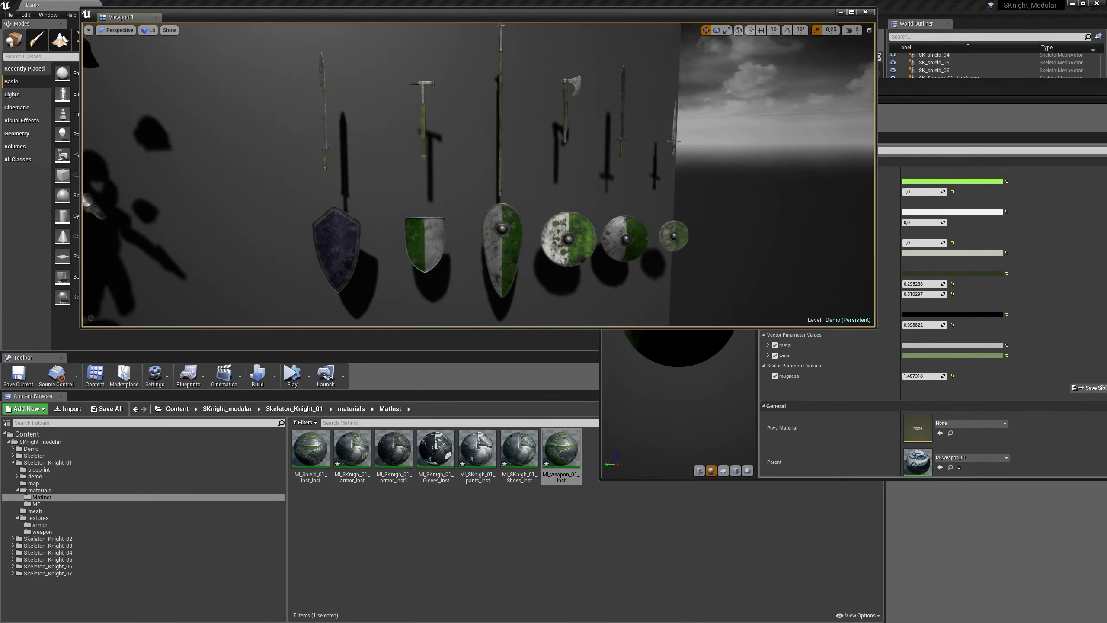
{"action": "left_click", "coordinate": [340, 271]}
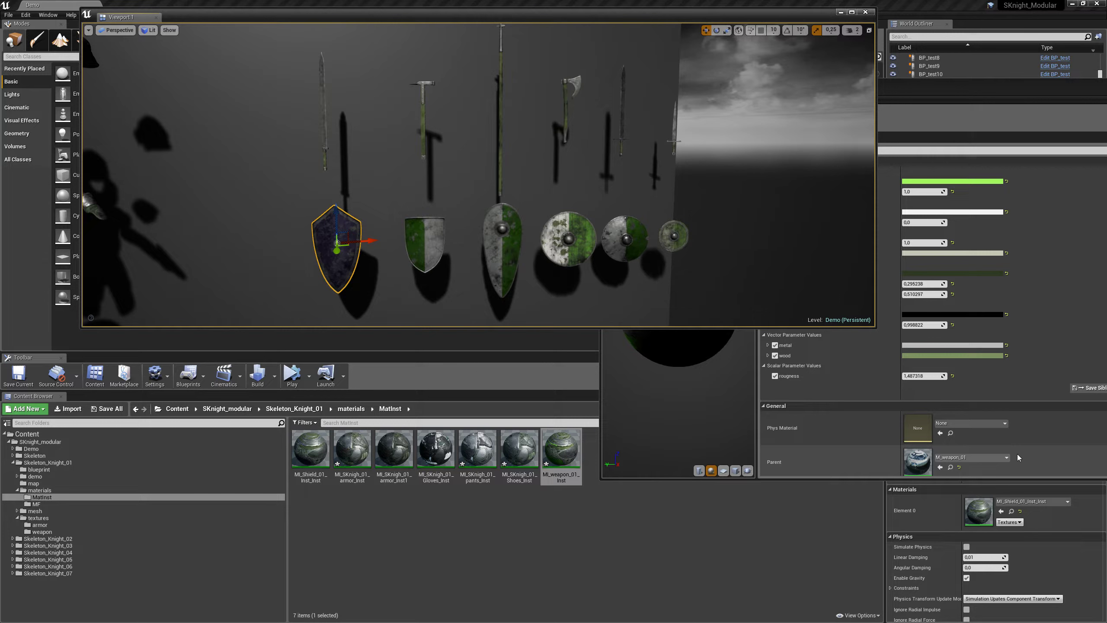
{"action": "left_click", "coordinate": [1011, 511]}
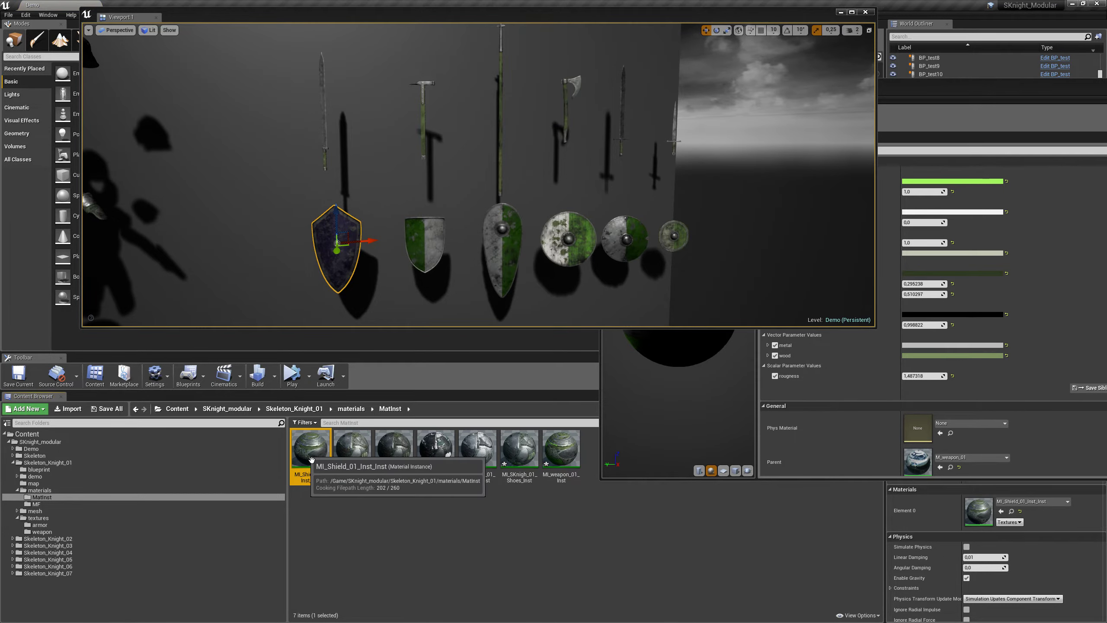
{"action": "double_click", "coordinate": [312, 460]}
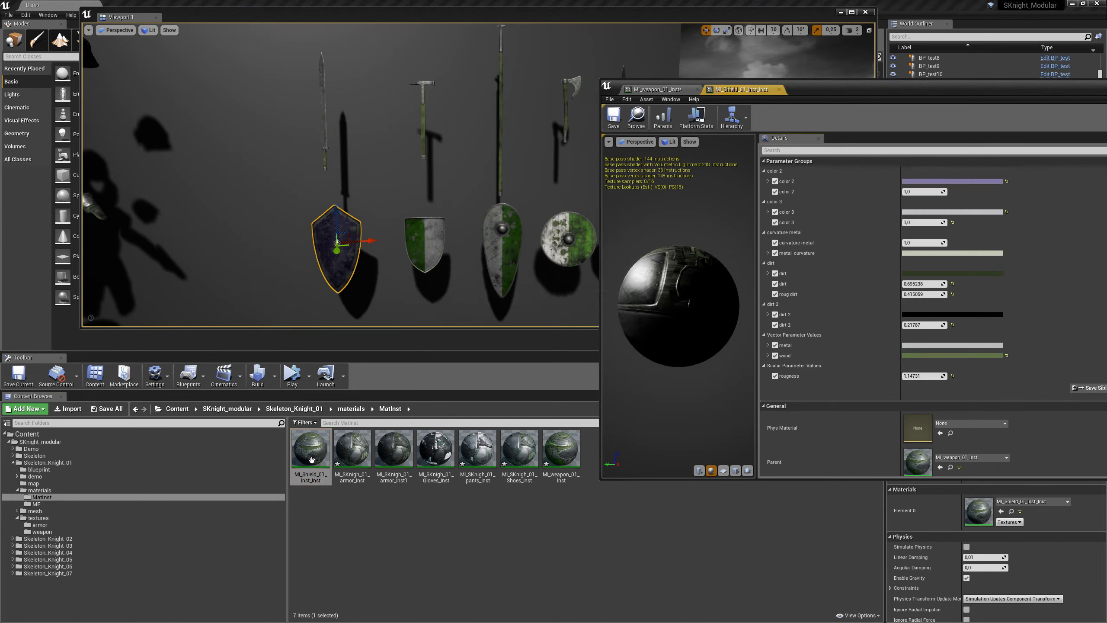
{"action": "left_click", "coordinate": [697, 90]}
{"action": "mouse_move", "coordinate": [479, 174]}
{"action": "right_mouse_down"}
{"action": "mouse_move", "coordinate": [414, 178]}
{"action": "mouse_move", "coordinate": [480, 183]}
{"action": "right_mouse_up"}
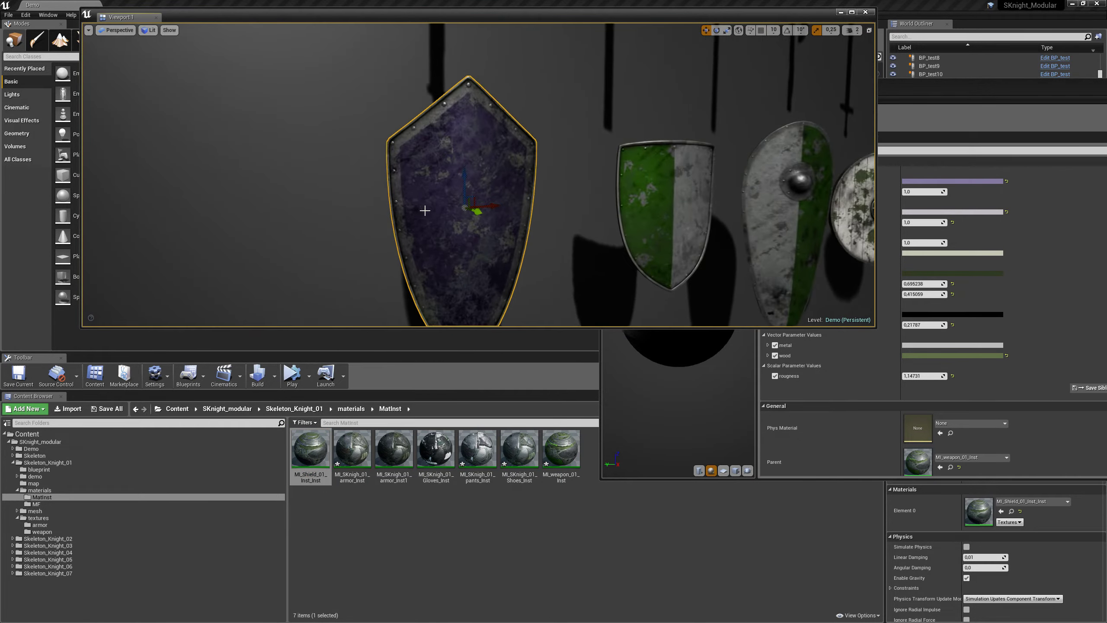
Step: Set color 2 to bright green at about 1.57 strength and color 3 to saturated purple
{"action": "left_click", "coordinate": [953, 181]}
{"action": "mouse_move", "coordinate": [816, 255]}
{"action": "left_mouse_down"}
{"action": "mouse_move", "coordinate": [805, 279]}
{"action": "mouse_move", "coordinate": [791, 276]}
{"action": "left_mouse_up"}
{"action": "left_click_drag", "start_coordinate": [890, 244], "coordinate": [891, 228]}
{"action": "left_click", "coordinate": [940, 188]}
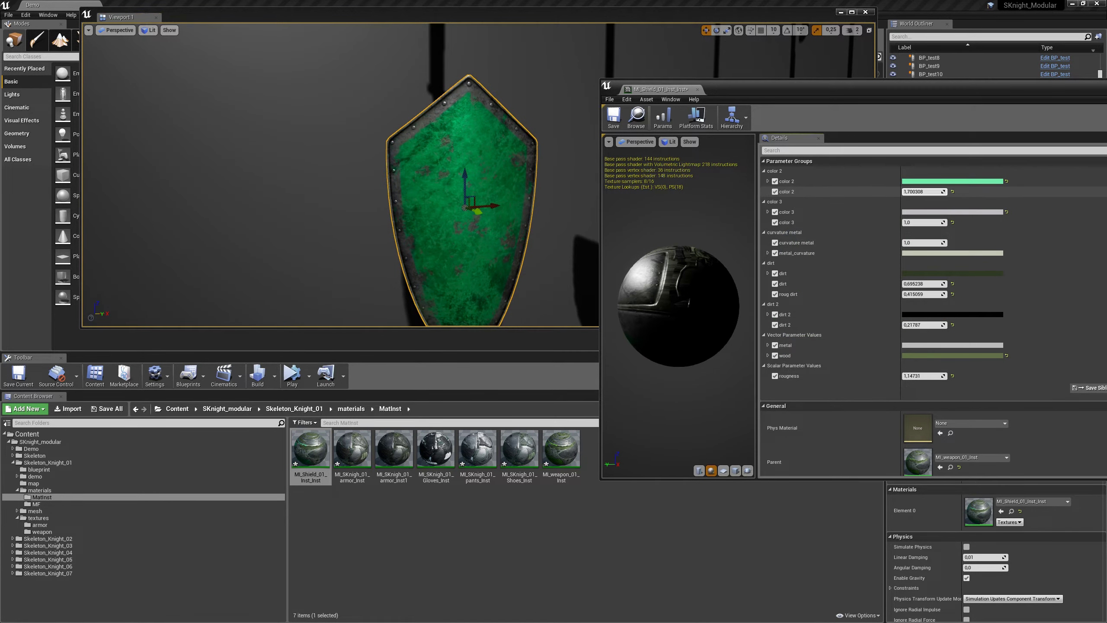
{"action": "left_click_drag", "start_coordinate": [925, 191], "coordinate": [941, 192]}
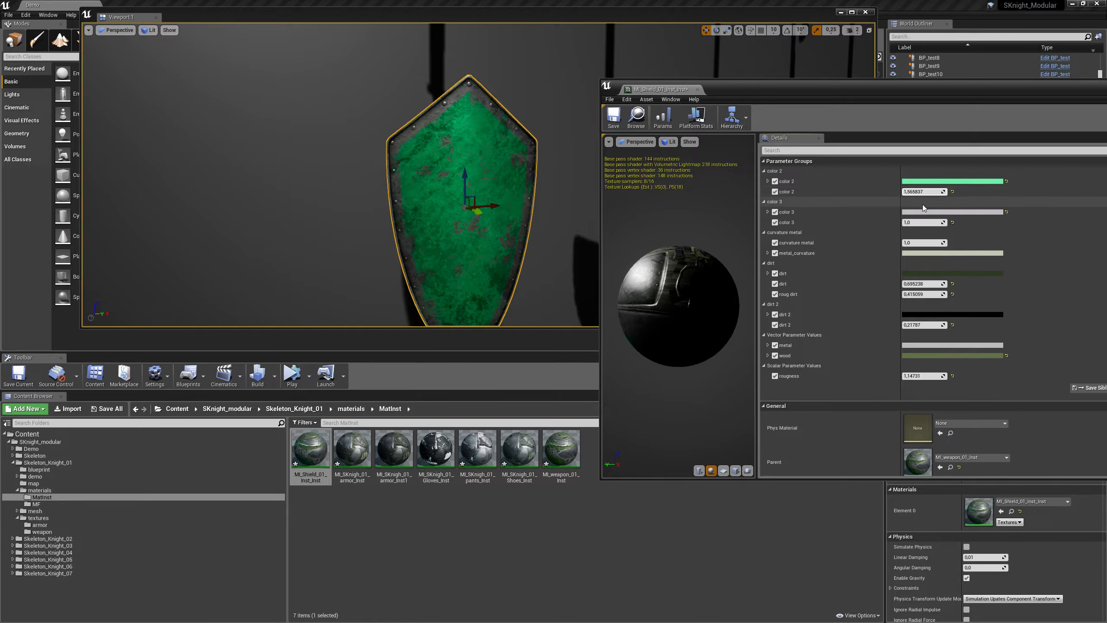
{"action": "left_click", "coordinate": [952, 212]}
{"action": "left_click_drag", "start_coordinate": [851, 297], "coordinate": [851, 269]}
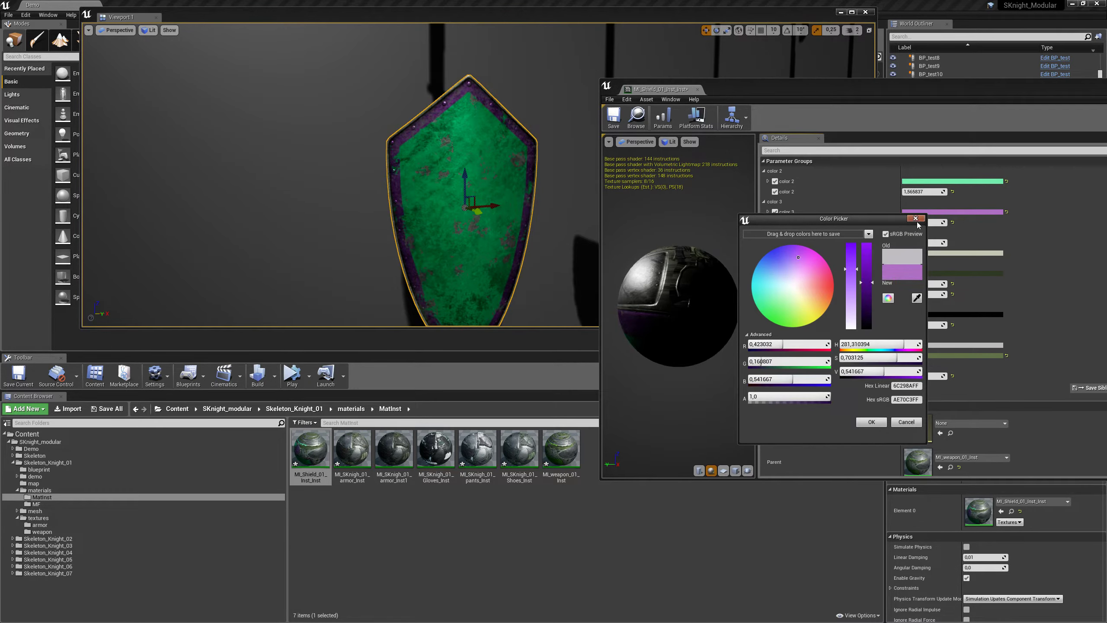
{"action": "left_click", "coordinate": [917, 222]}
Step: Zero dirt and dirt 2, set roughness to 1.565477, and reset color 2 and color 3 strengths
{"action": "left_click_drag", "start_coordinate": [923, 326], "coordinate": [951, 326]}
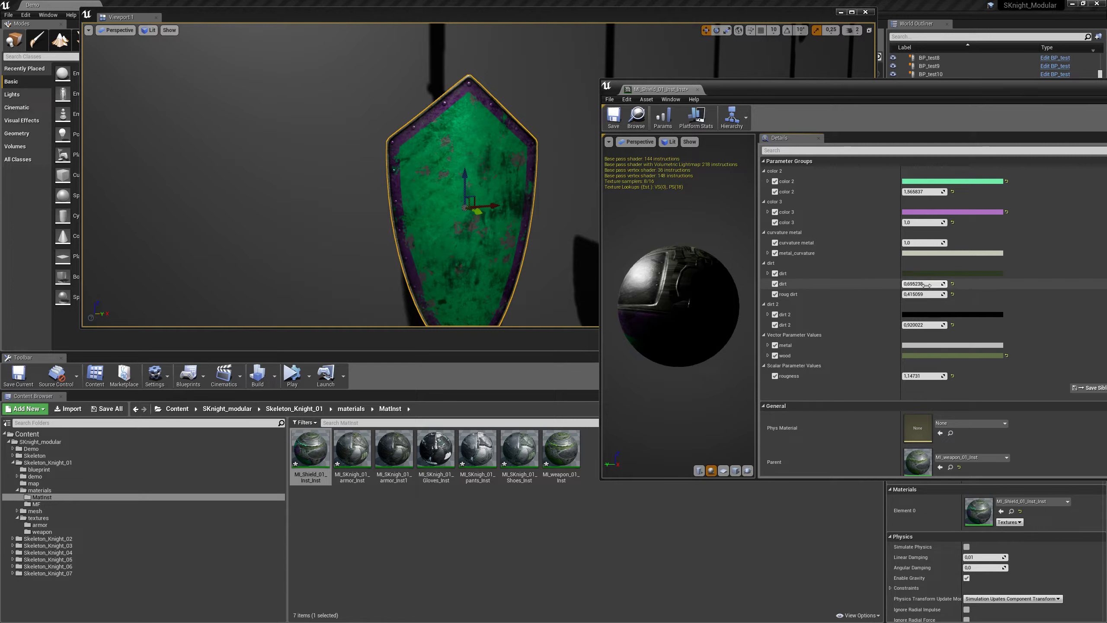
{"action": "left_click", "coordinate": [952, 284]}
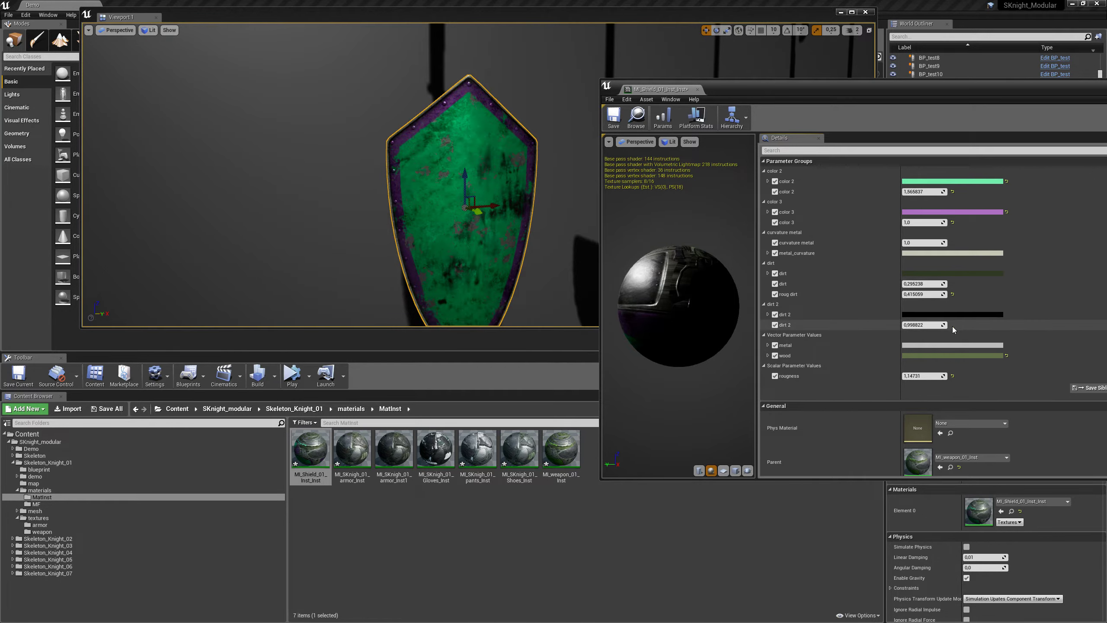
{"action": "left_click_drag", "start_coordinate": [924, 325], "coordinate": [907, 324]}
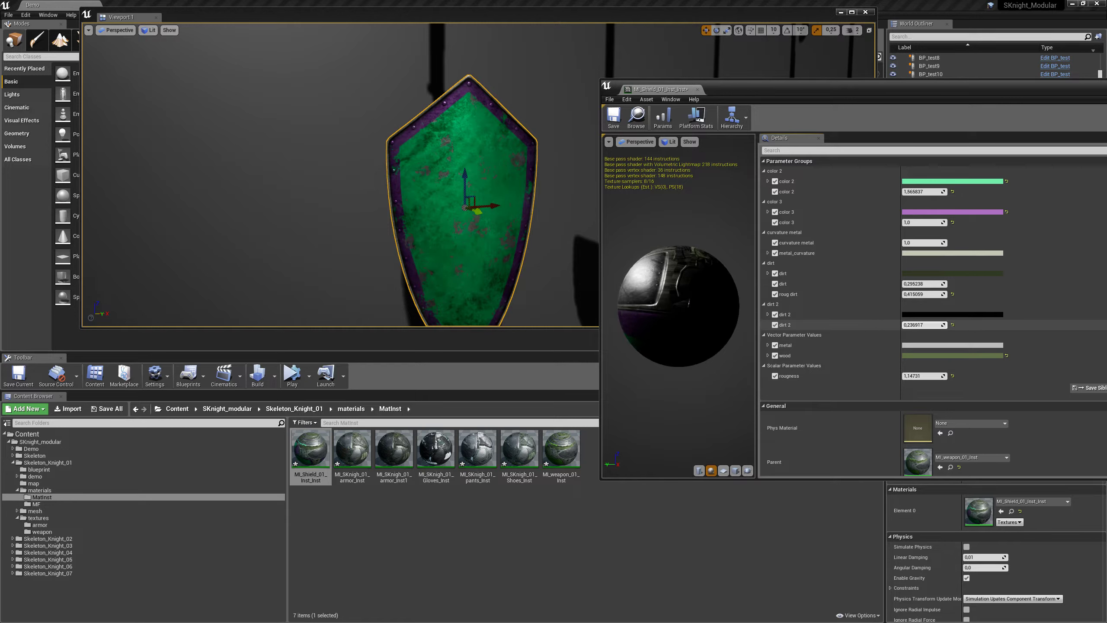
{"action": "left_click", "coordinate": [934, 325]}
{"action": "left_click", "coordinate": [928, 286]}
{"action": "type", "text": "0"}
{"action": "key", "text": "Return"}
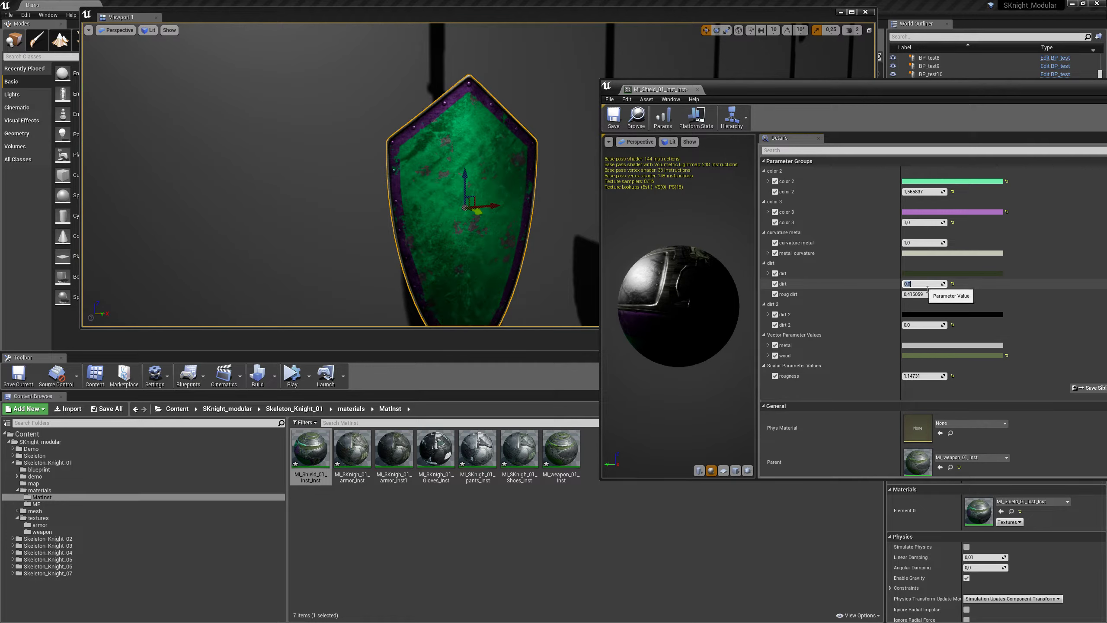
{"action": "mouse_move", "coordinate": [924, 376]}
{"action": "left_mouse_down"}
{"action": "mouse_move", "coordinate": [906, 376]}
{"action": "mouse_move", "coordinate": [942, 376]}
{"action": "left_mouse_up"}
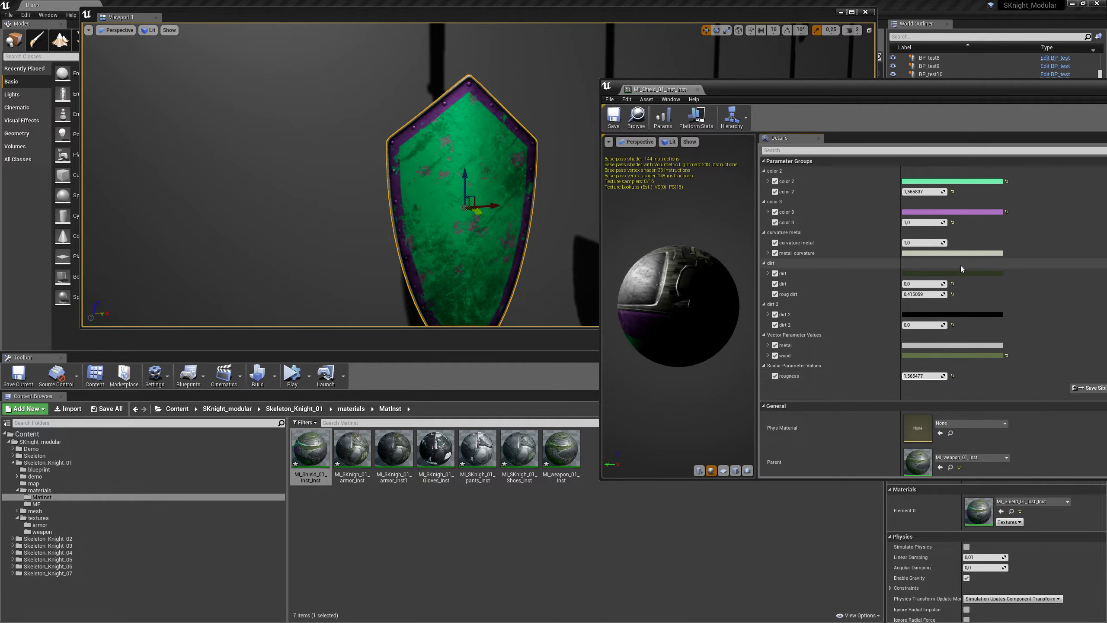
{"action": "left_click", "coordinate": [953, 191]}
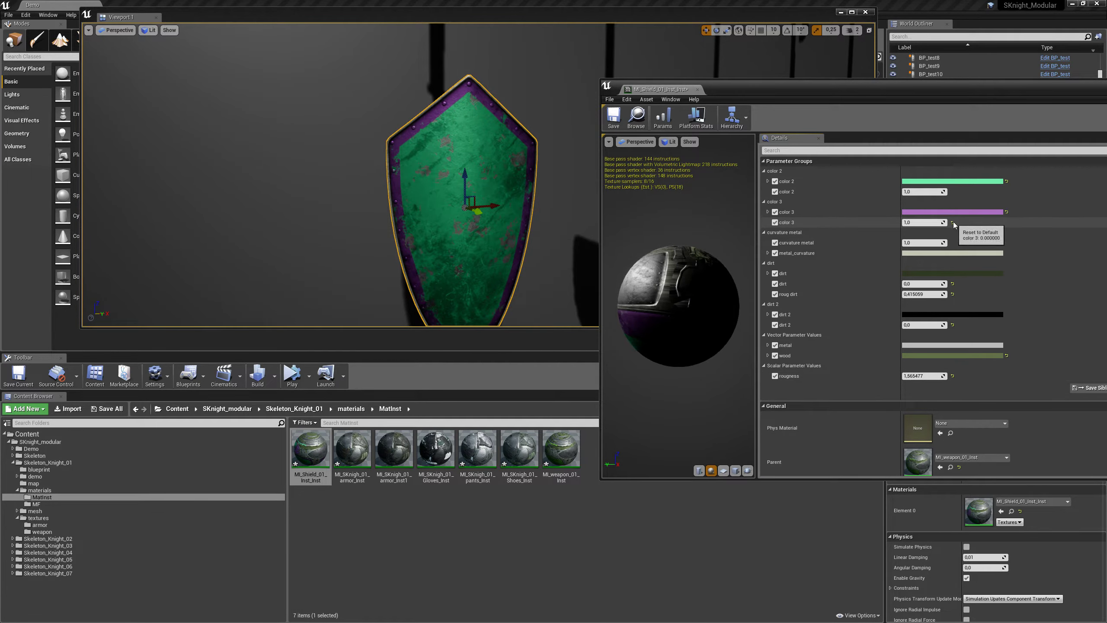
{"action": "left_click", "coordinate": [952, 222]}
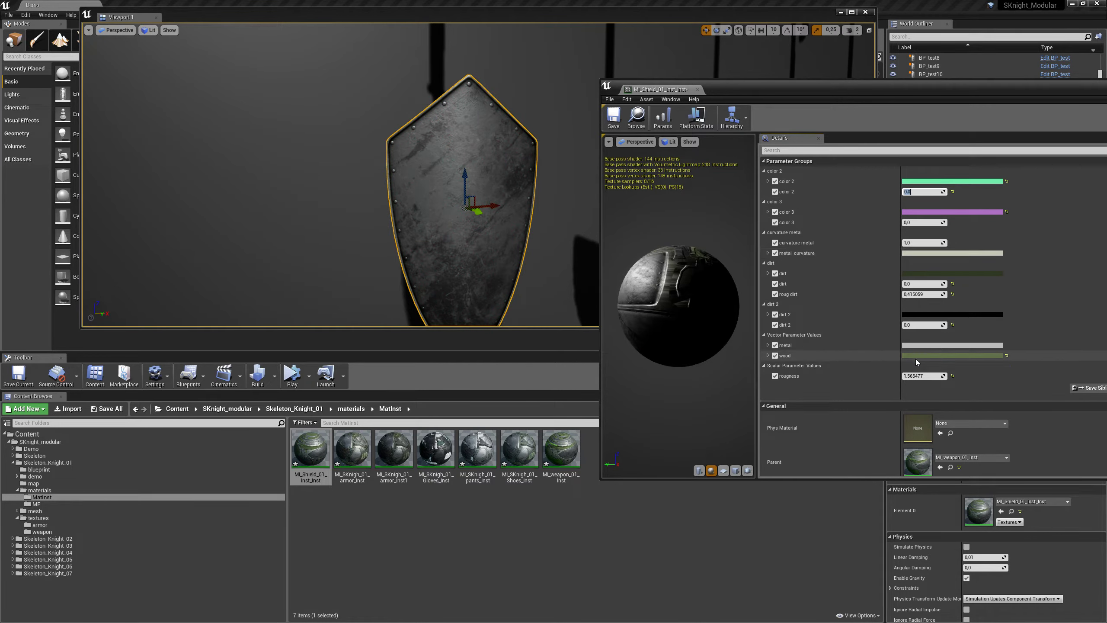
Step: Whiten the kite shield's wood and metal colours and set roughness to about 1.43
{"action": "left_click", "coordinate": [923, 345]}
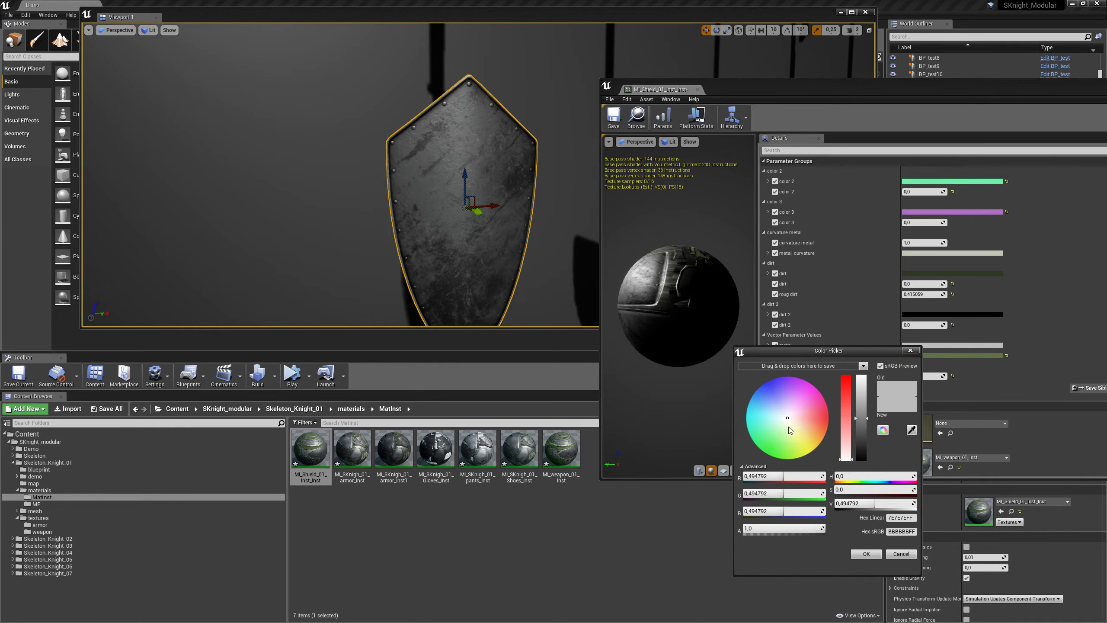
{"action": "left_click", "coordinate": [911, 351]}
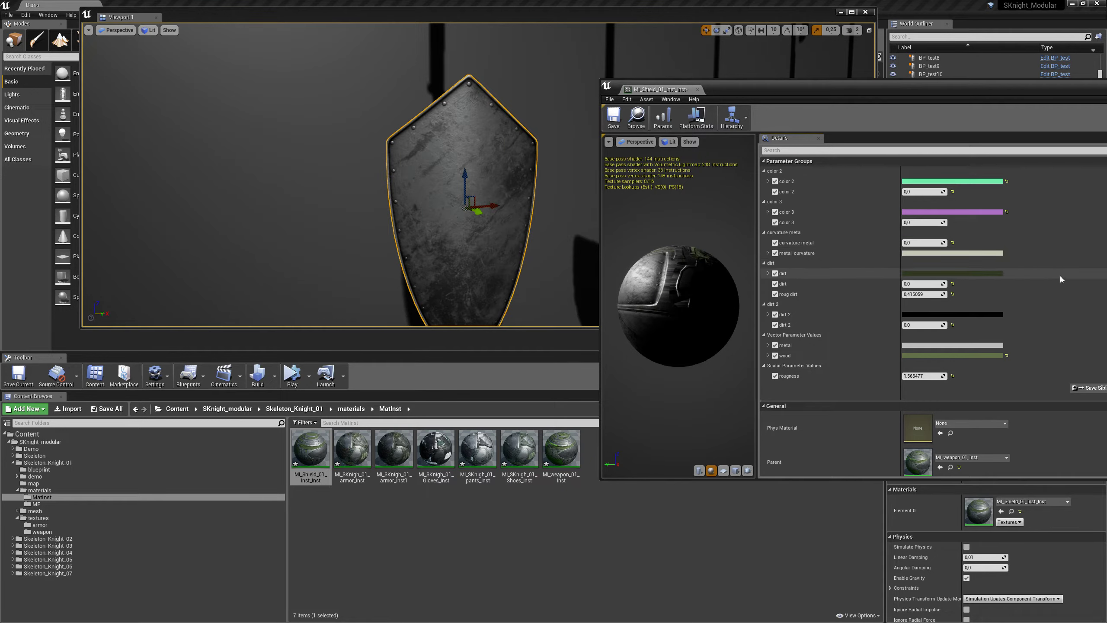
{"action": "left_click", "coordinate": [916, 356]}
{"action": "mouse_move", "coordinate": [909, 455]}
{"action": "left_mouse_down"}
{"action": "mouse_move", "coordinate": [907, 396]}
{"action": "mouse_move", "coordinate": [888, 470]}
{"action": "left_mouse_up"}
{"action": "left_click", "coordinate": [955, 359]}
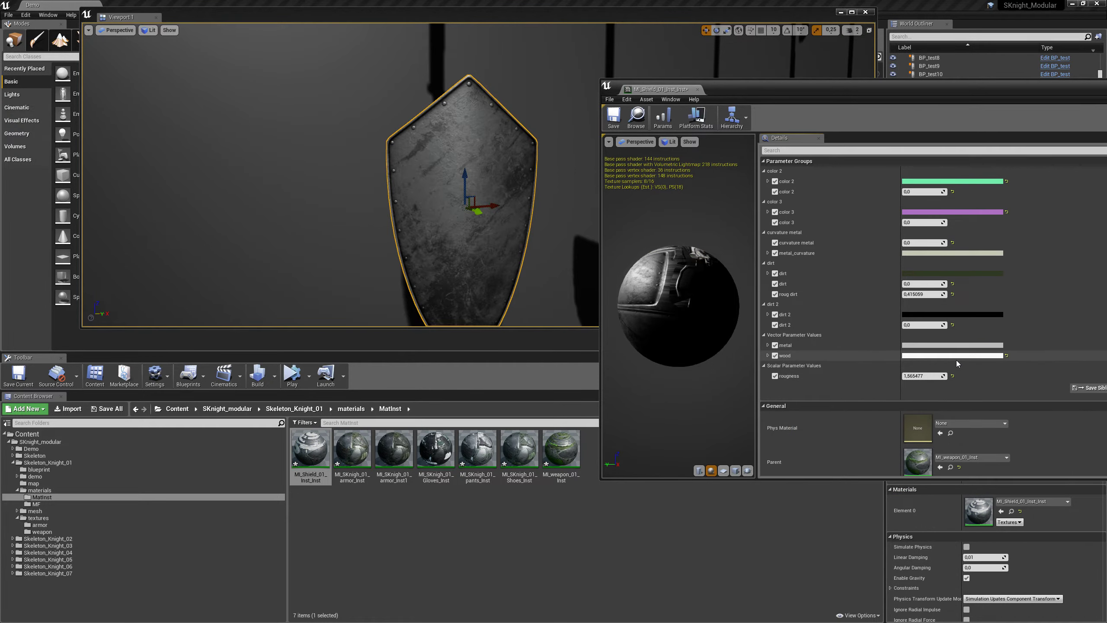
{"action": "left_click_drag", "start_coordinate": [925, 375], "coordinate": [928, 375]}
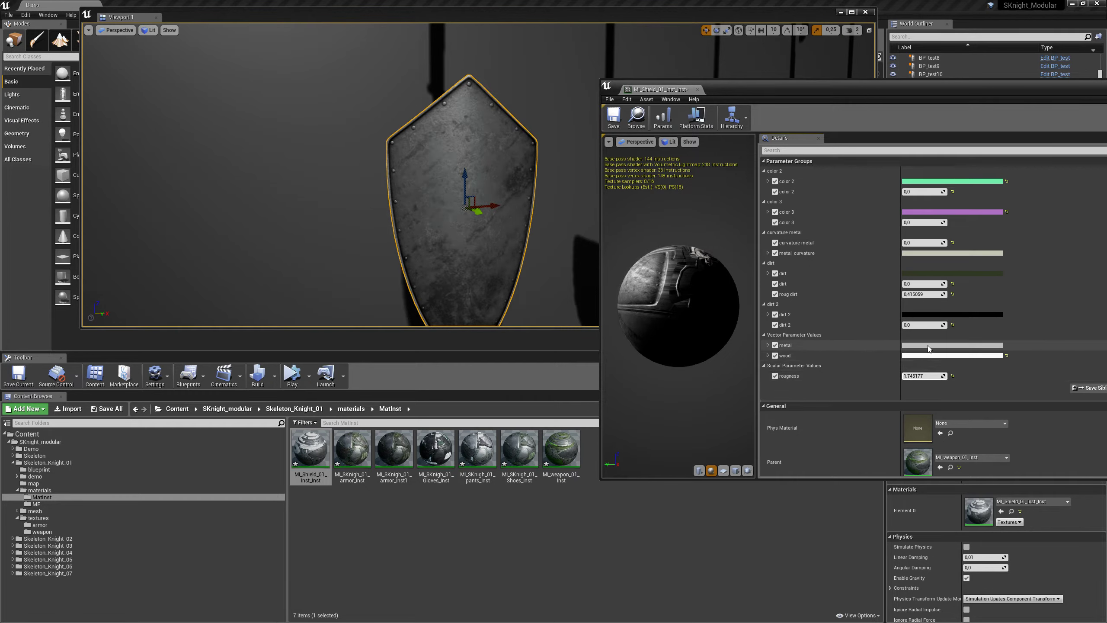
{"action": "left_click", "coordinate": [928, 346]}
{"action": "mouse_move", "coordinate": [869, 420]}
{"action": "left_mouse_down"}
{"action": "mouse_move", "coordinate": [878, 376]}
{"action": "mouse_move", "coordinate": [877, 398]}
{"action": "left_mouse_up"}
{"action": "left_click", "coordinate": [916, 351]}
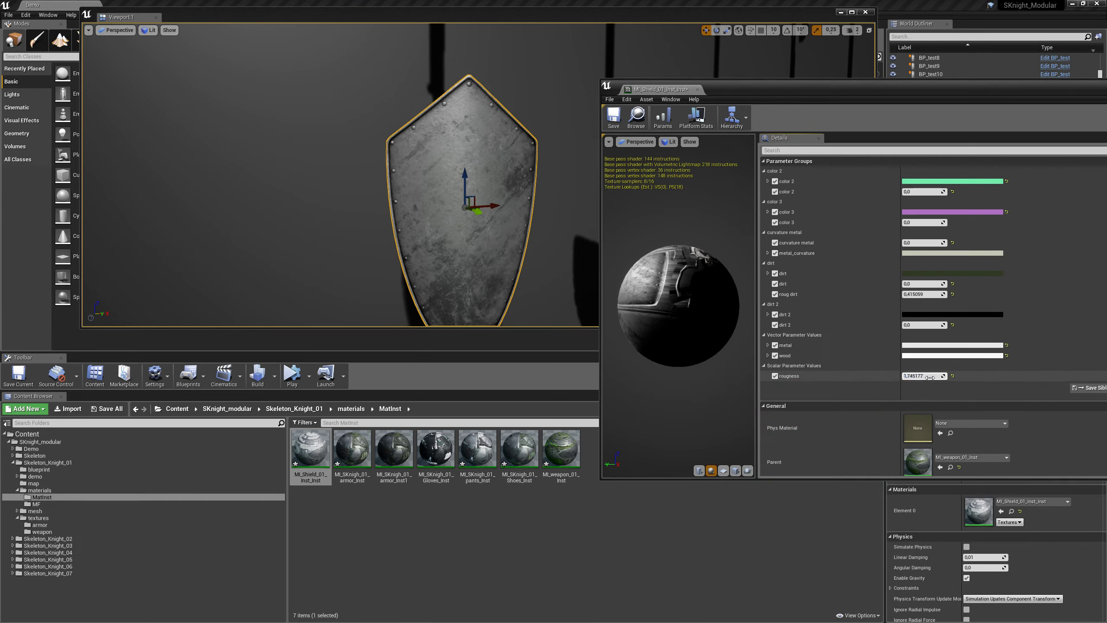
{"action": "left_click_drag", "start_coordinate": [925, 376], "coordinate": [938, 376]}
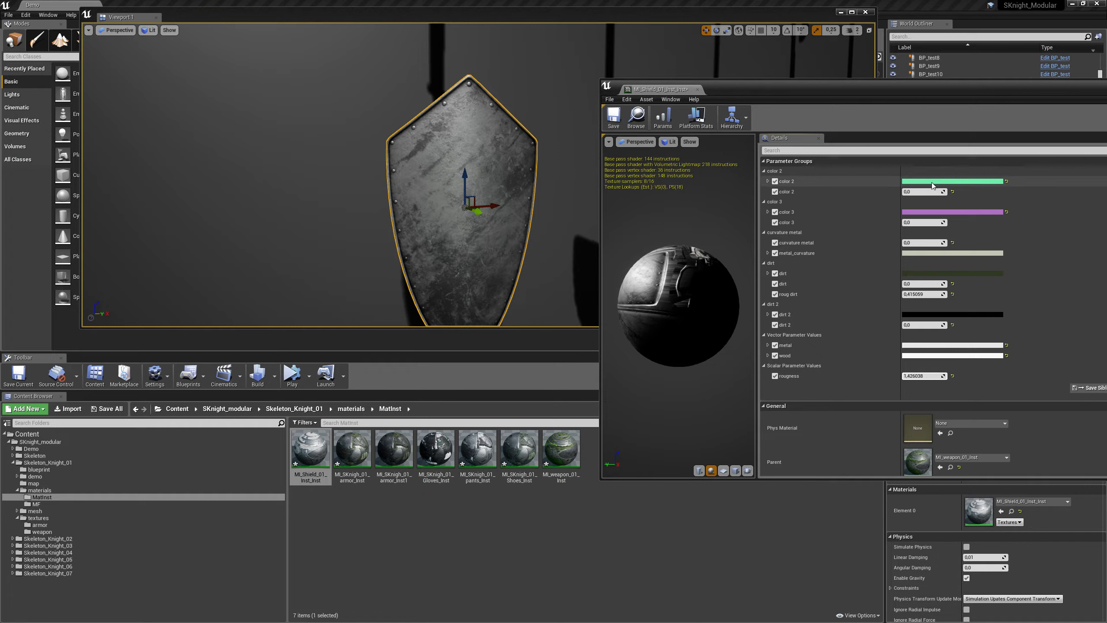
Step: Restore color 2 and color 3 to 1.0, close the editor, and browse to SK_shield_04's material
{"action": "left_click", "coordinate": [954, 192]}
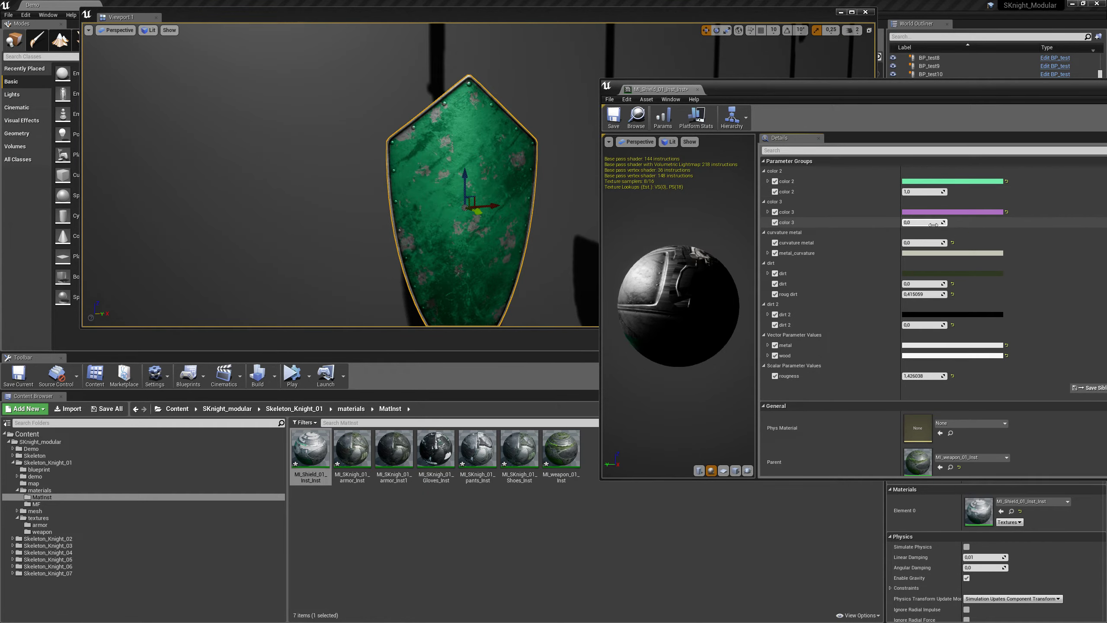
{"action": "type", "text": "1"}
{"action": "key", "text": "Return"}
{"action": "left_click", "coordinate": [1081, 99]}
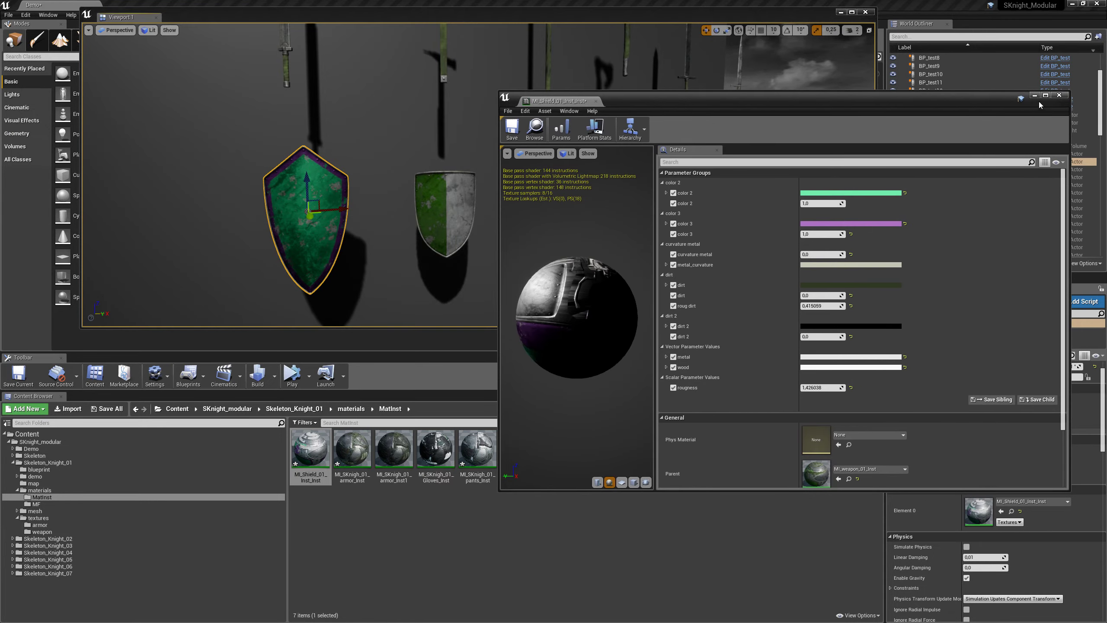
{"action": "left_click", "coordinate": [1063, 97]}
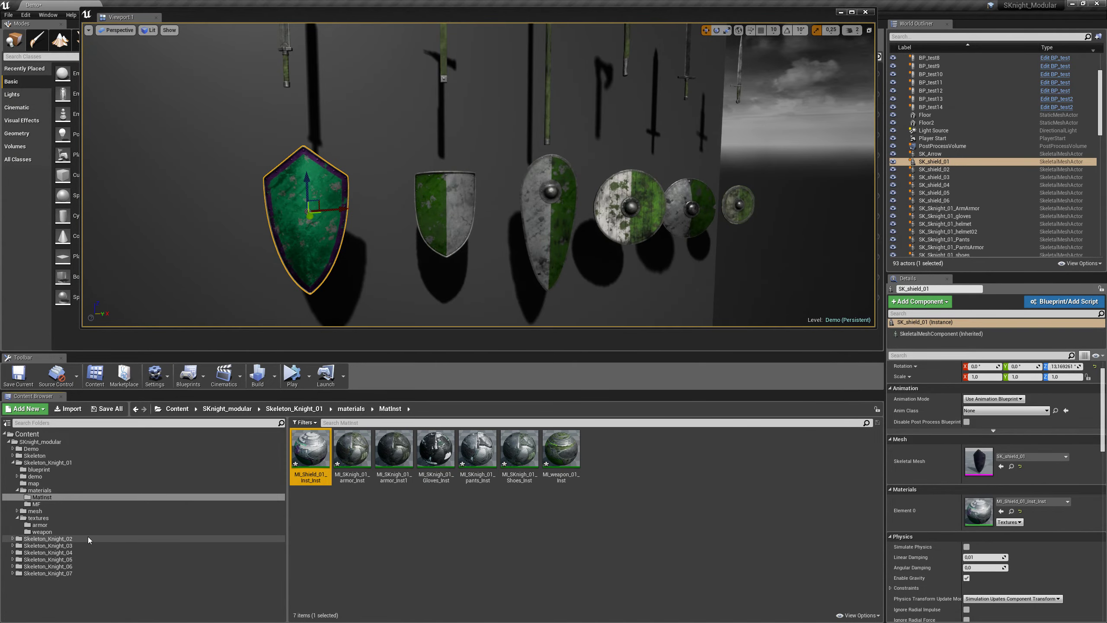
{"action": "left_click", "coordinate": [618, 214]}
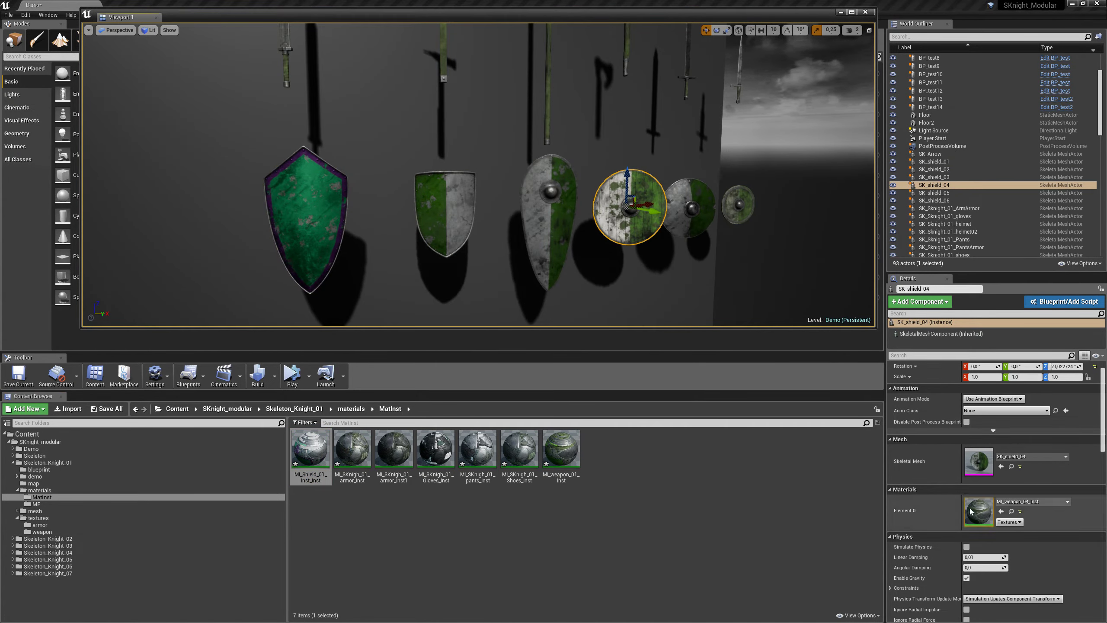
{"action": "left_click", "coordinate": [1012, 512]}
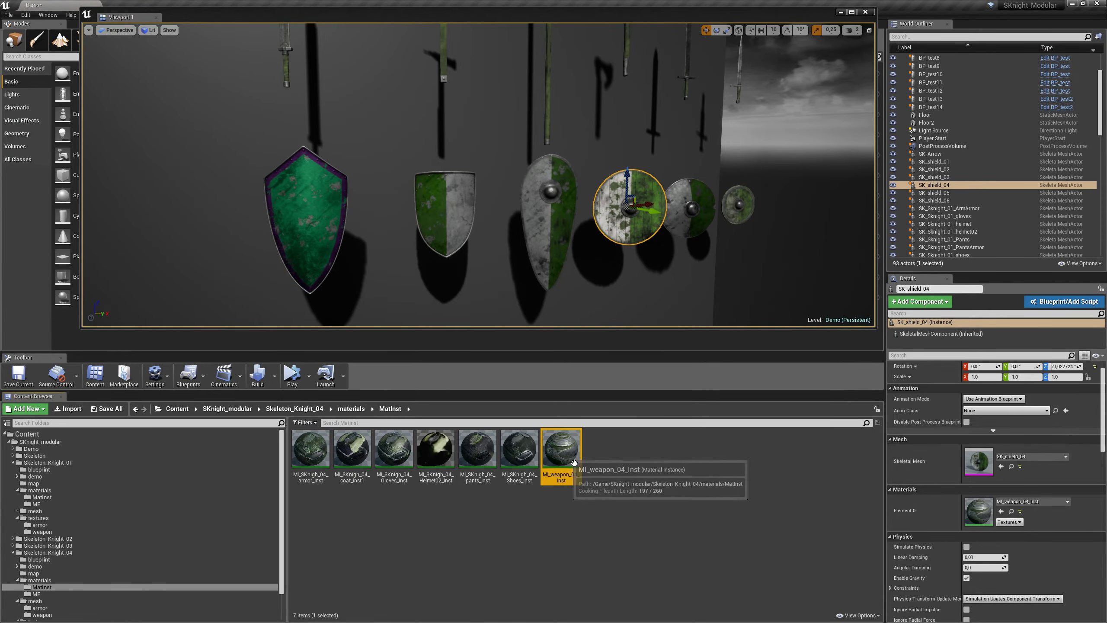
Step: Open MI_weapon_04_Inst and change color 2 to blue and color 3 to light green
{"action": "double_click", "coordinate": [566, 458]}
{"action": "left_click_drag", "start_coordinate": [691, 112], "coordinate": [216, 83]}
{"action": "left_click", "coordinate": [340, 165]}
{"action": "left_click_drag", "start_coordinate": [385, 261], "coordinate": [375, 223]}
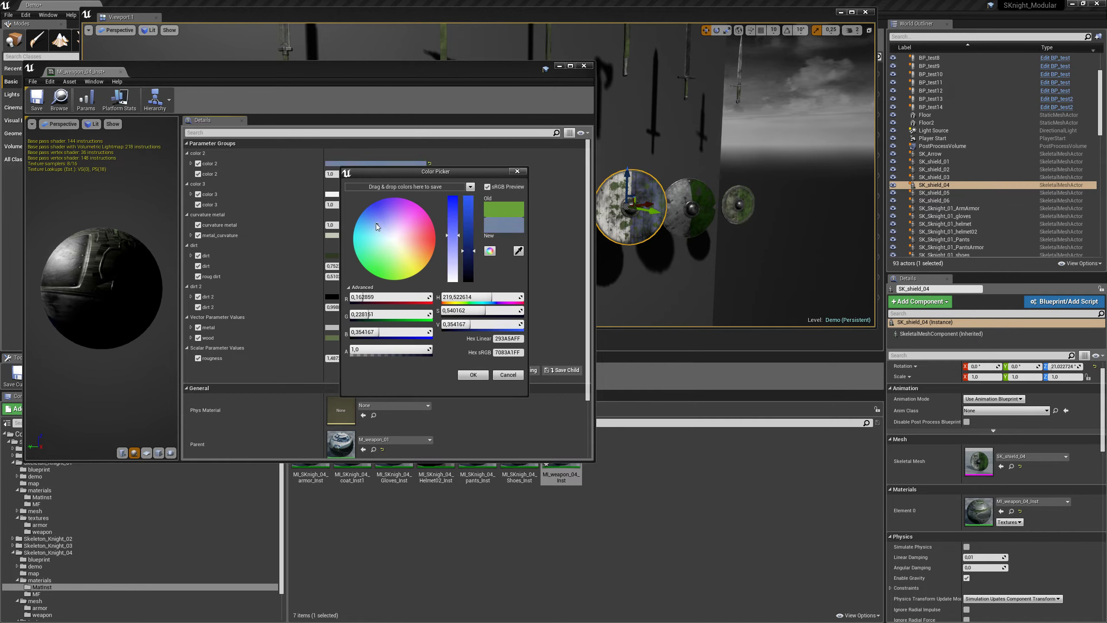
{"action": "left_click", "coordinate": [517, 171]}
{"action": "left_click", "coordinate": [396, 195]}
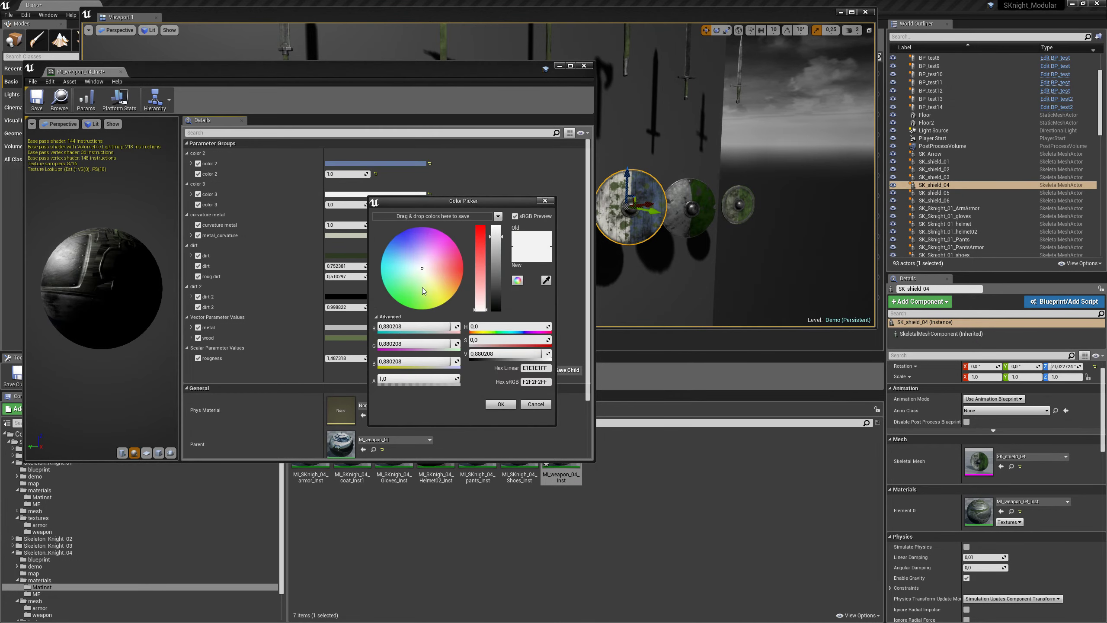
{"action": "left_click_drag", "start_coordinate": [422, 288], "coordinate": [417, 288]}
{"action": "left_click", "coordinate": [545, 200]}
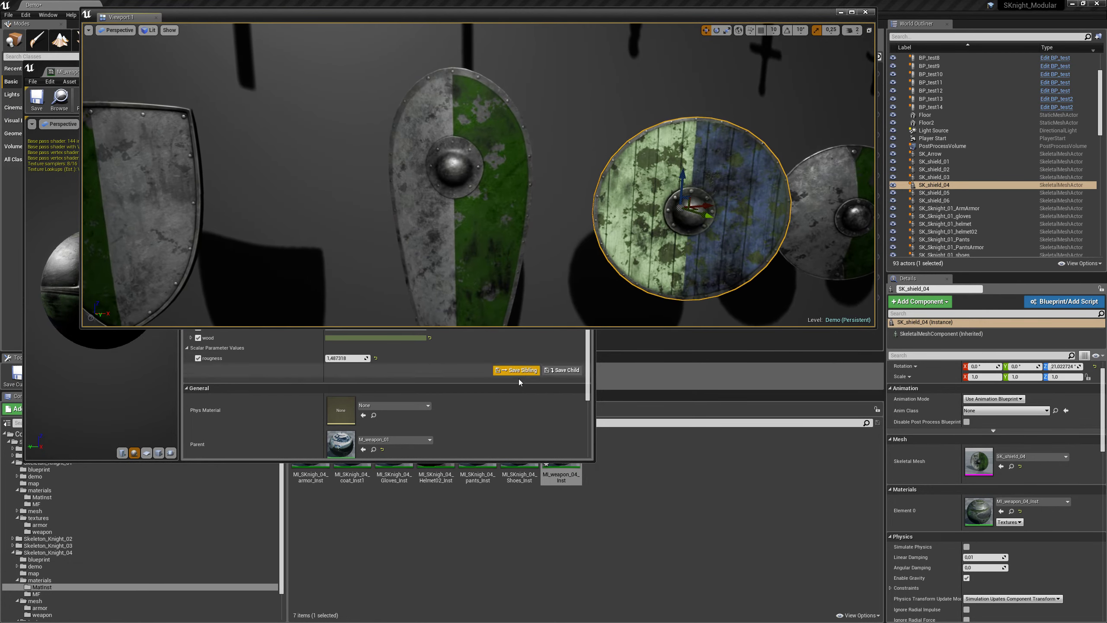
Step: Reset dirt 2, color 2 and color 3 to zero and tint the wood pale grey-green
{"action": "left_click", "coordinate": [375, 347]}
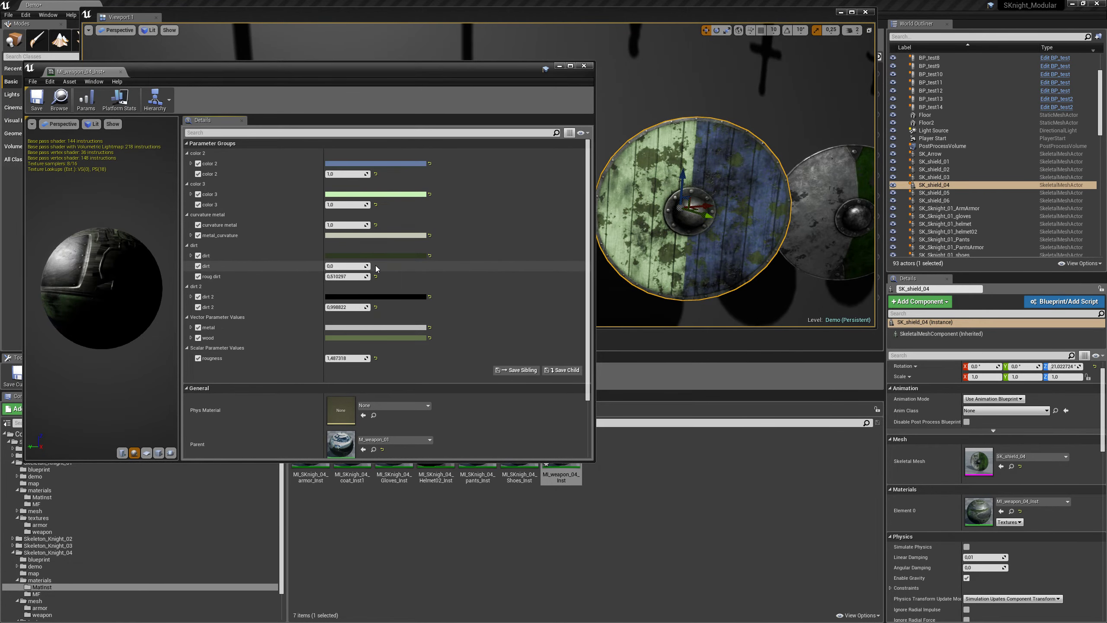
{"action": "left_click", "coordinate": [376, 307]}
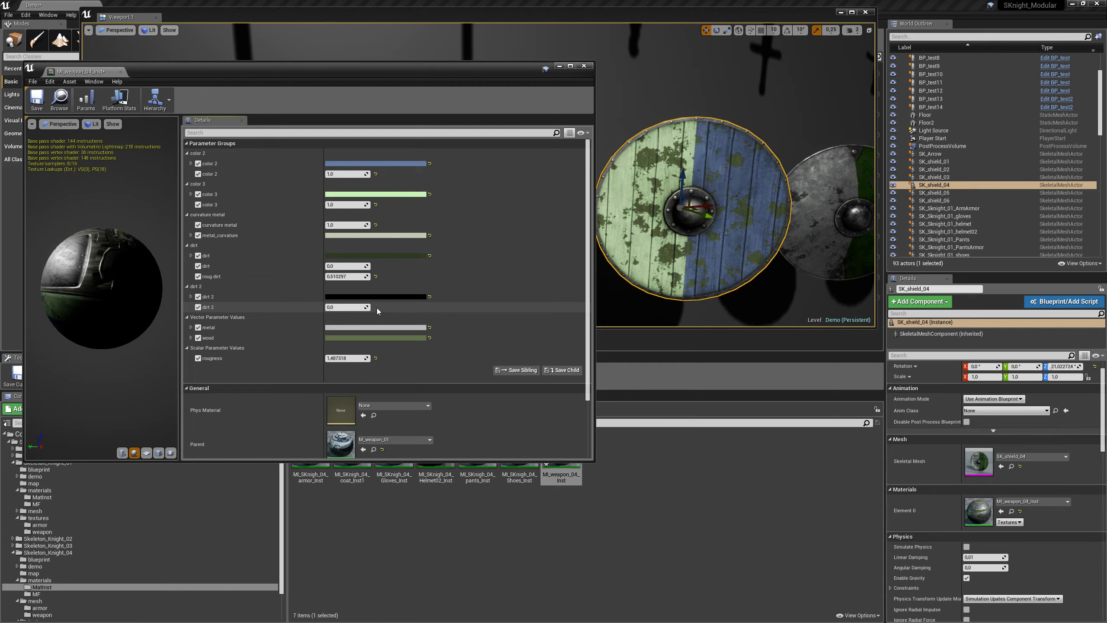
{"action": "left_click", "coordinate": [376, 174]}
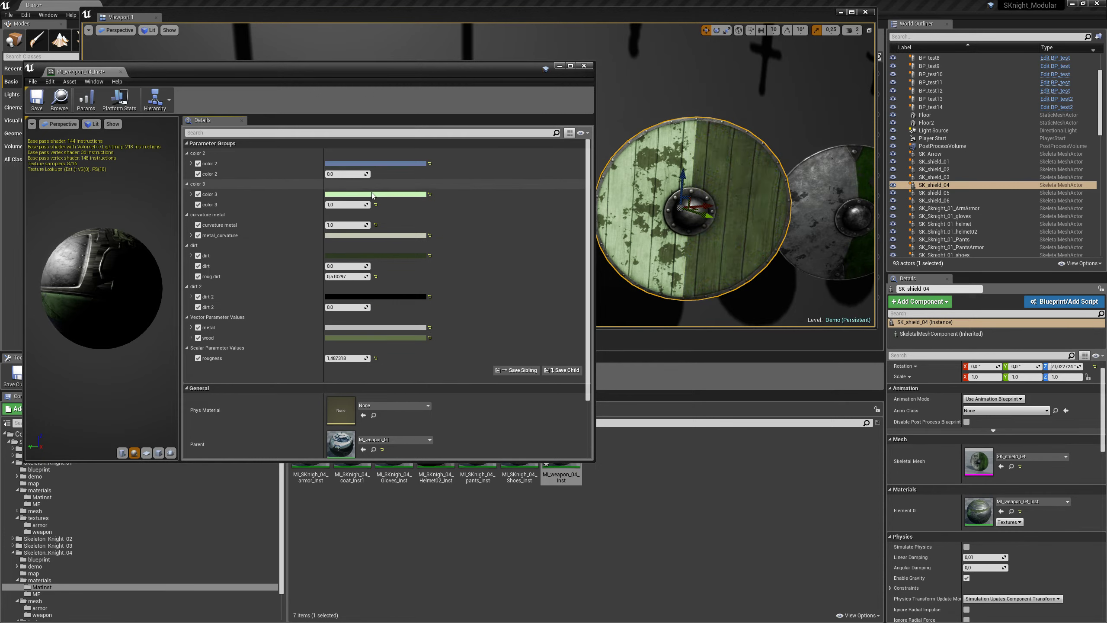
{"action": "left_click", "coordinate": [376, 204]}
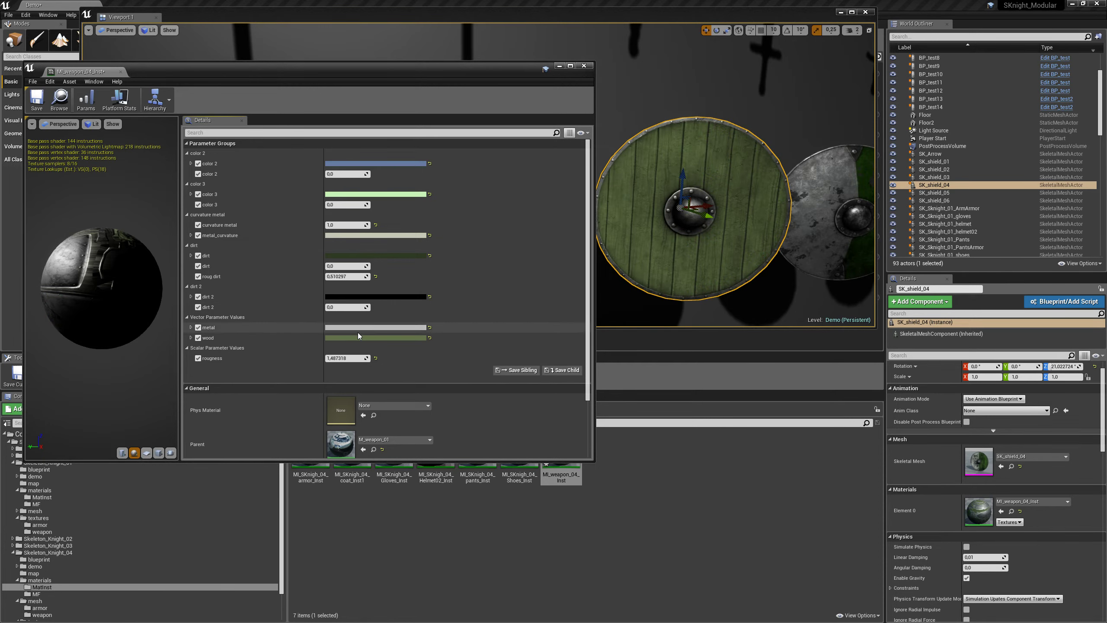
{"action": "left_click", "coordinate": [414, 338]}
{"action": "mouse_move", "coordinate": [485, 440]}
{"action": "left_mouse_down"}
{"action": "mouse_move", "coordinate": [481, 395]}
{"action": "mouse_move", "coordinate": [486, 419]}
{"action": "left_mouse_up"}
{"action": "left_click", "coordinate": [412, 417]}
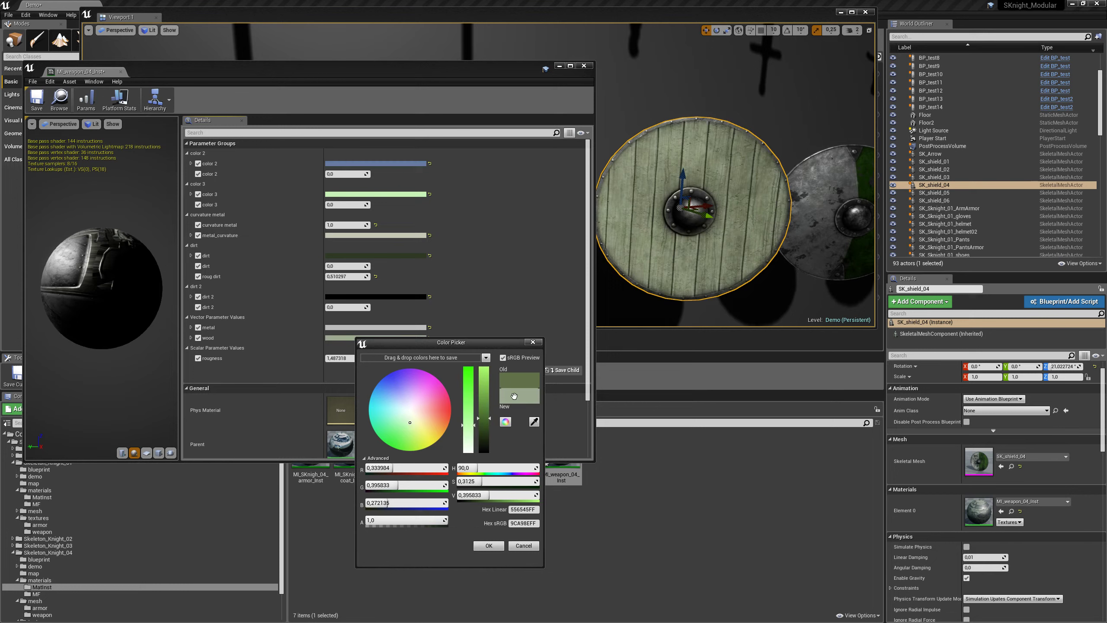
{"action": "left_click", "coordinate": [533, 343]}
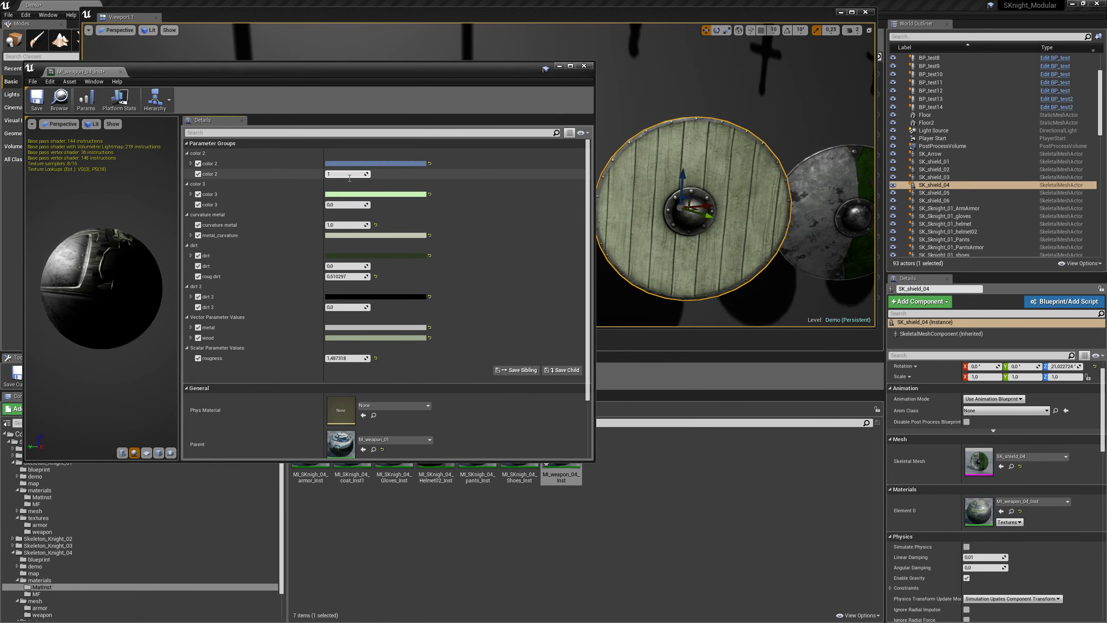
Step: Set color 2 and color 3 to 1.0, raise dirt to 0.67619 and dirt 2, and close the editor
{"action": "key", "text": "Return"}
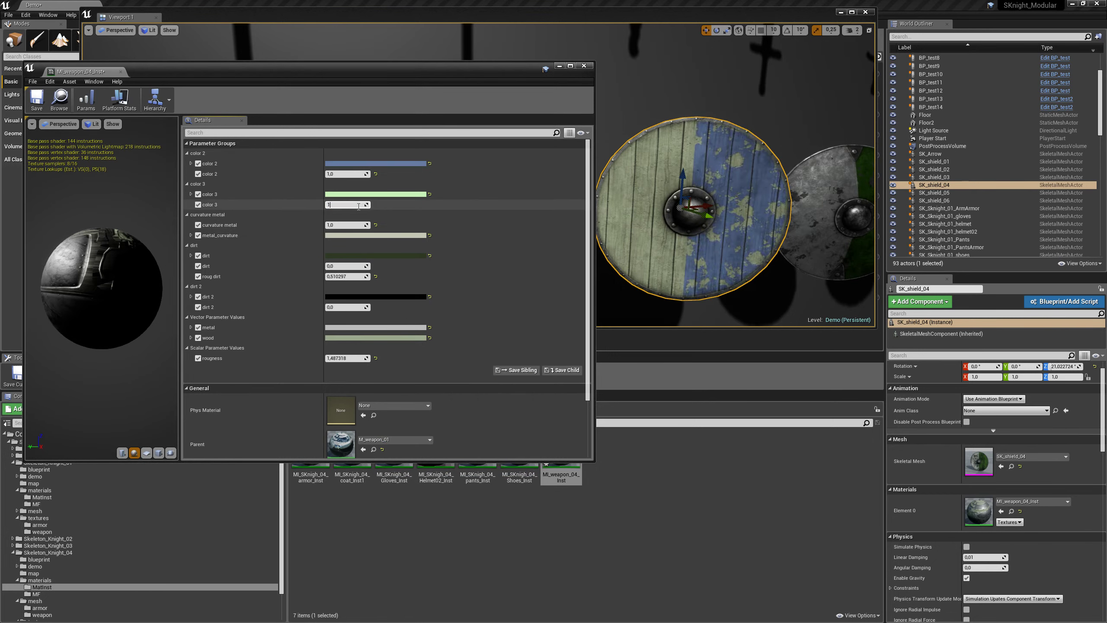
{"action": "key", "text": "Return"}
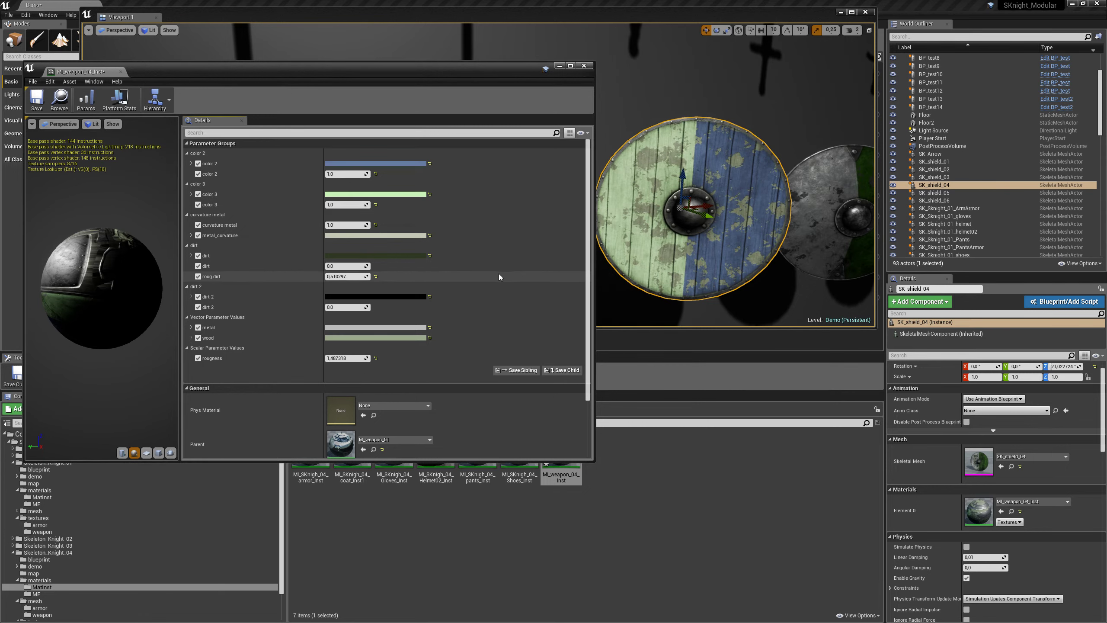
{"action": "left_click_drag", "start_coordinate": [347, 265], "coordinate": [362, 266]}
{"action": "left_click_drag", "start_coordinate": [347, 307], "coordinate": [355, 307]}
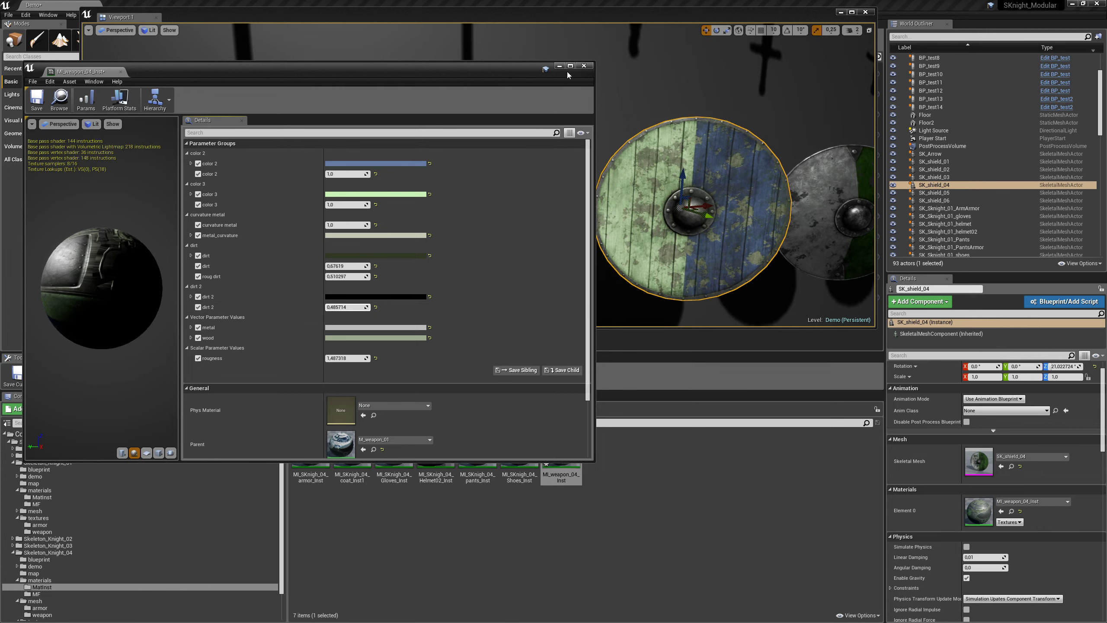
{"action": "left_click", "coordinate": [585, 67]}
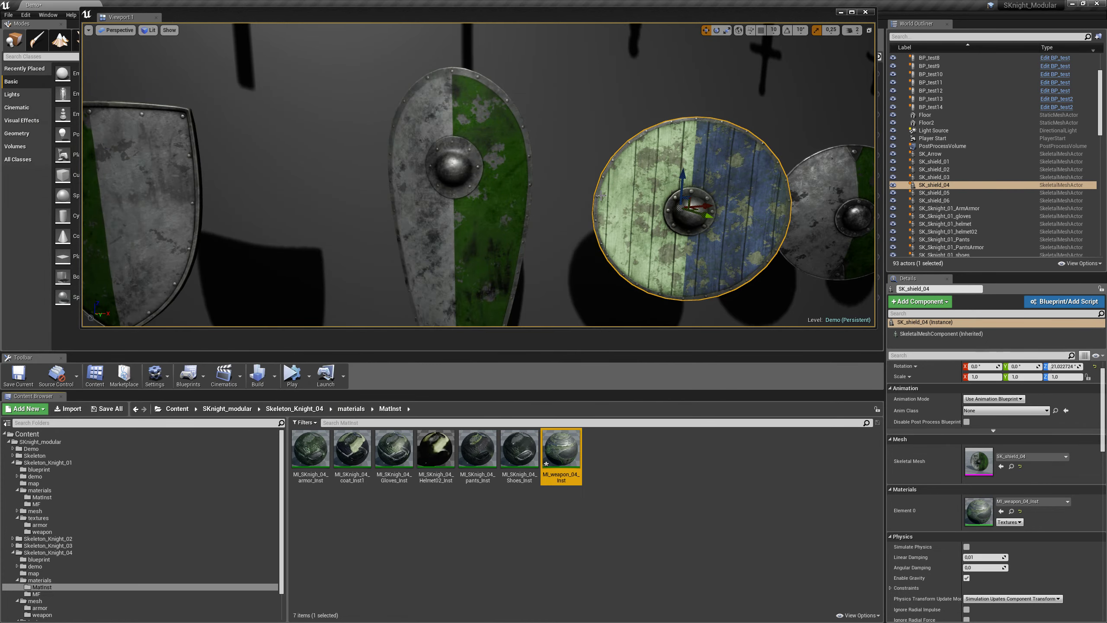
Step: Open the SKnight_01 level from Skeleton_Knight_01/map, dismissing the Save Content prompt
{"action": "left_click_drag", "start_coordinate": [595, 192], "coordinate": [595, 245]}
{"action": "right_click_drag", "start_coordinate": [596, 244], "coordinate": [595, 305]}
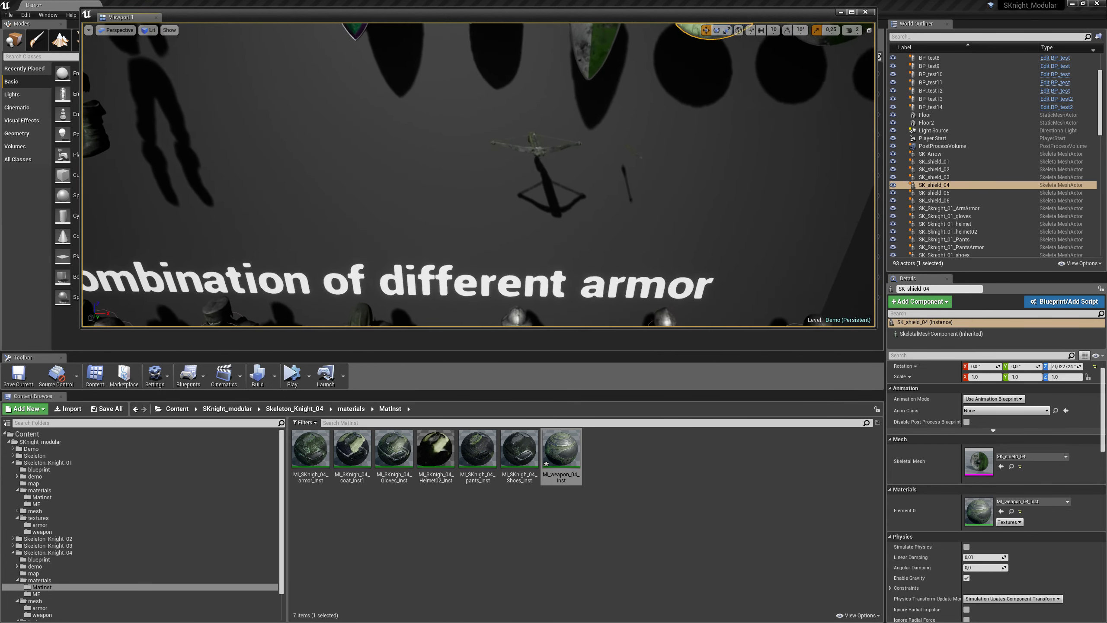
{"action": "left_click_drag", "start_coordinate": [425, 279], "coordinate": [426, 245]}
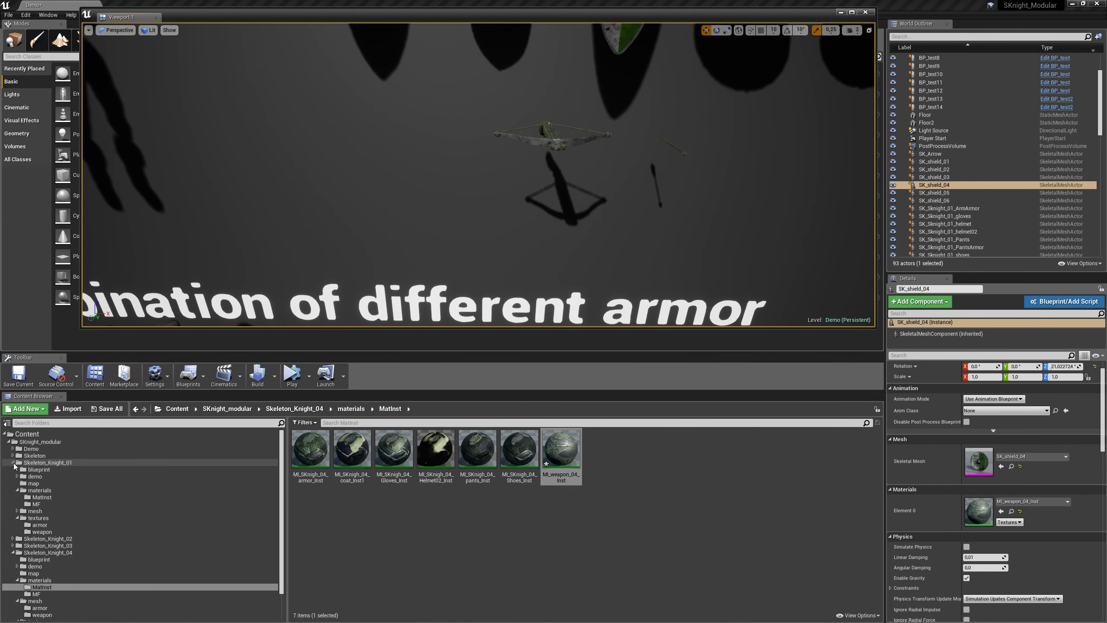
{"action": "left_click", "coordinate": [34, 483]}
{"action": "double_click", "coordinate": [329, 456]}
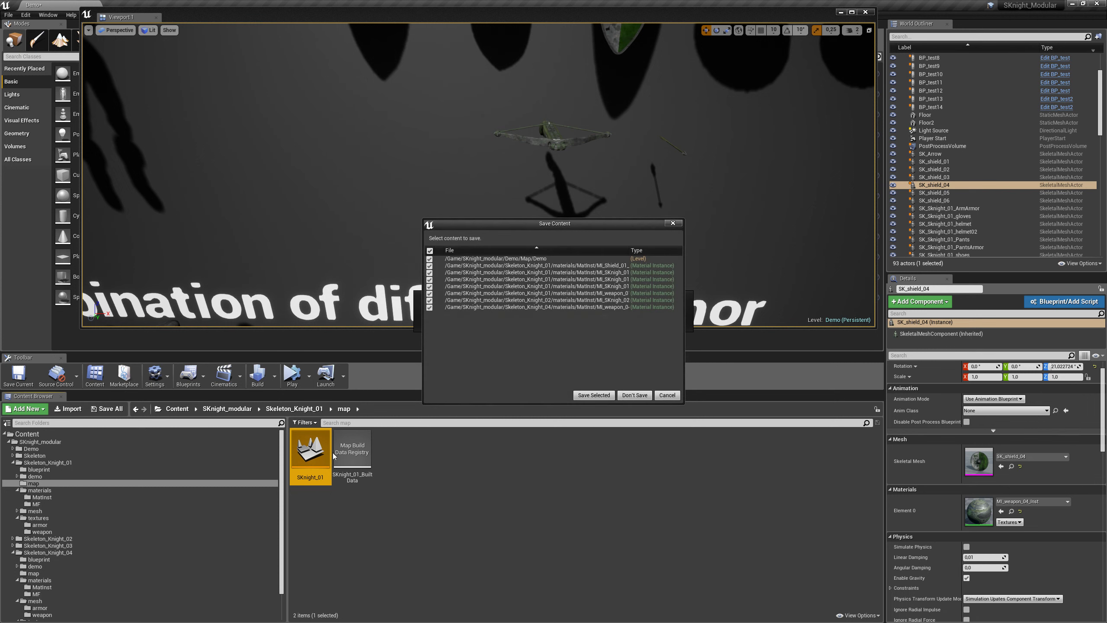
{"action": "left_click", "coordinate": [604, 395]}
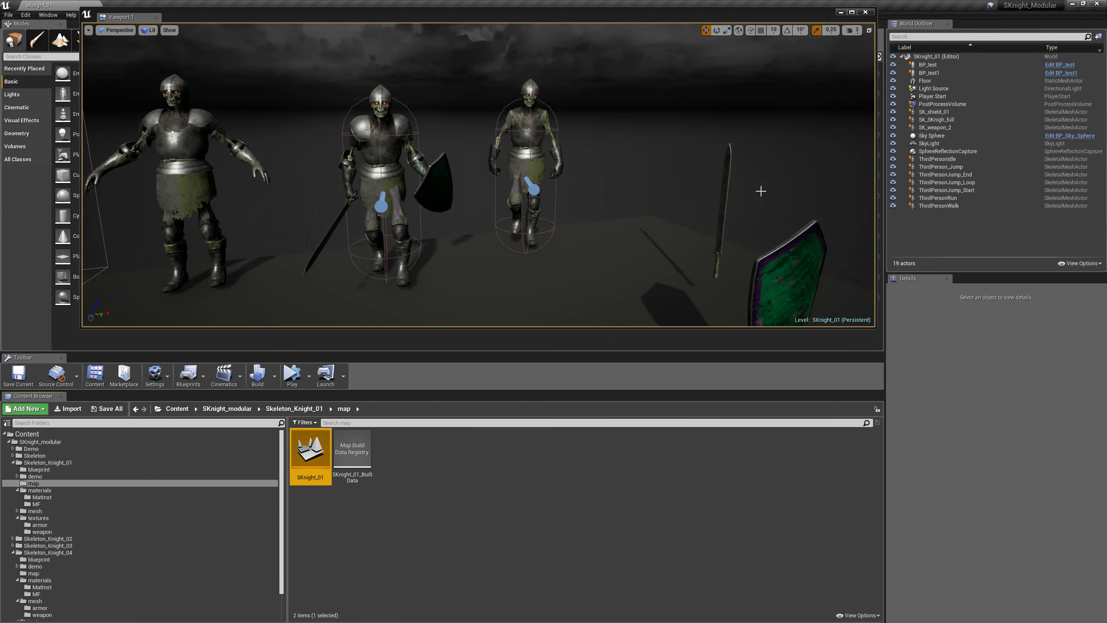
Step: Maximise the viewport, orbit back to view all three knights, then restore it
{"action": "left_click", "coordinate": [852, 15]}
{"action": "left_click_drag", "start_coordinate": [645, 196], "coordinate": [644, 196]}
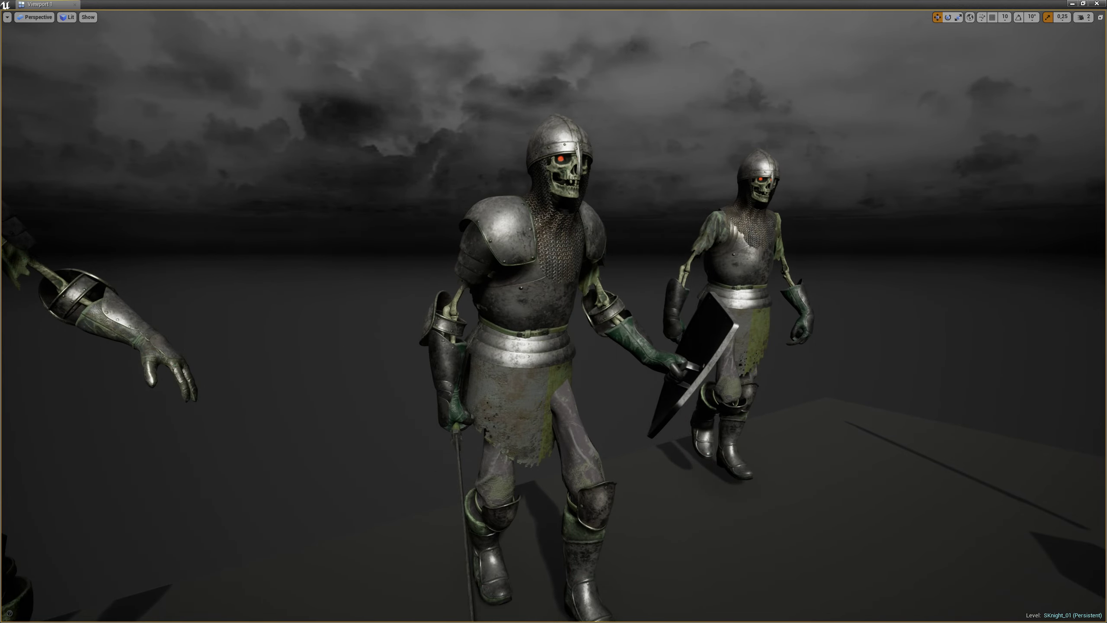
{"action": "right_click_drag", "start_coordinate": [439, 454], "coordinate": [440, 454]}
{"action": "double_click", "coordinate": [457, 4]}
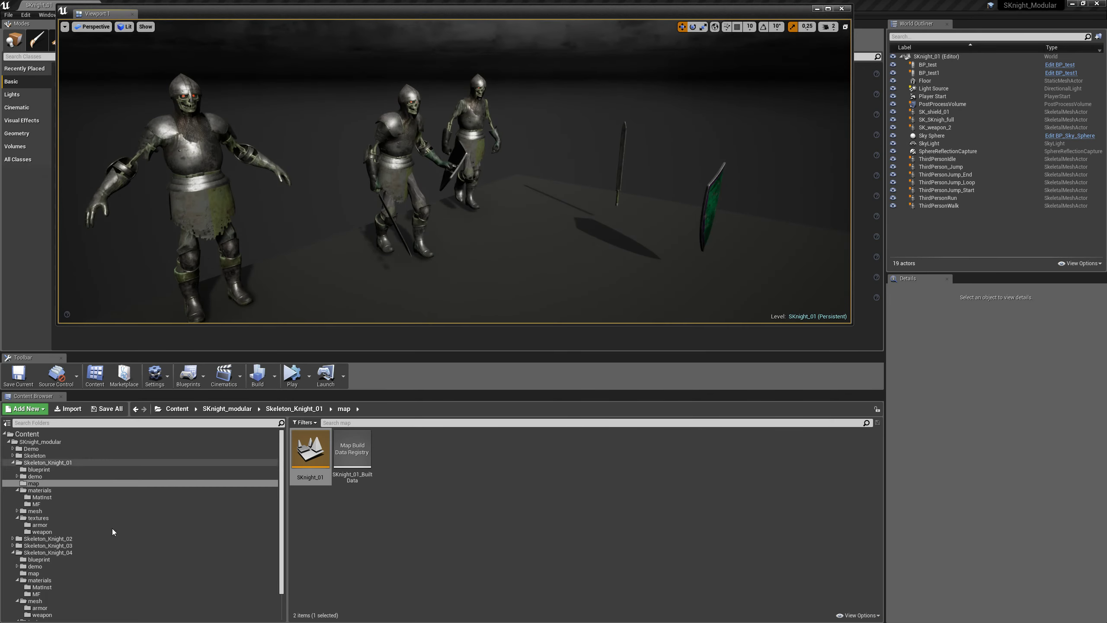
Step: Swap Skeleton_Knight_04 for Skeleton_Knight_07 in the tree and open the SKnight_07 level from its map folder
{"action": "left_click", "coordinate": [13, 483]}
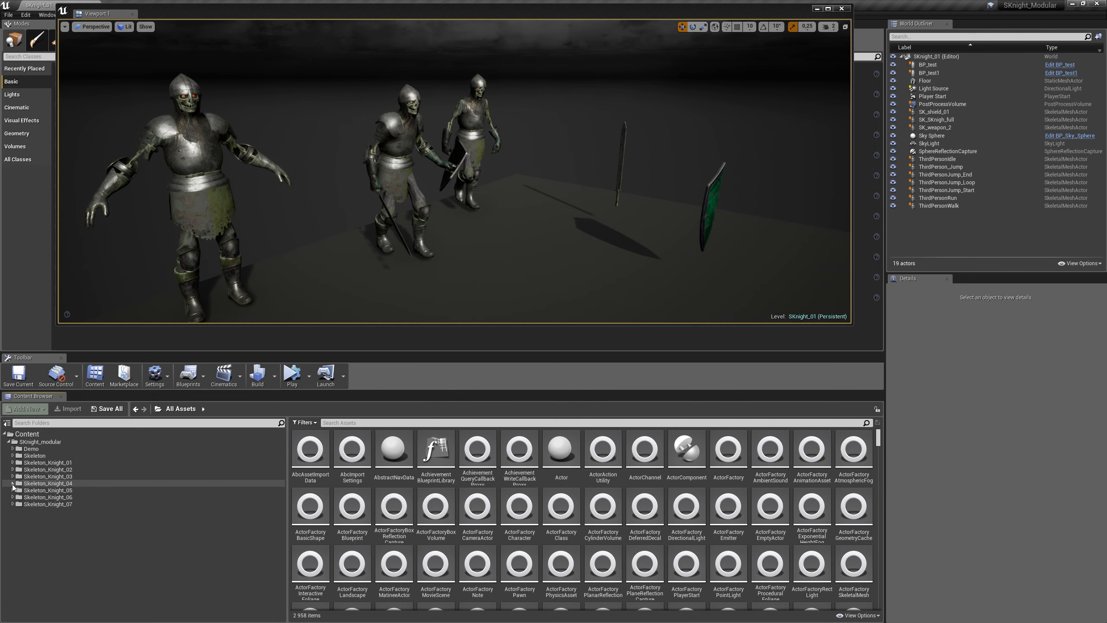
{"action": "left_click", "coordinate": [13, 504]}
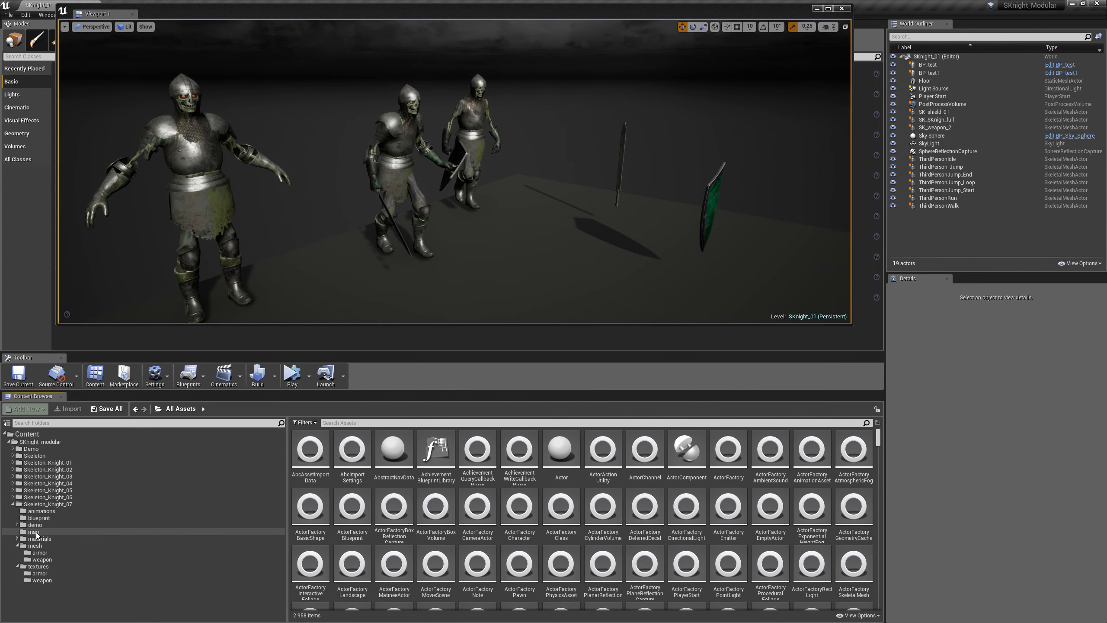
{"action": "left_click", "coordinate": [33, 531]}
{"action": "double_click", "coordinate": [311, 449]}
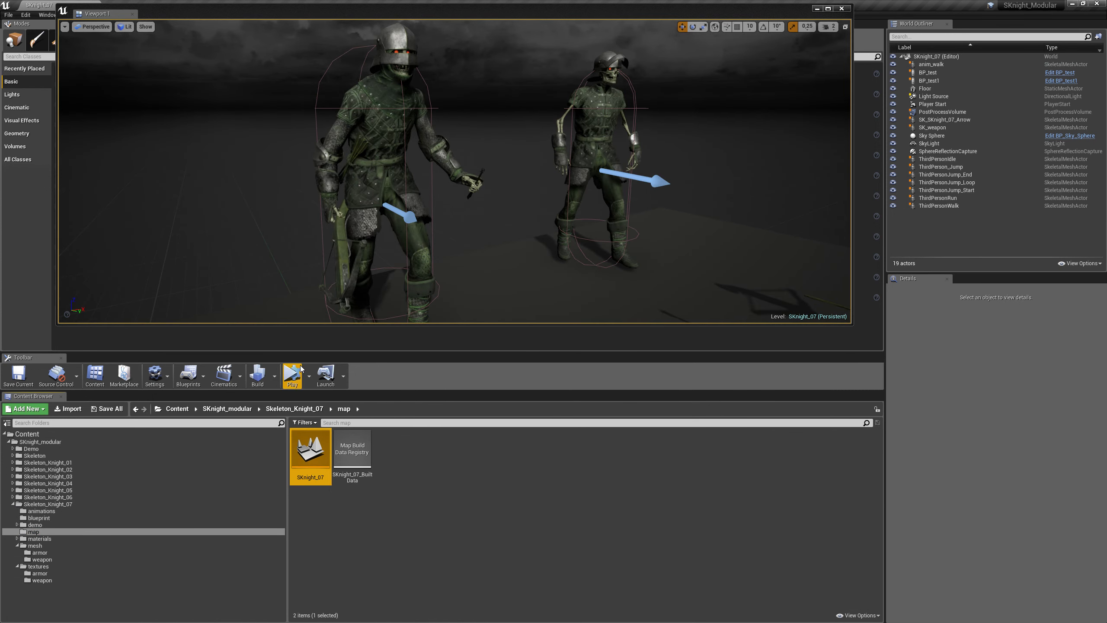
Step: Play SKnight_07 in a maximised viewport, then stop the play session
{"action": "left_click", "coordinate": [299, 369]}
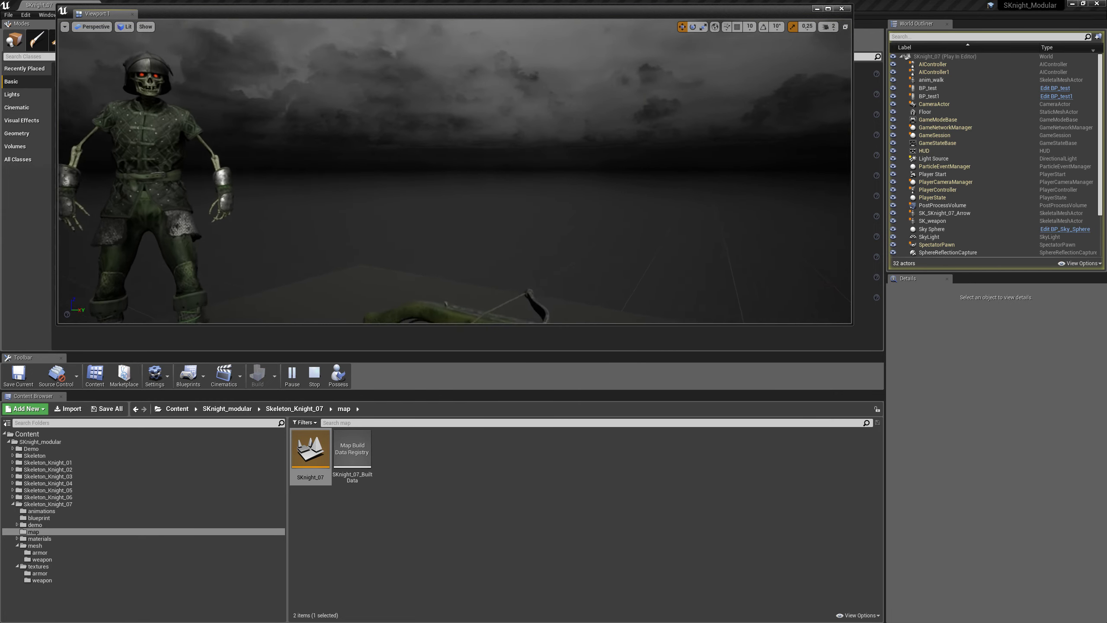
{"action": "left_click", "coordinate": [828, 9]}
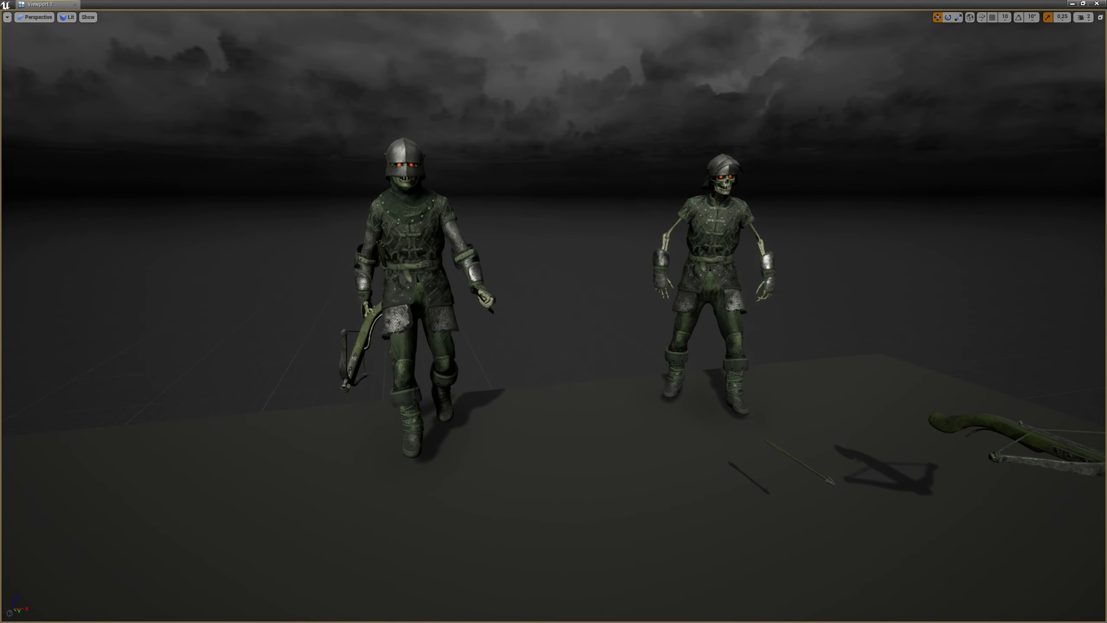
{"action": "key", "text": "g"}
Step: Restore the viewport, collapse Skeleton_Knight_07 and select the SKnight_modular folder
{"action": "left_click_drag", "start_coordinate": [521, 5], "coordinate": [520, 16]}
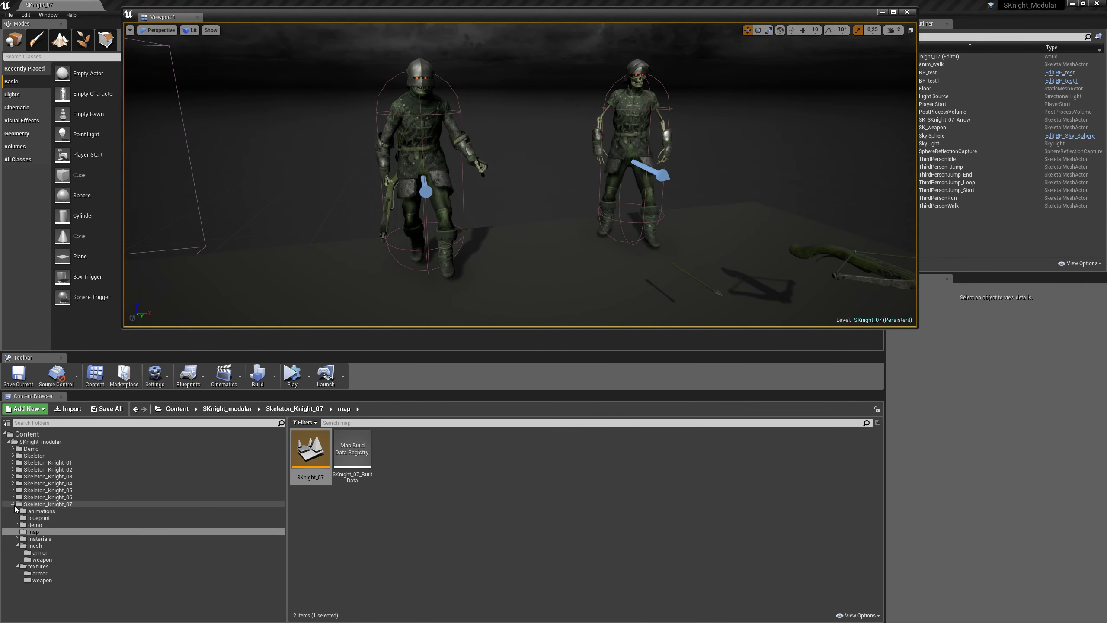
{"action": "left_click", "coordinate": [13, 504]}
{"action": "left_click", "coordinate": [51, 442]}
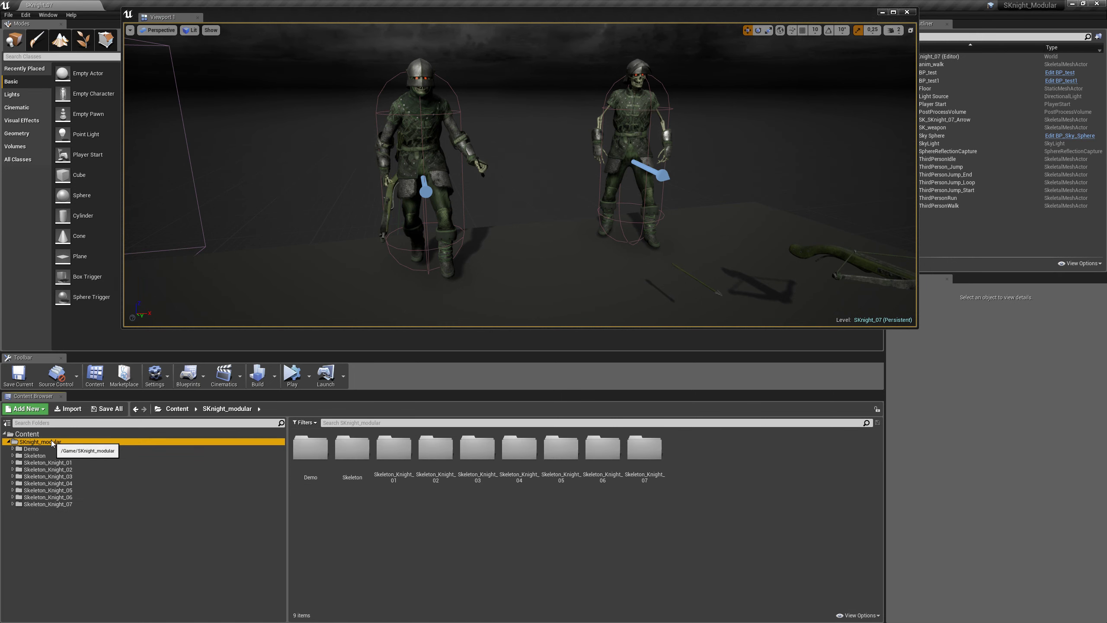